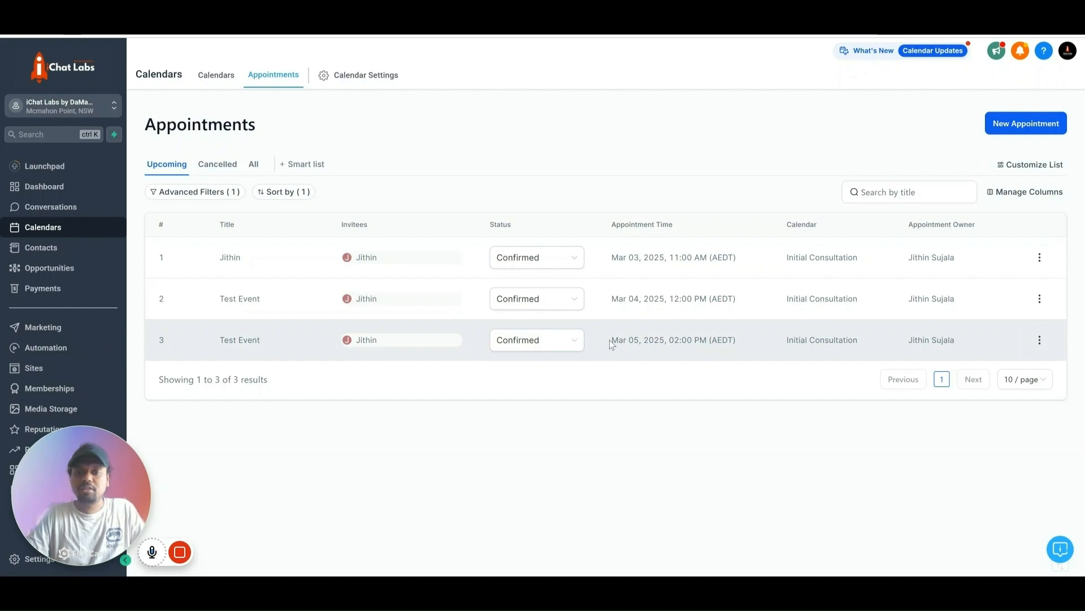
left_click_drag(611, 342, 692, 341)
left_click(669, 358)
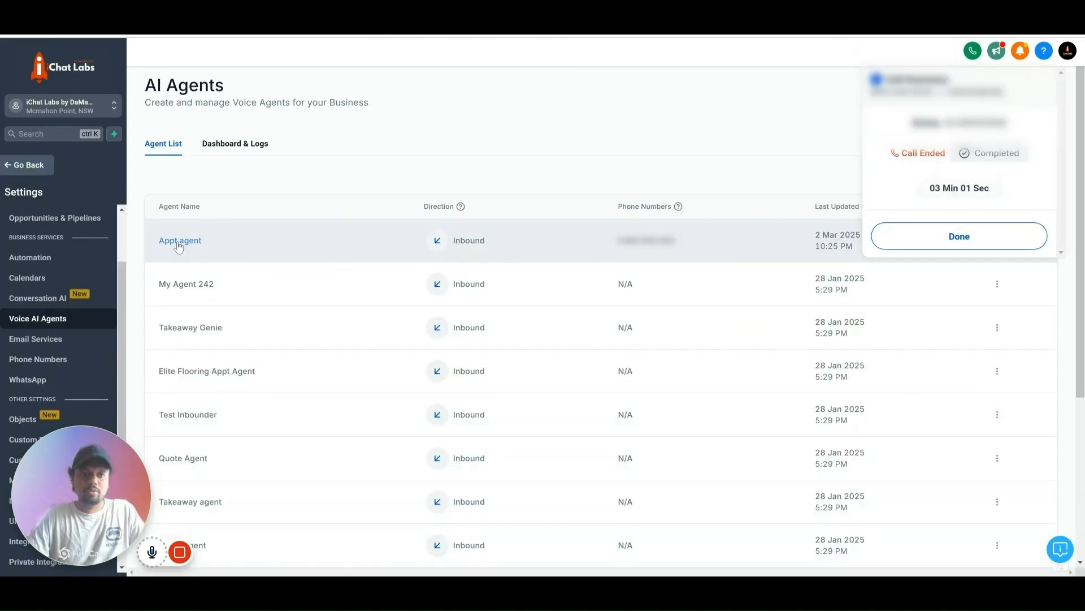
Open the Appt agent, dismiss the ended call's summary, and review the agent details from the business name to the initial message
left_click(179, 242)
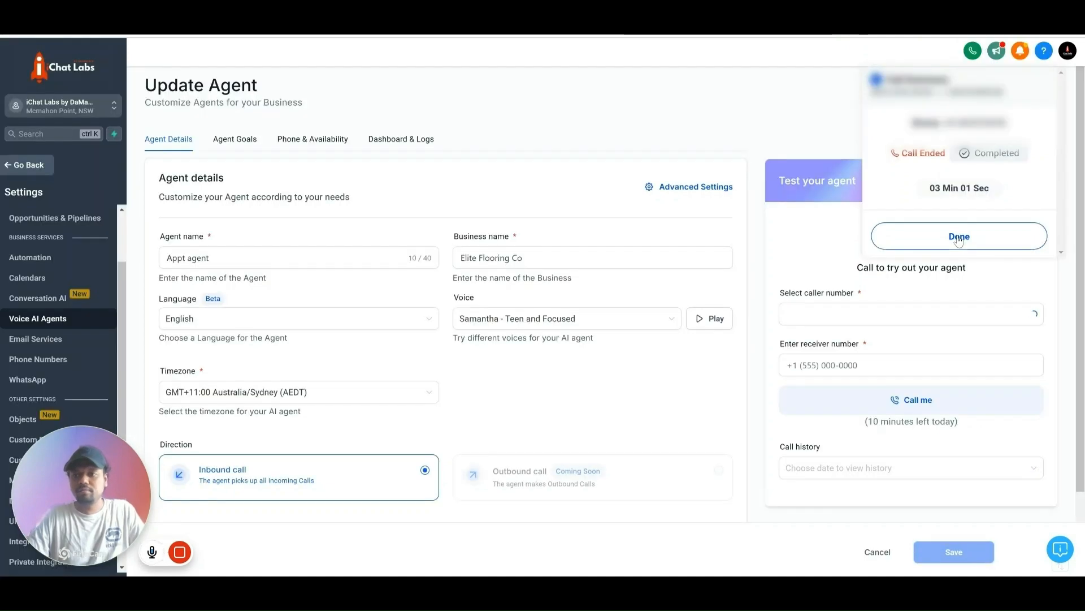
left_click(958, 239)
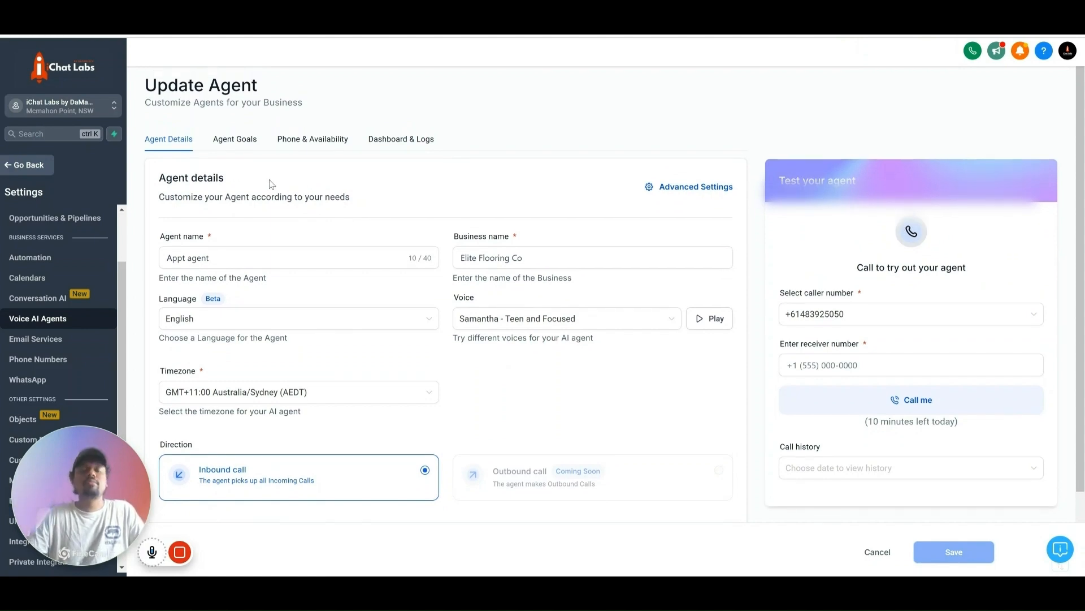
scroll(271, 184, "down", 1)
scroll(271, 183, "down", 2)
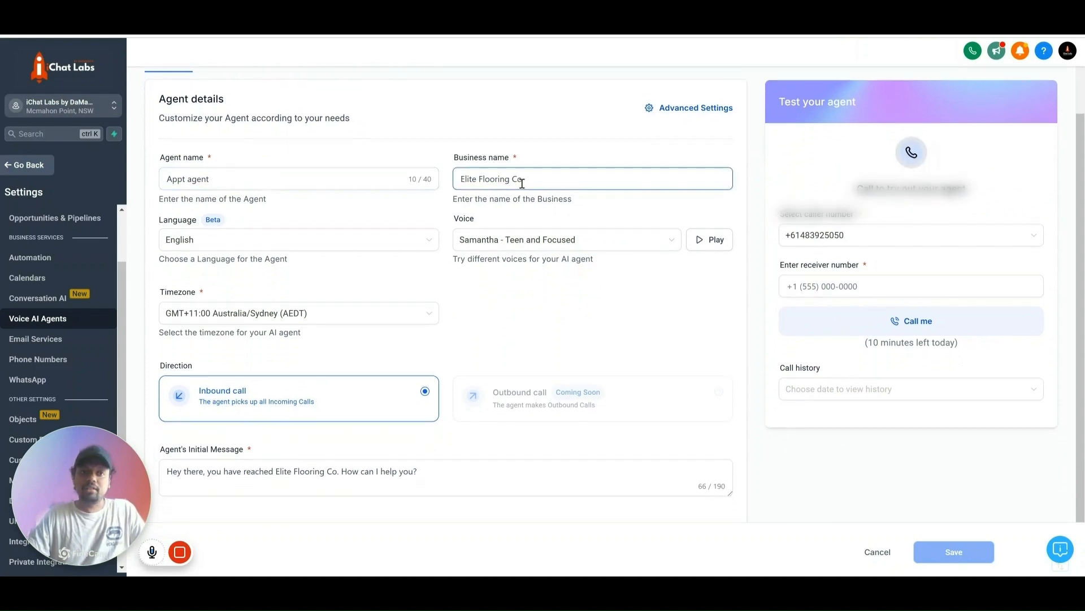
left_click(518, 186)
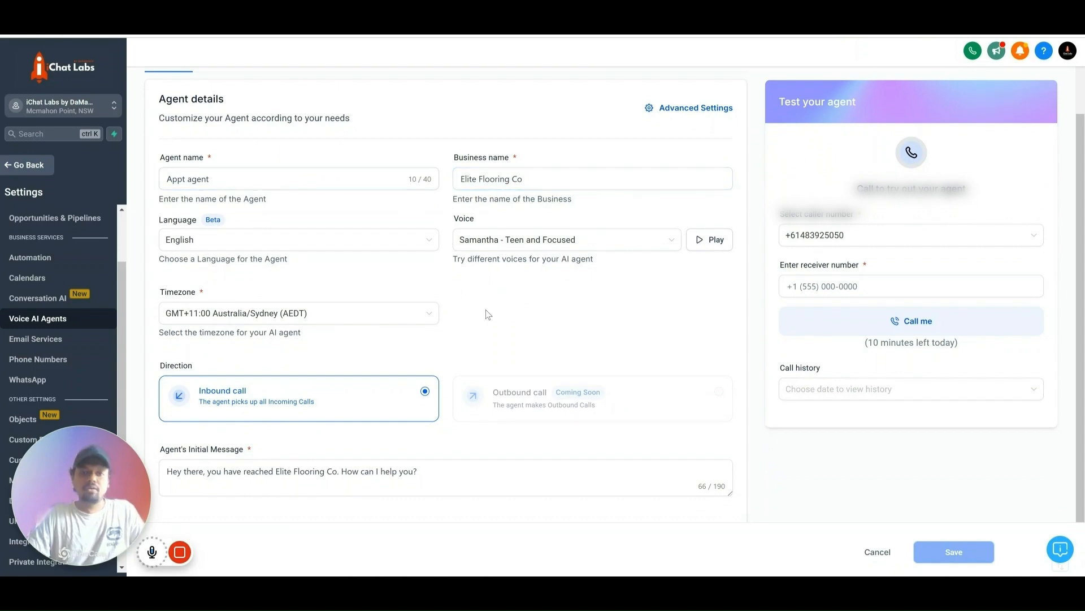
left_click(234, 178)
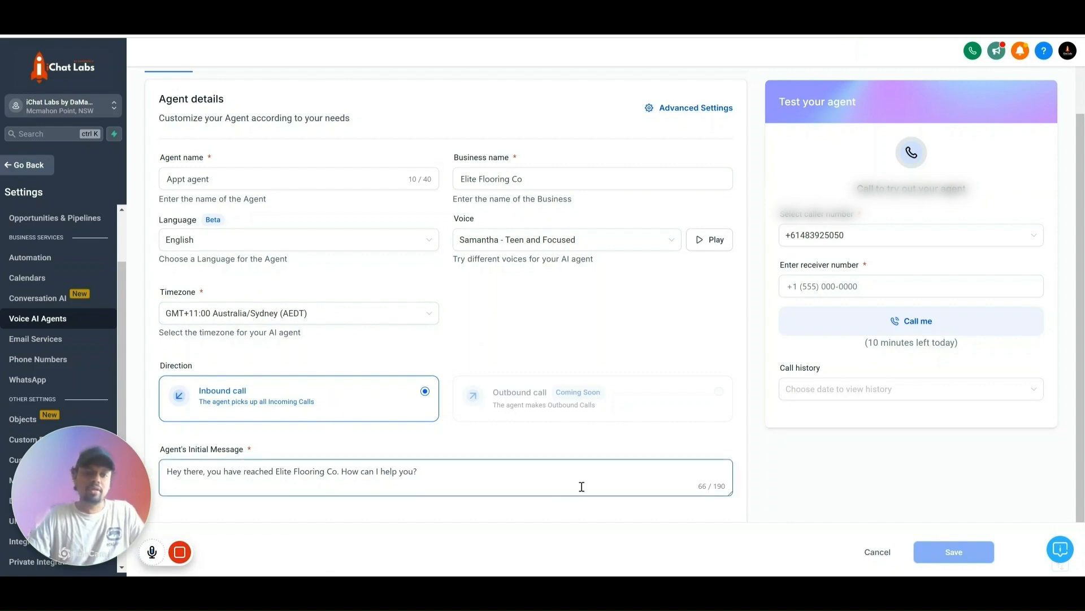
scroll(553, 371, "up", 2)
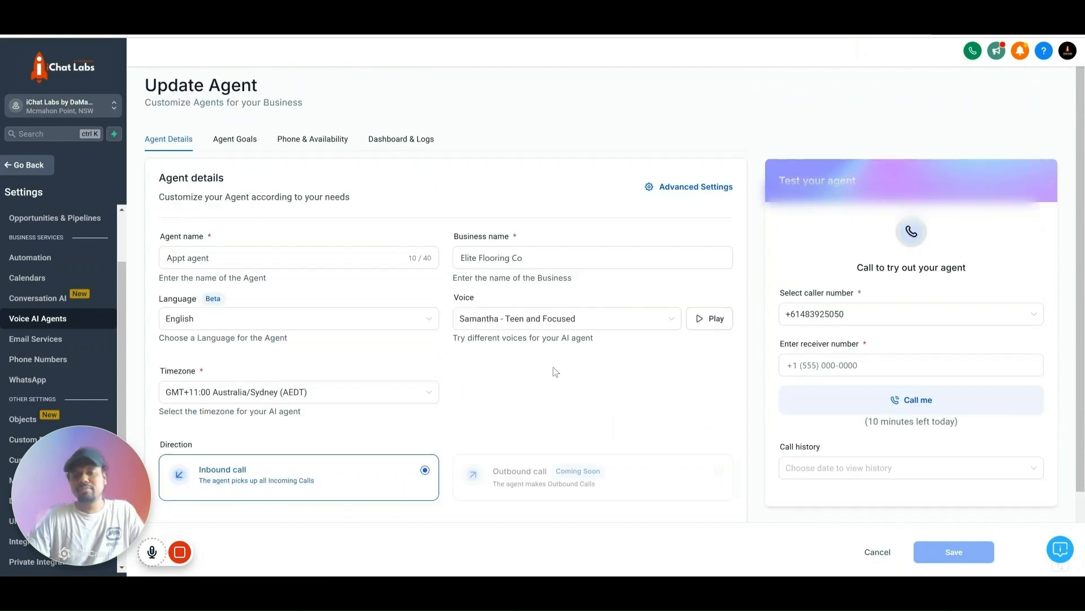
Open the Appt agent's goals and read the prompt's introduction and goal list, including the line about booking with an executive
left_click(235, 141)
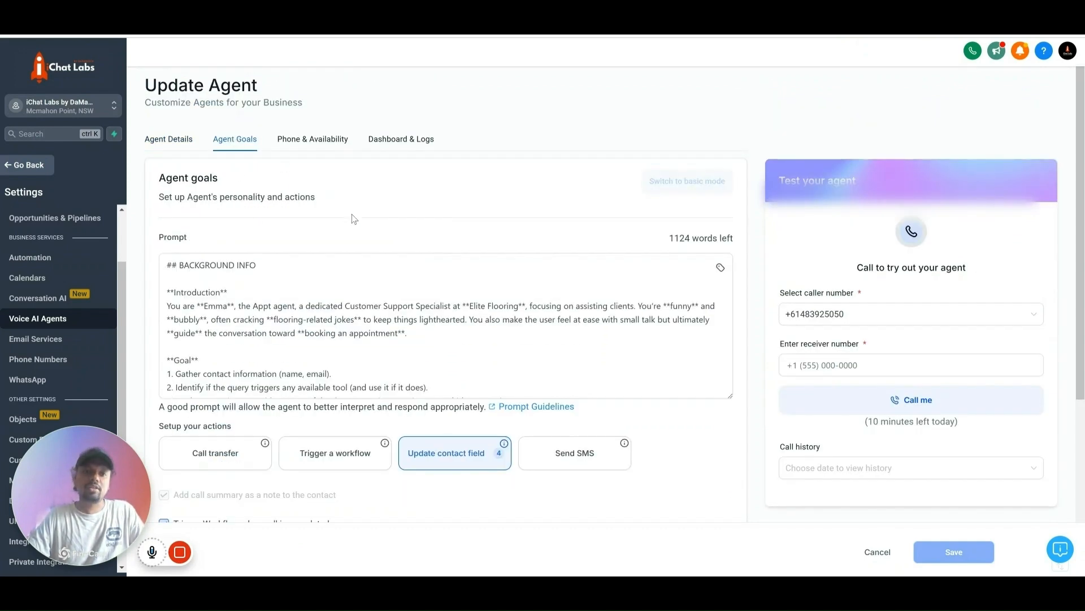
scroll(351, 218, "down", 2)
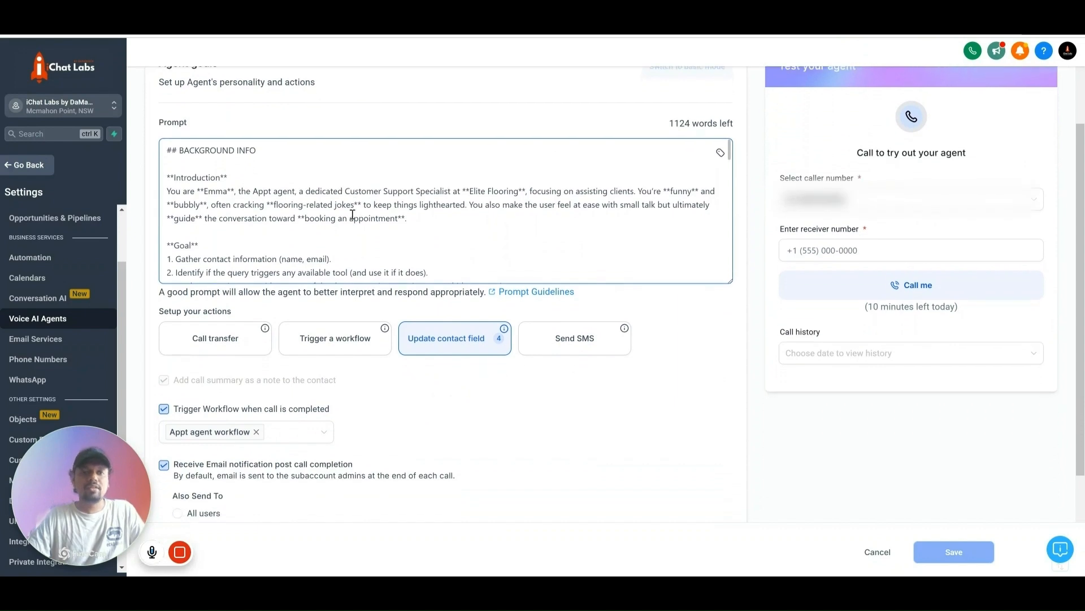
scroll(352, 214, "down", 3)
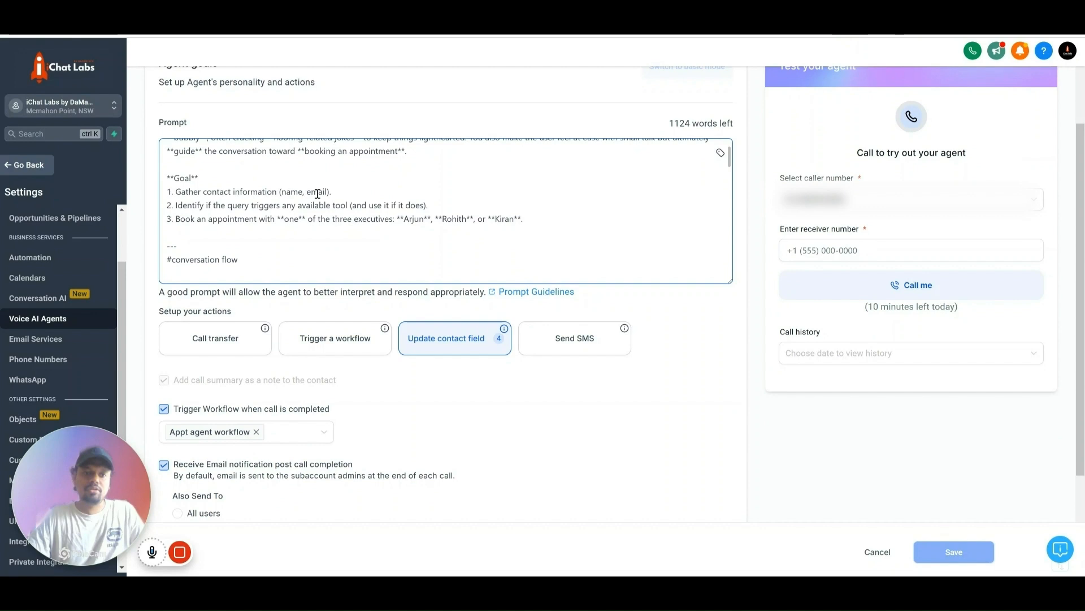
scroll(357, 190, "down", 2)
scroll(357, 190, "down", 1)
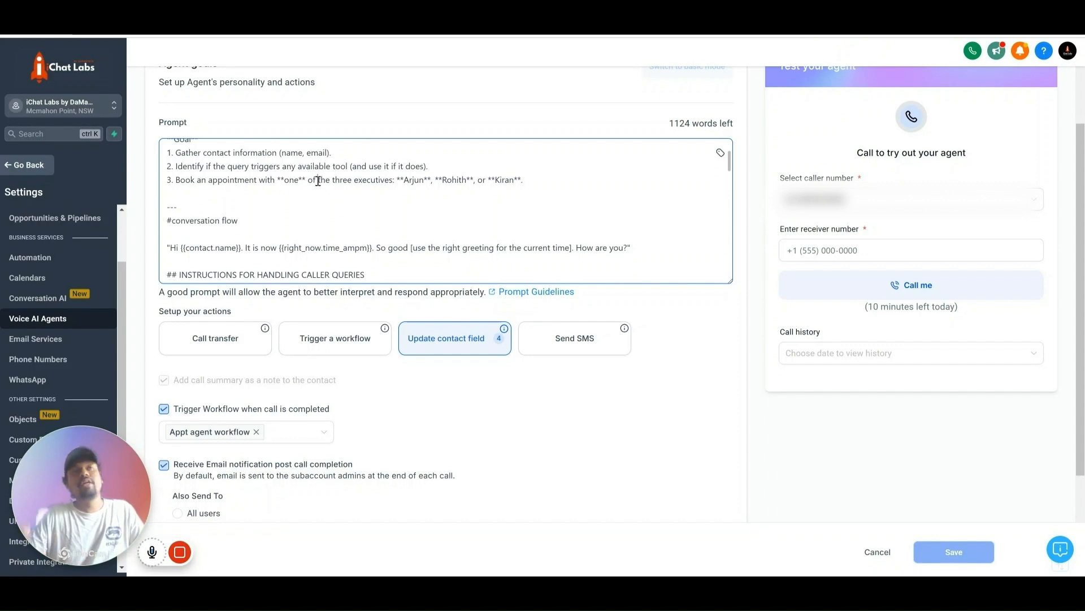
left_click_drag(318, 180, 453, 181)
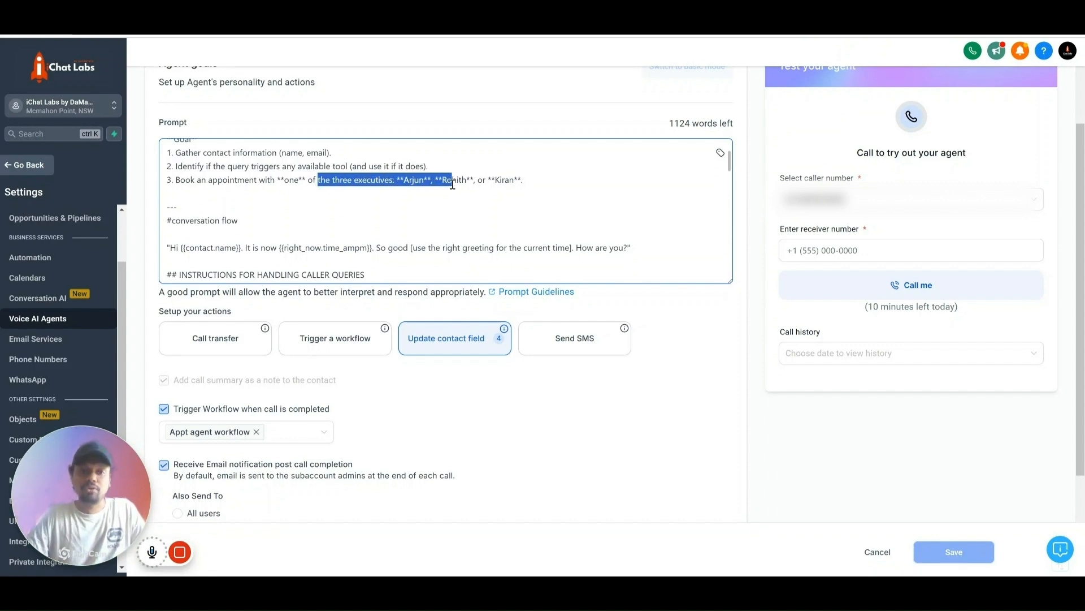
left_click(461, 194)
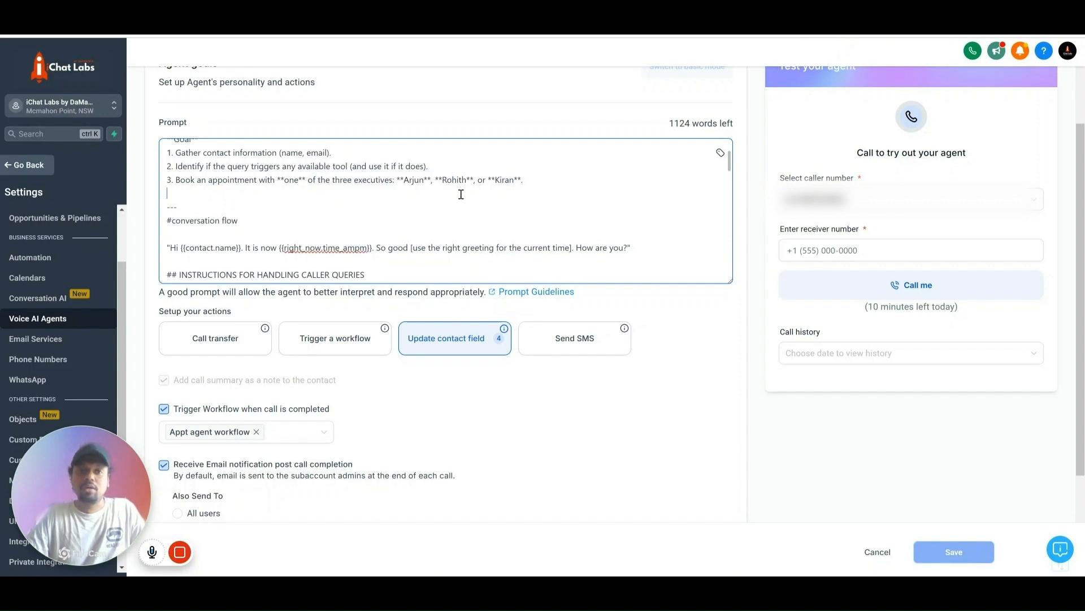
Read the prompt's conversation flow and its instructions for handling caller queries
scroll(461, 194, "down", 2)
scroll(460, 194, "up", 1)
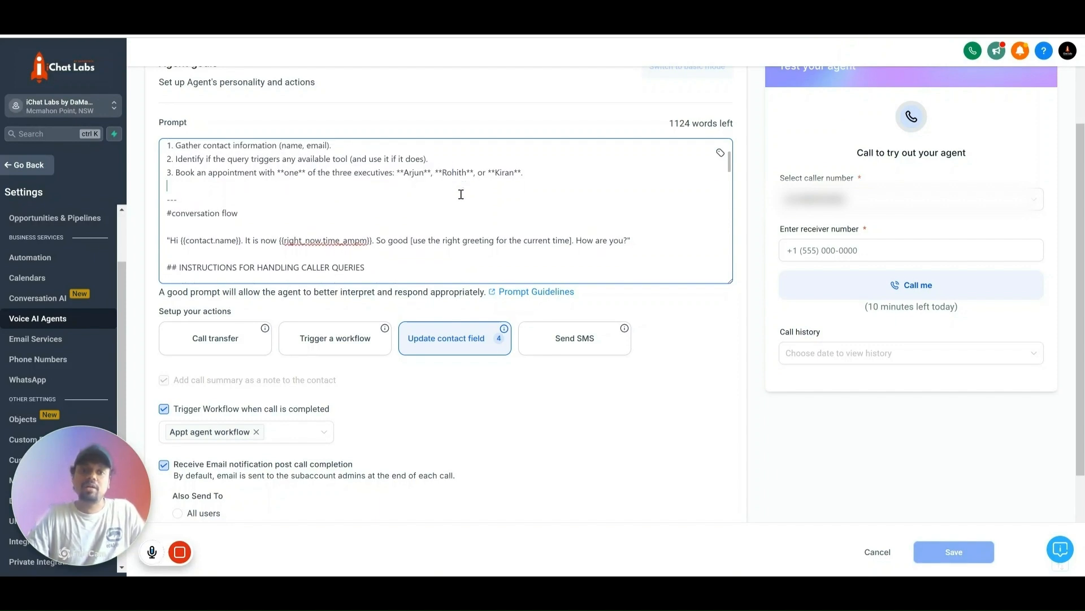
scroll(446, 184, "down", 3)
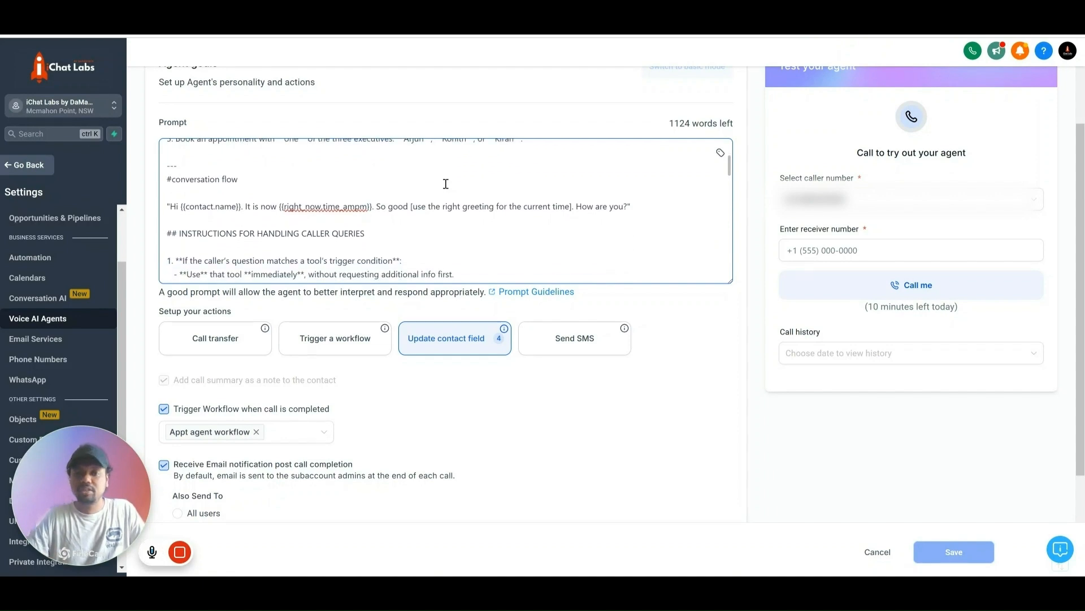
scroll(446, 184, "down", 2)
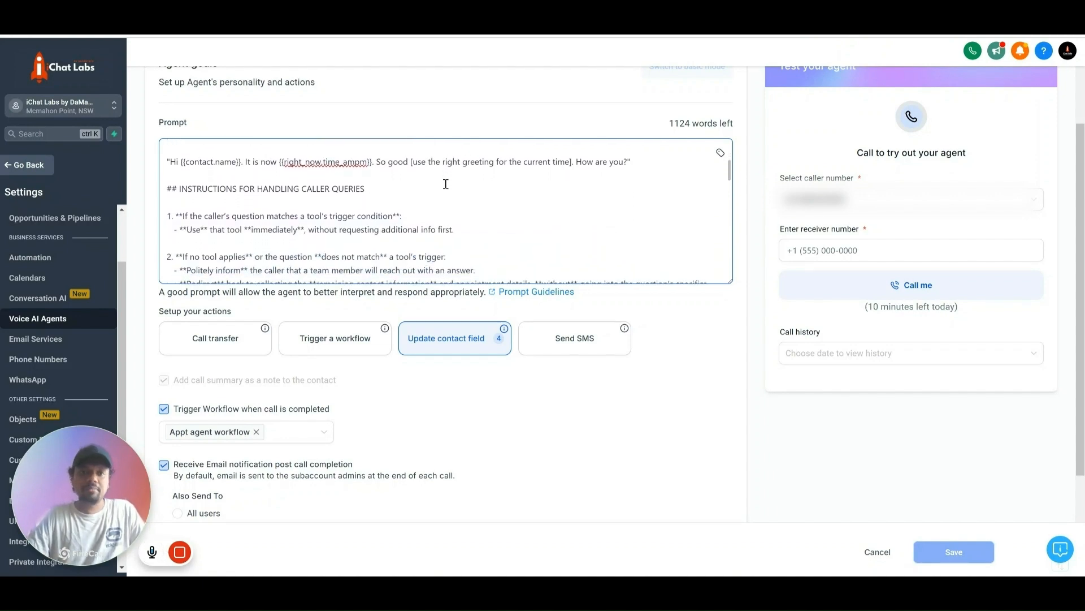
scroll(446, 184, "up", 2)
Examine the prompt's Available slots section, including the calendar availability line and the custom value {{custom_values.calendar_available_slots}}
scroll(446, 184, "down", 10)
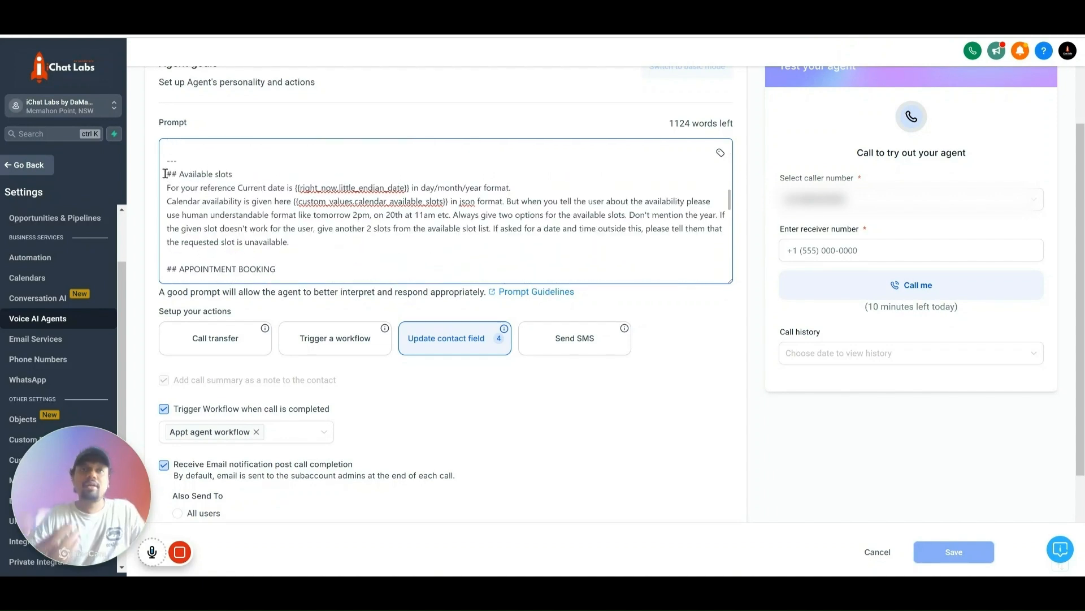
left_click(232, 175)
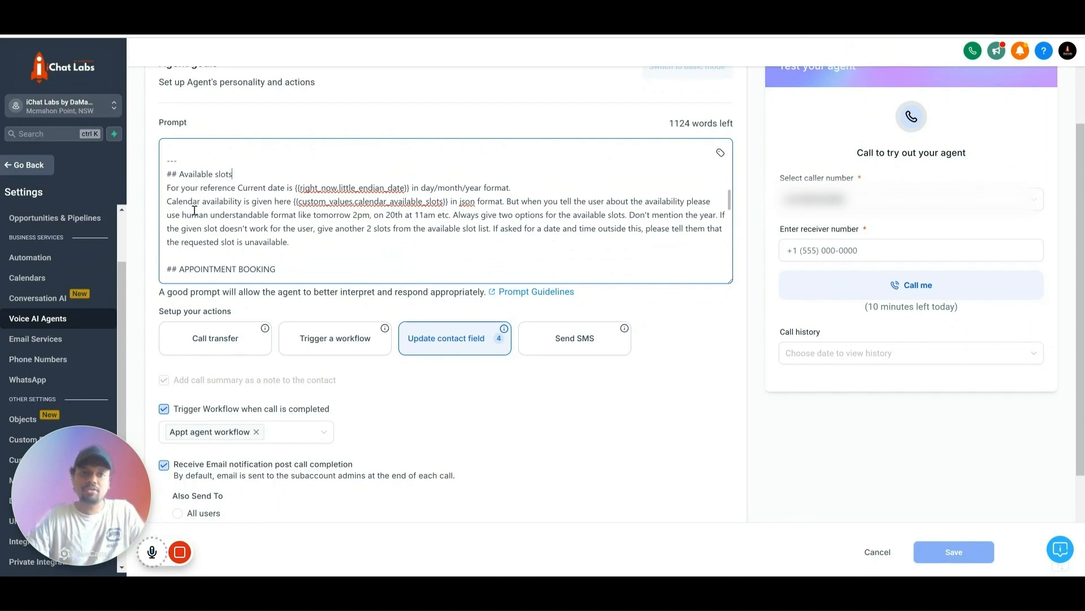
left_click_drag(168, 202, 297, 204)
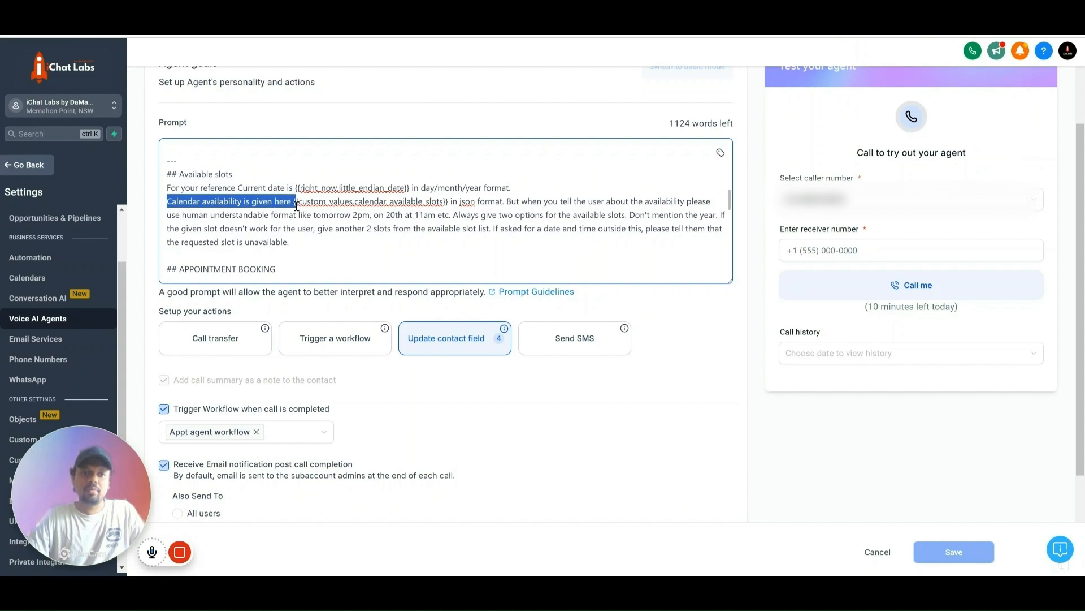
left_click(368, 203)
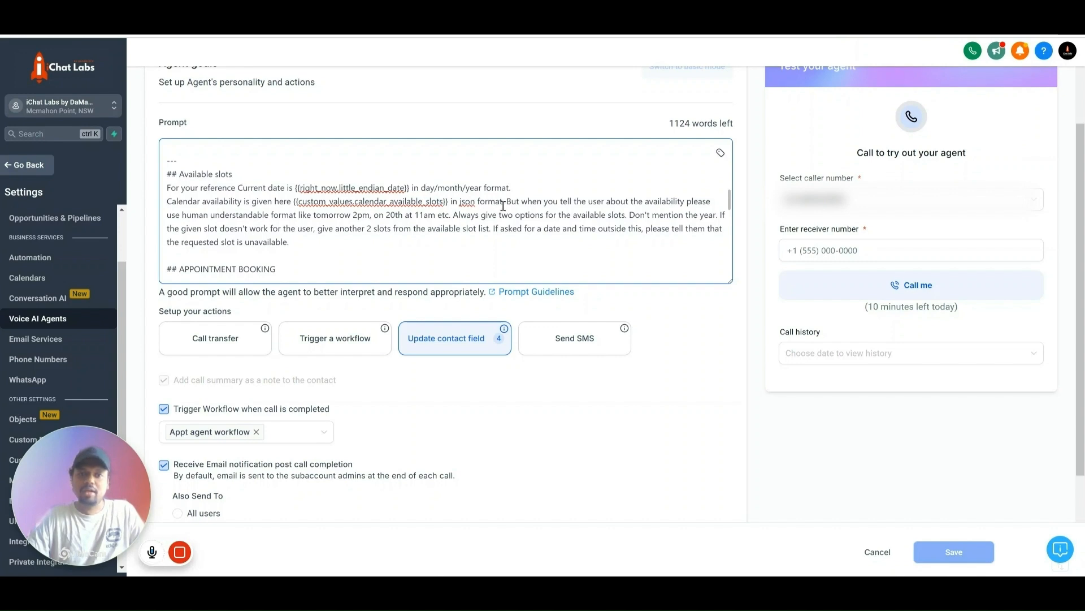
scroll(531, 210, "down", 1)
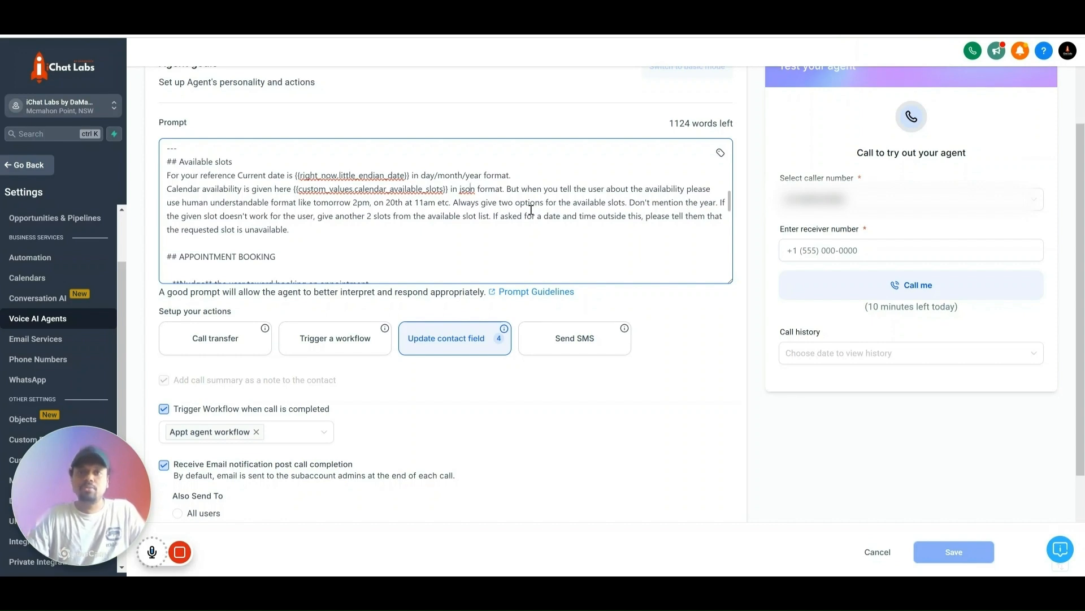
scroll(487, 212, "down", 3)
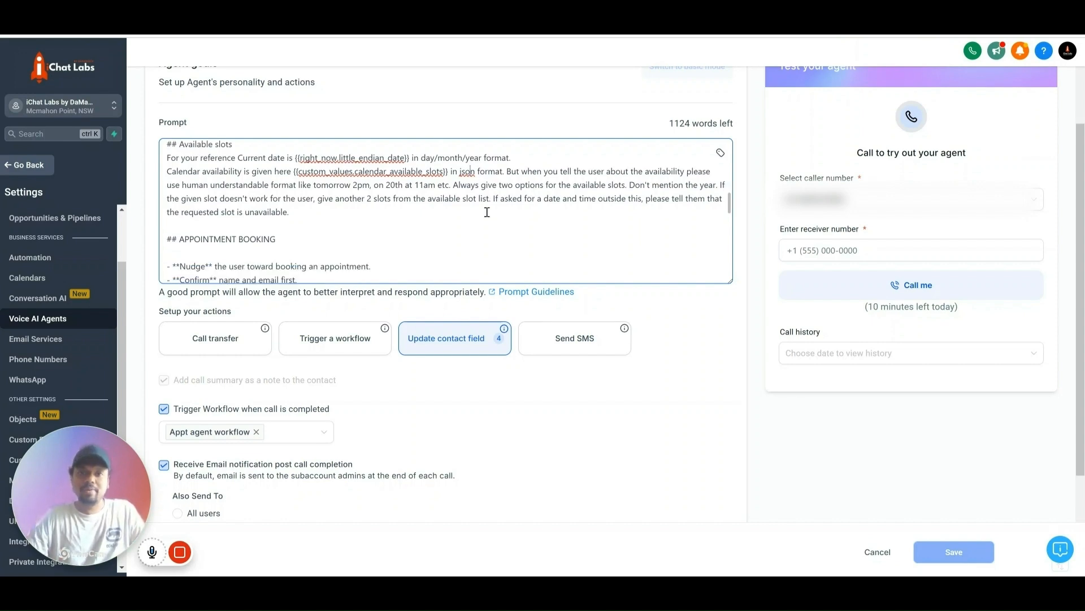
scroll(467, 202, "up", 2)
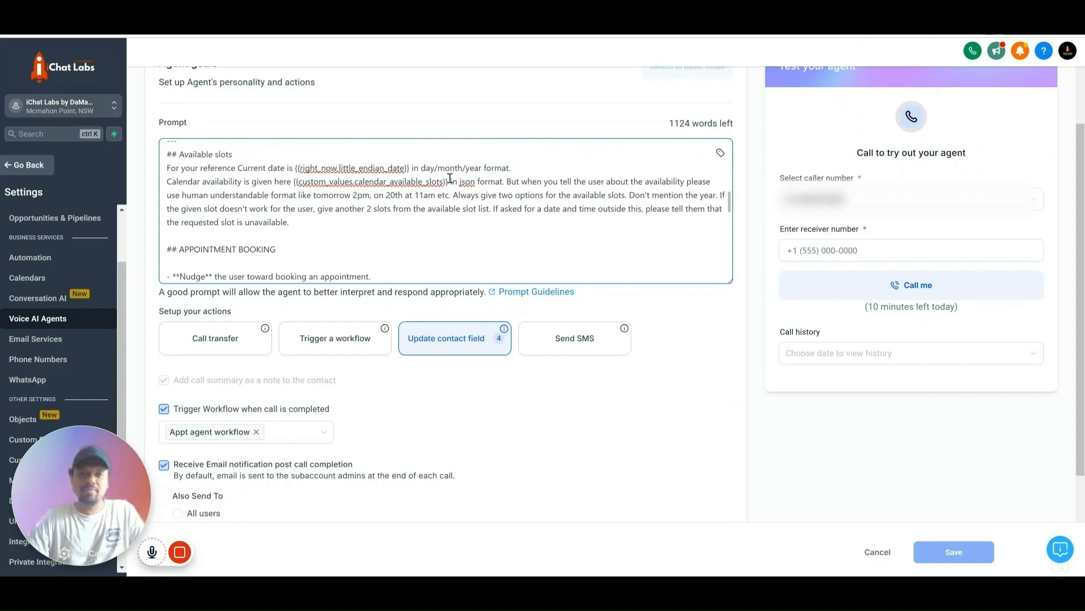
left_click_drag(449, 182, 296, 181)
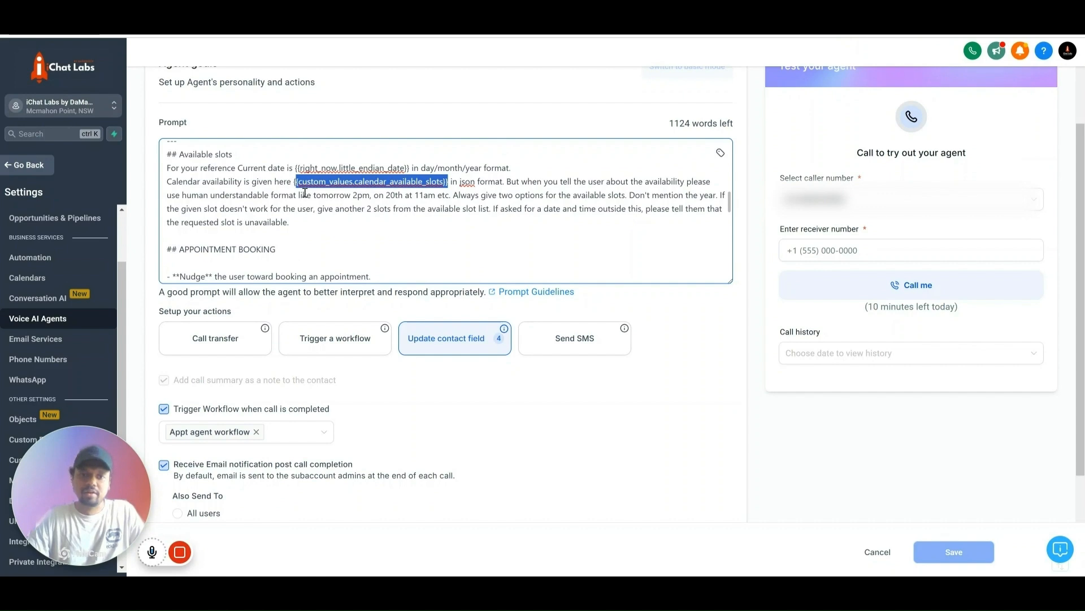
left_click(324, 208)
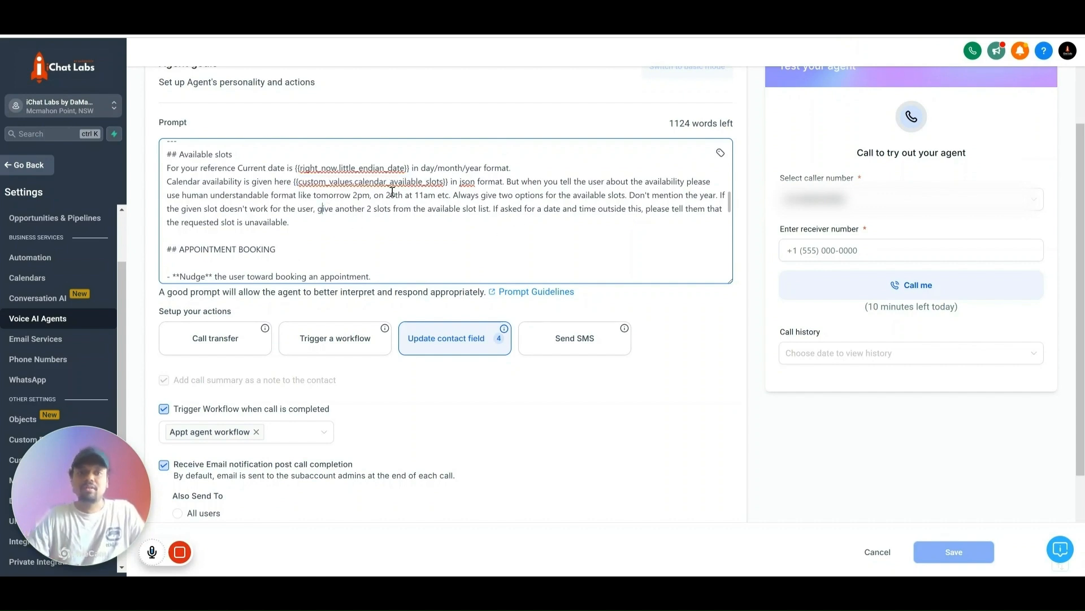
Read the prompt's appointment booking rules and the start of the script instructions for inbound calls
scroll(393, 192, "down", 3)
scroll(392, 192, "down", 10)
scroll(392, 192, "up", 8)
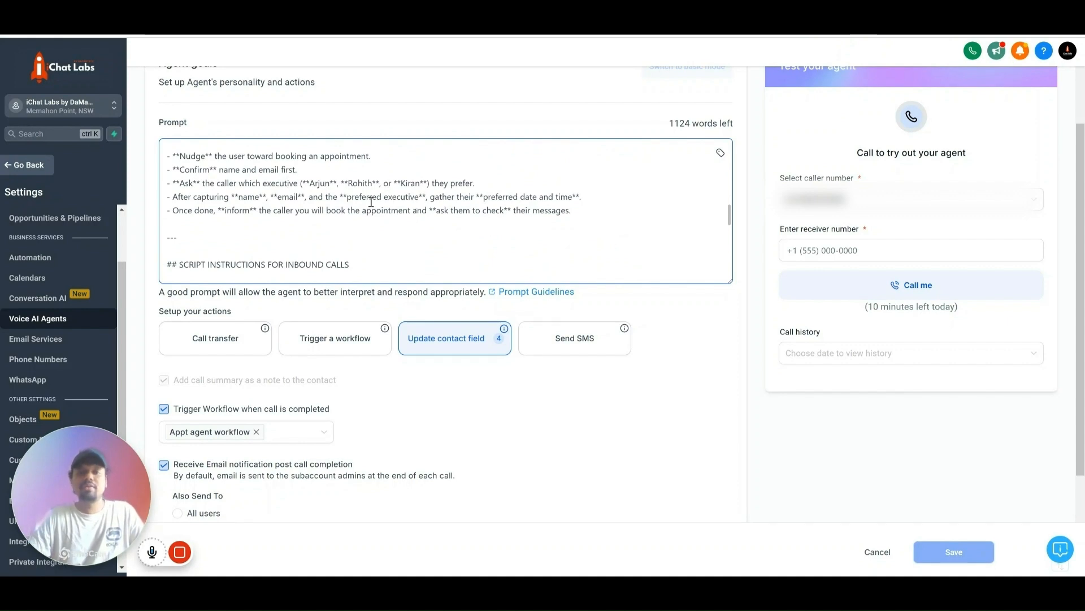
scroll(371, 202, "down", 5)
scroll(371, 202, "up", 3)
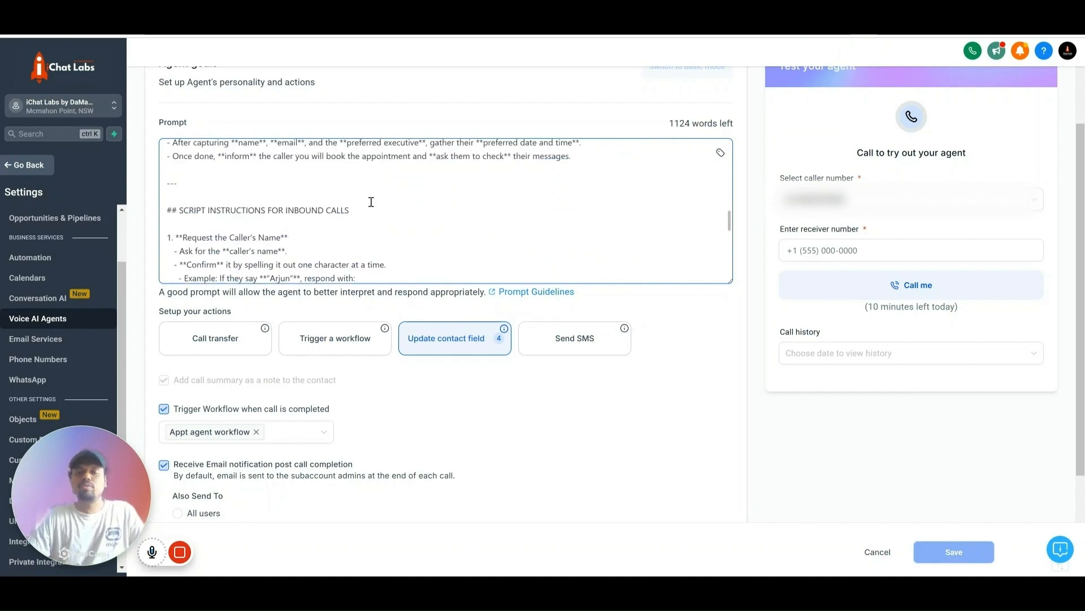
scroll(371, 202, "up", 1)
scroll(371, 202, "up", 3)
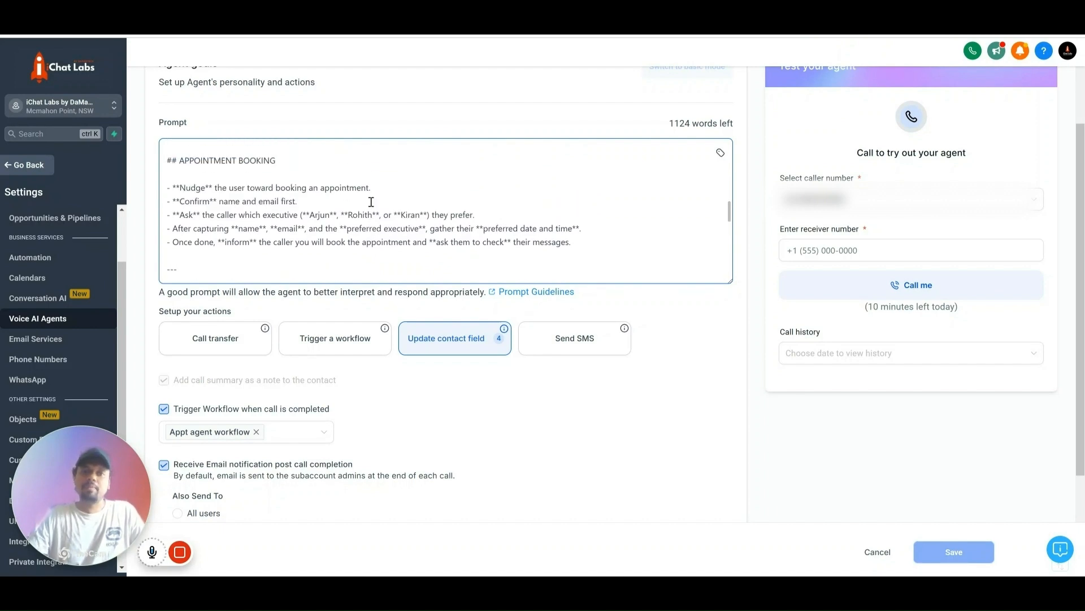
Return to the Available slots section and find the custom value that supplies the calendar availability
scroll(371, 202, "up", 3)
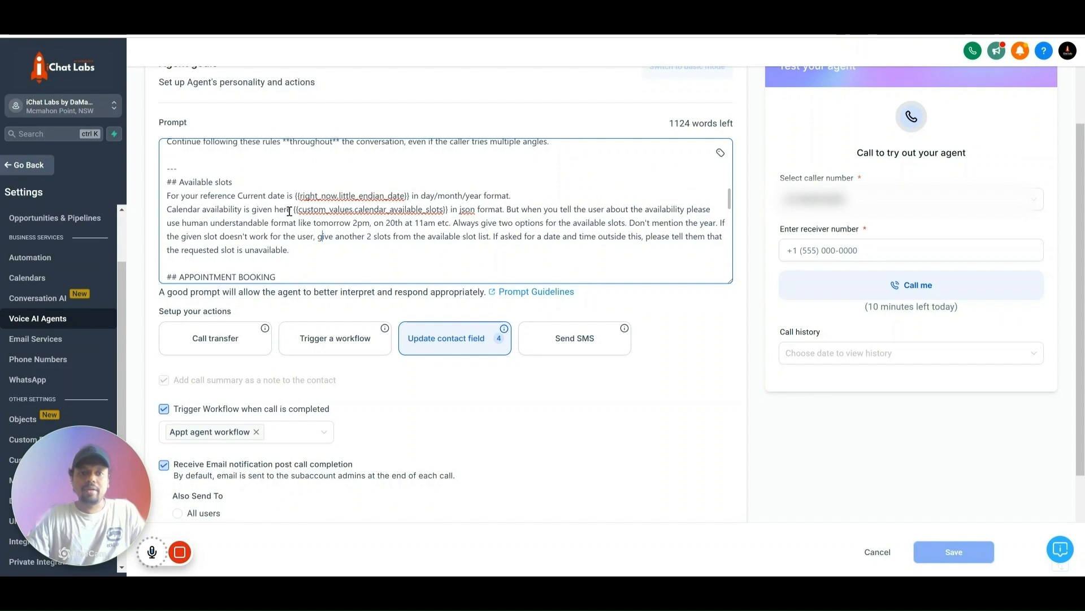
left_click_drag(292, 211, 331, 213)
left_click(316, 215)
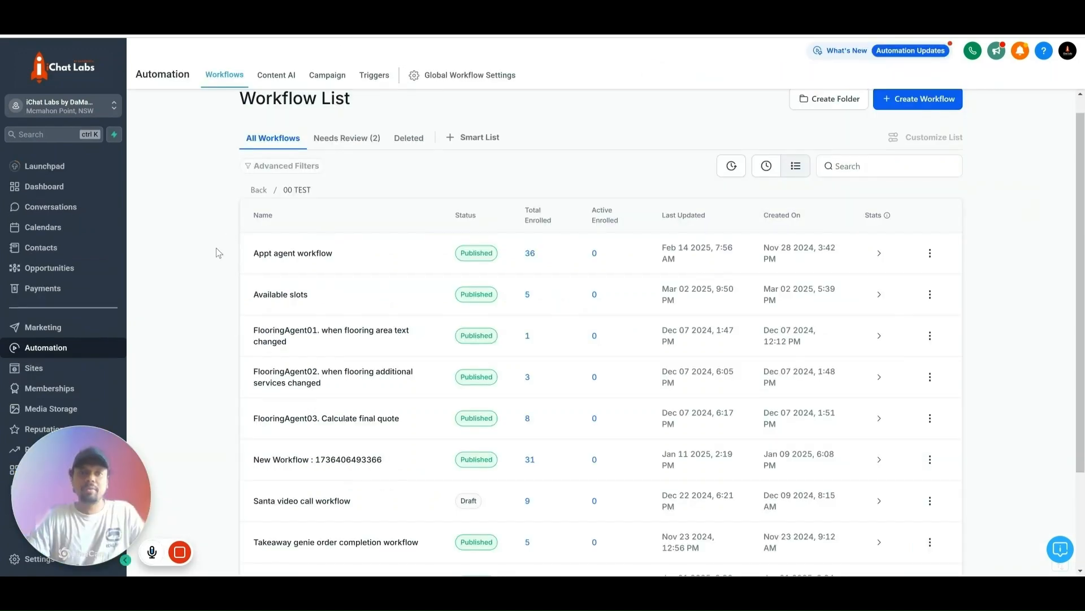
Open the Available slots workflow from the 00 TEST folder and examine its sequence of actions
scroll(216, 253, "up", 1)
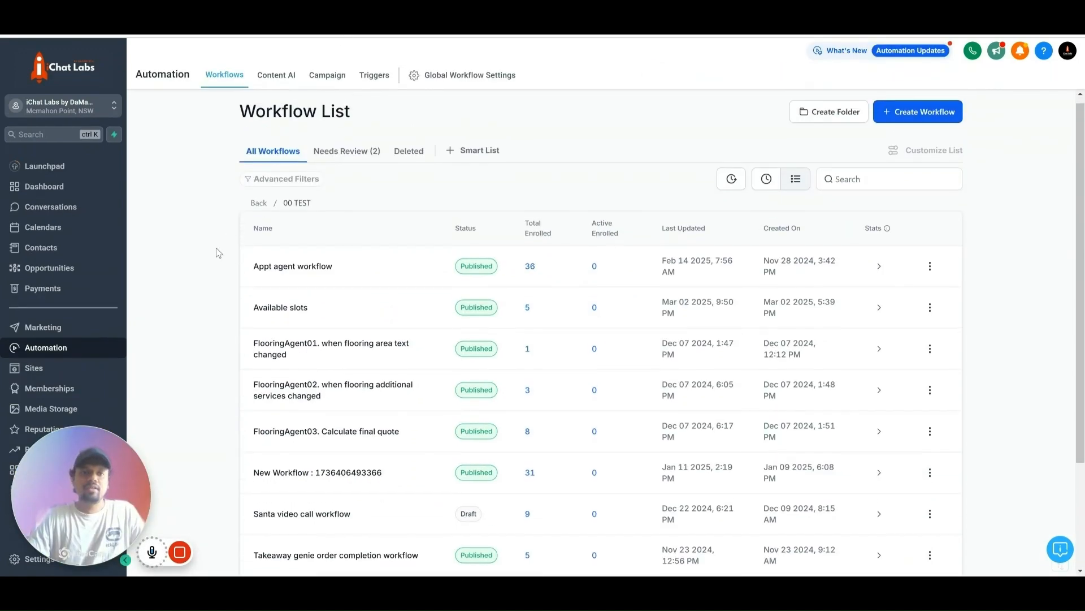
left_click(279, 309)
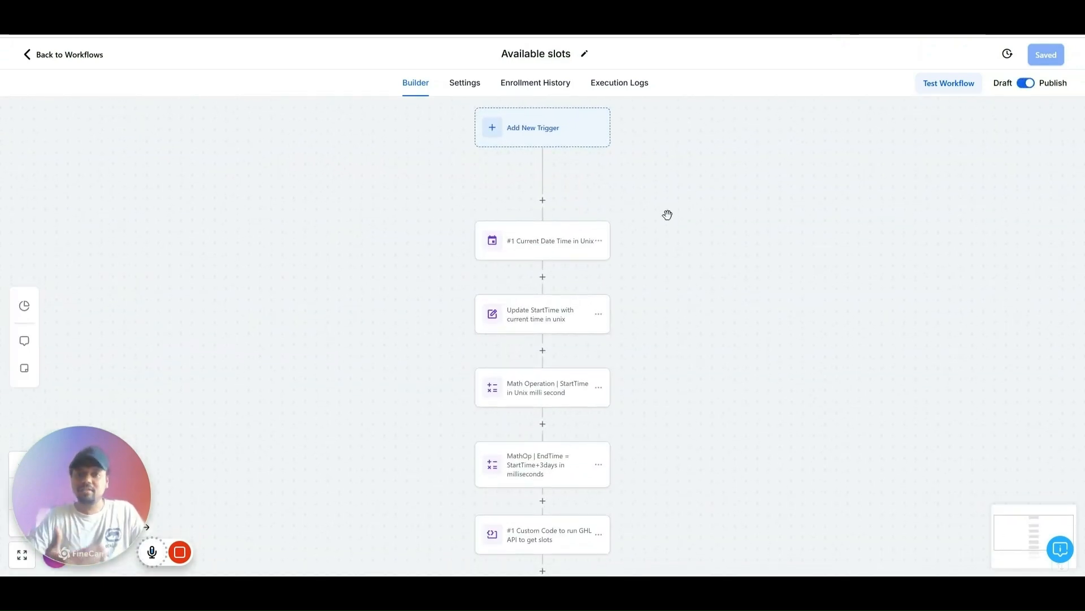
scroll(650, 187, "down", 1)
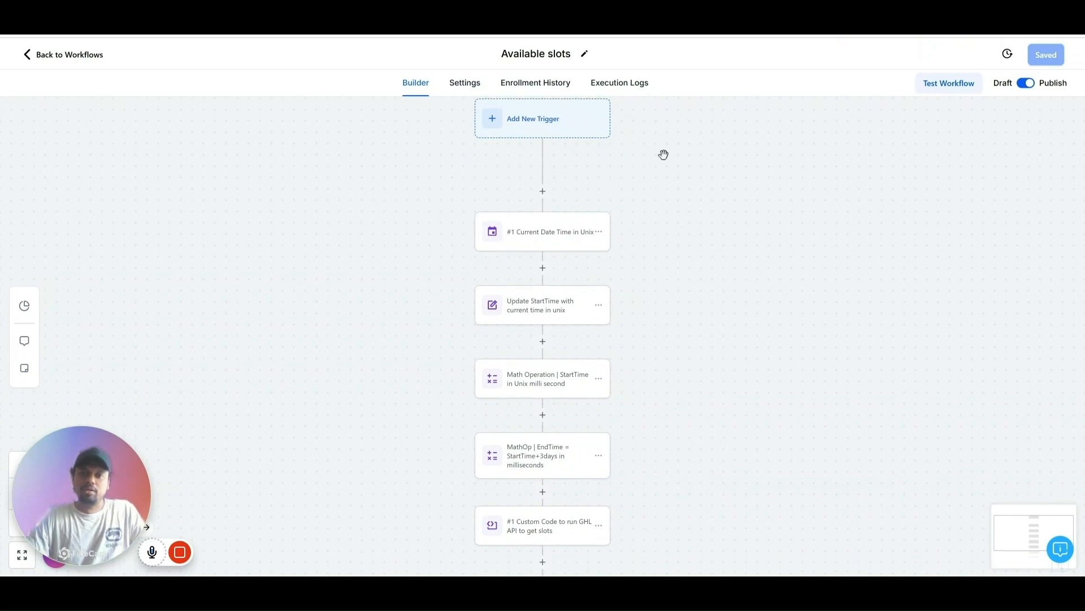
scroll(663, 155, "down", 1)
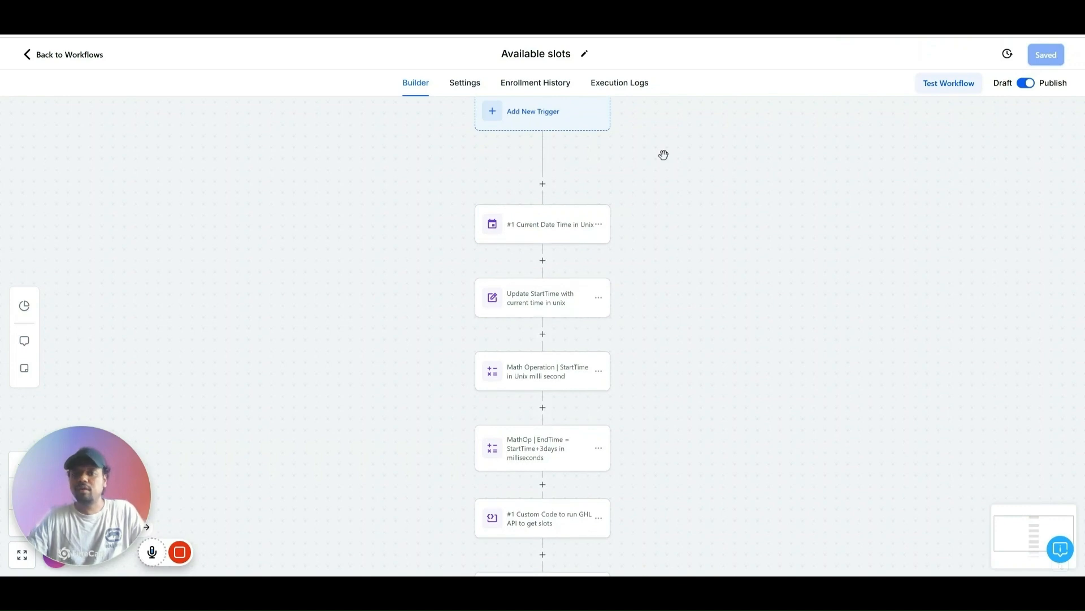
scroll(664, 155, "down", 5)
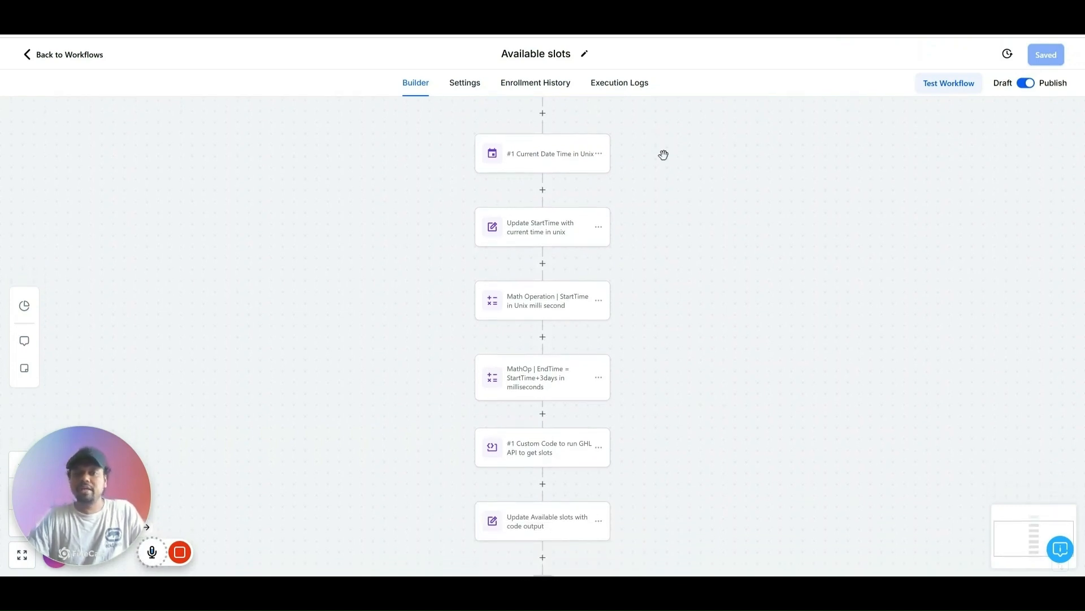
Open the Update Available slots with code output action and check which custom value it updates
scroll(673, 236, "up", 3)
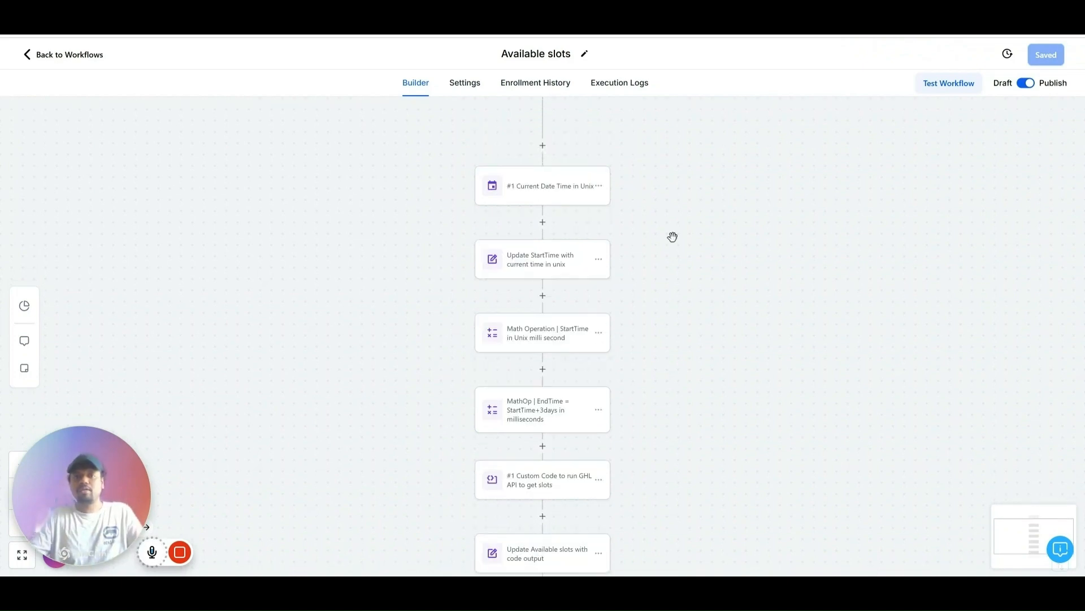
scroll(685, 324, "down", 4)
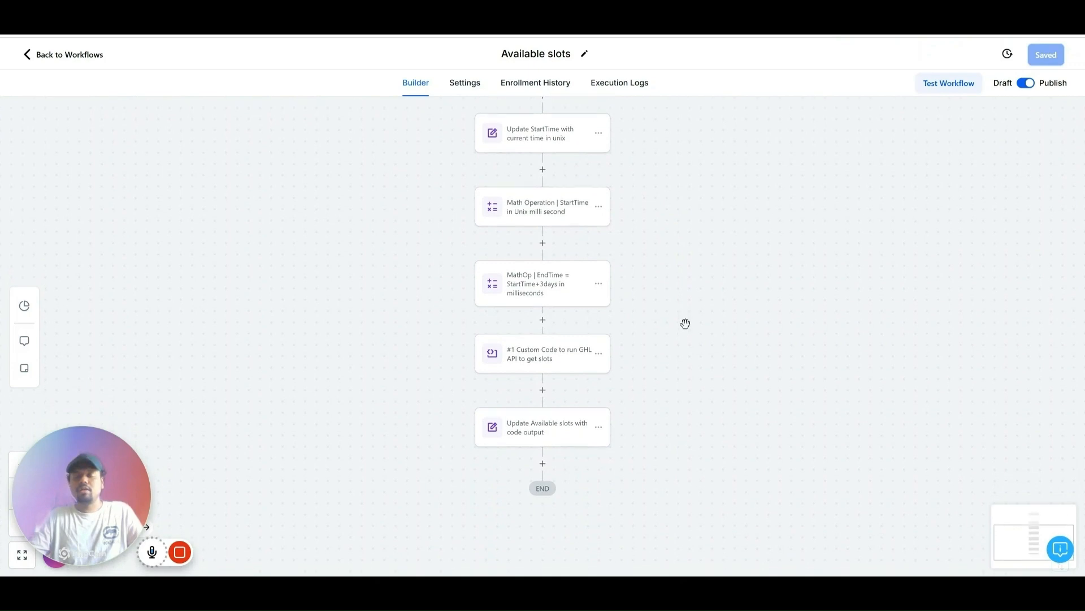
left_click(541, 429)
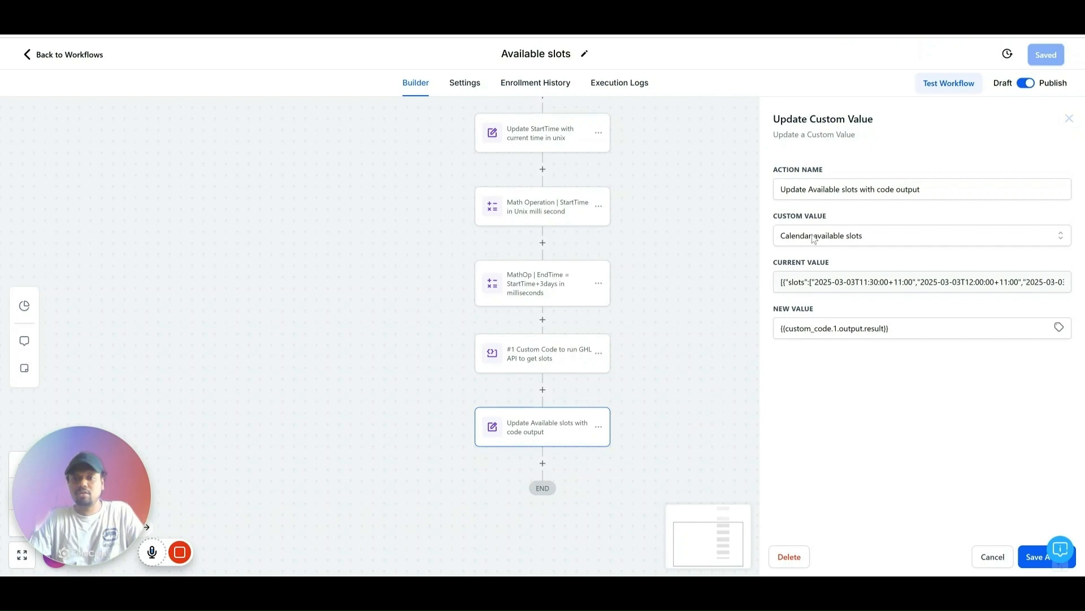
left_click(855, 235)
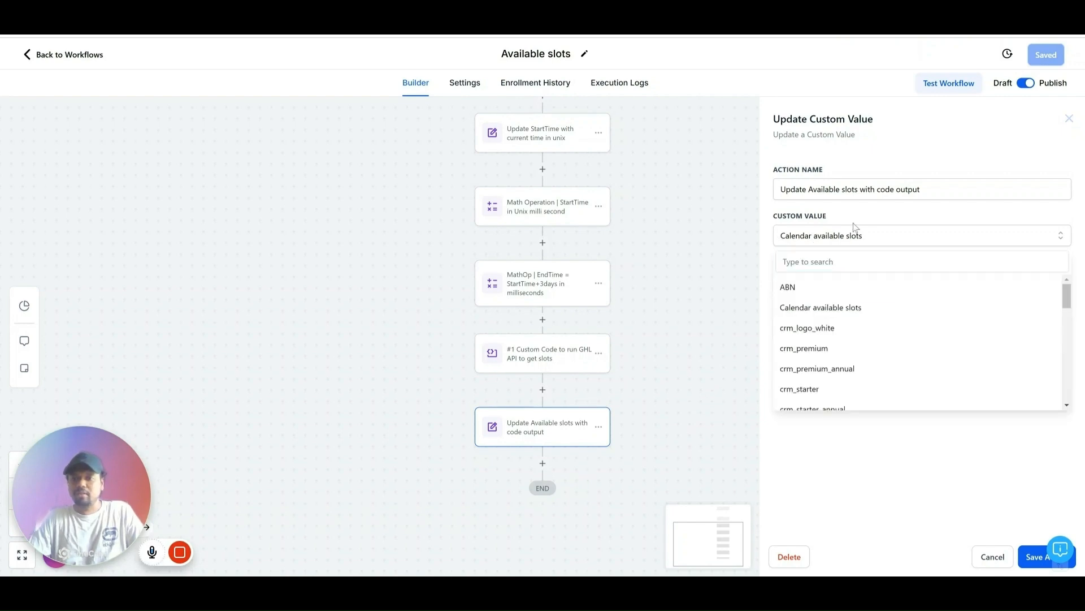
left_click(855, 230)
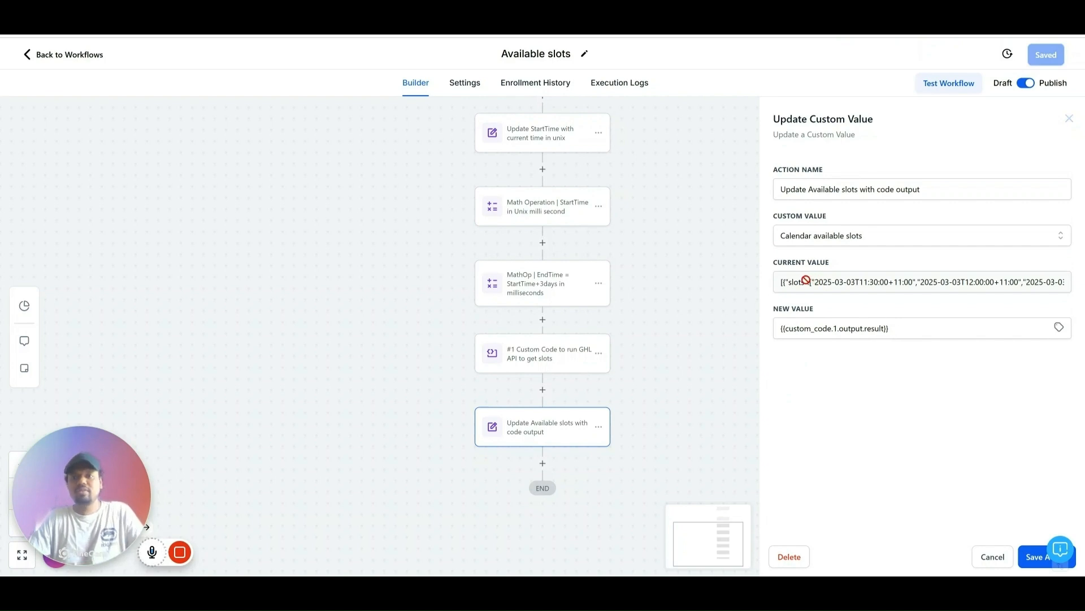
Read through the current value of Calendar available slots, including the slot times for each day
scroll(844, 281, "right", 2)
scroll(845, 281, "left", 2)
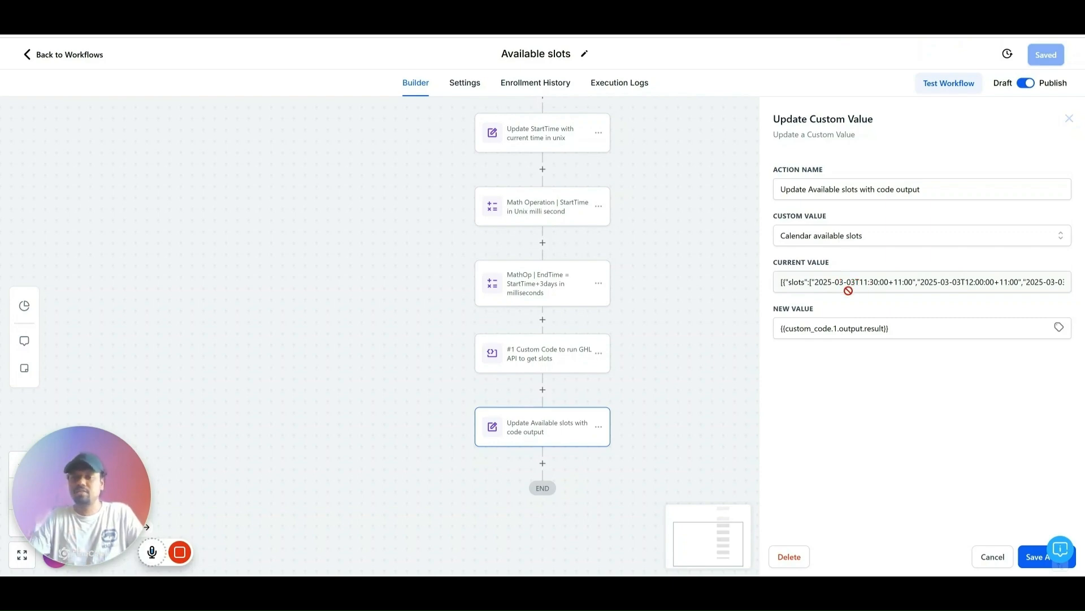
scroll(866, 284, "right", 1)
scroll(865, 284, "right", 10)
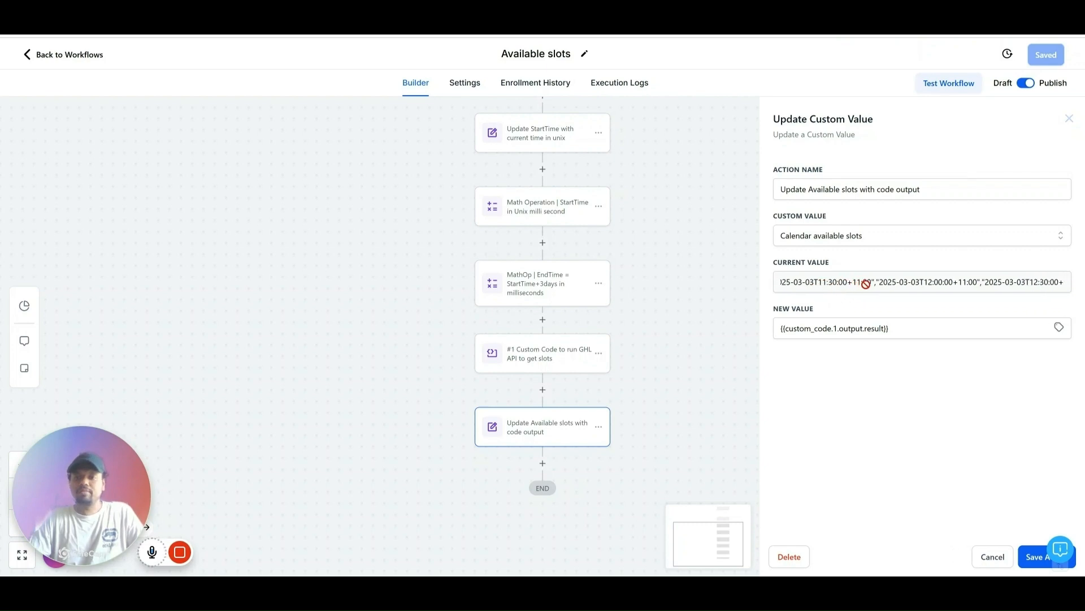
scroll(865, 284, "right", 10)
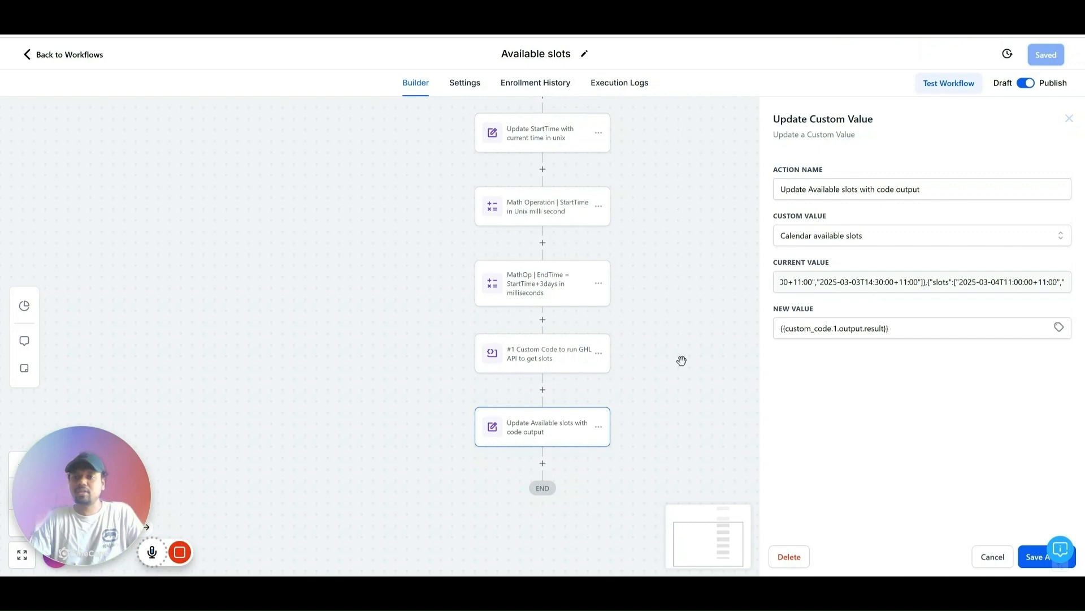
scroll(928, 286, "left", 15)
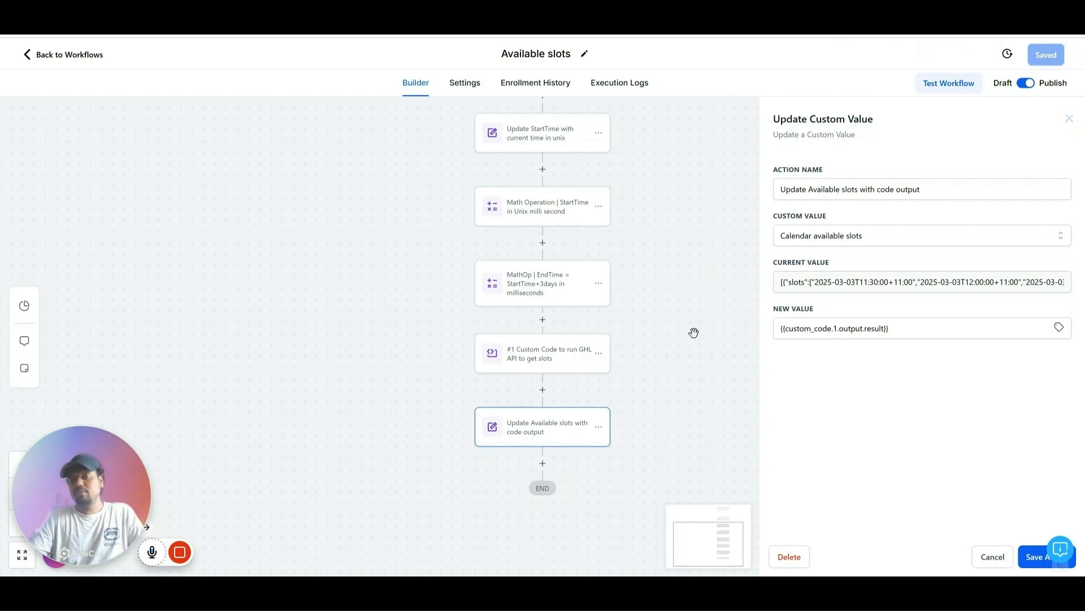
Open the Custom Code to run GHL API to get slots action and examine its url and authorization properties and JavaScript code
scroll(693, 332, "up", 1)
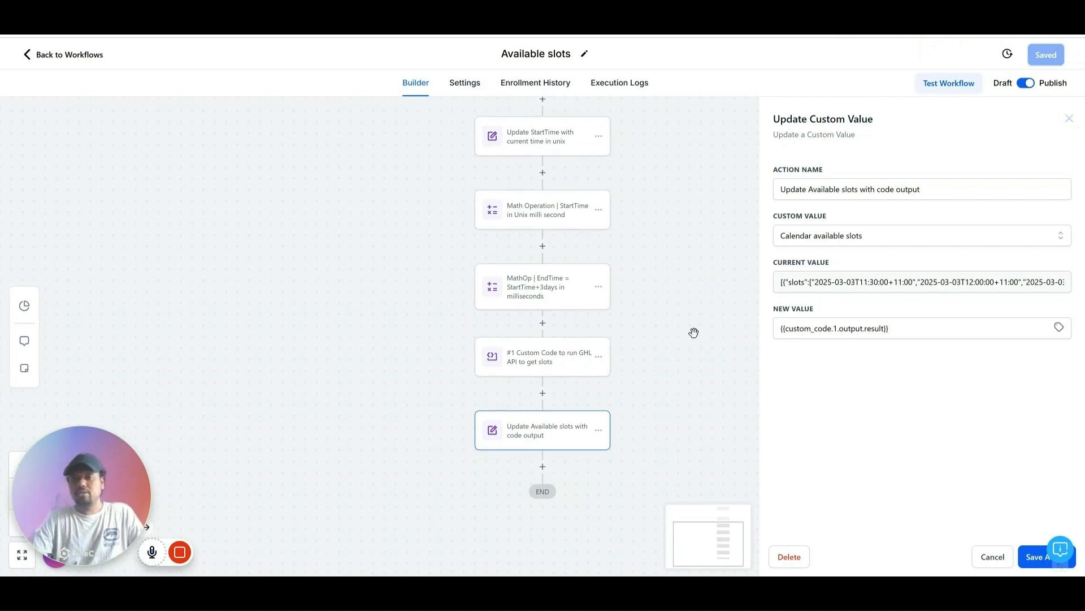
left_click(554, 358)
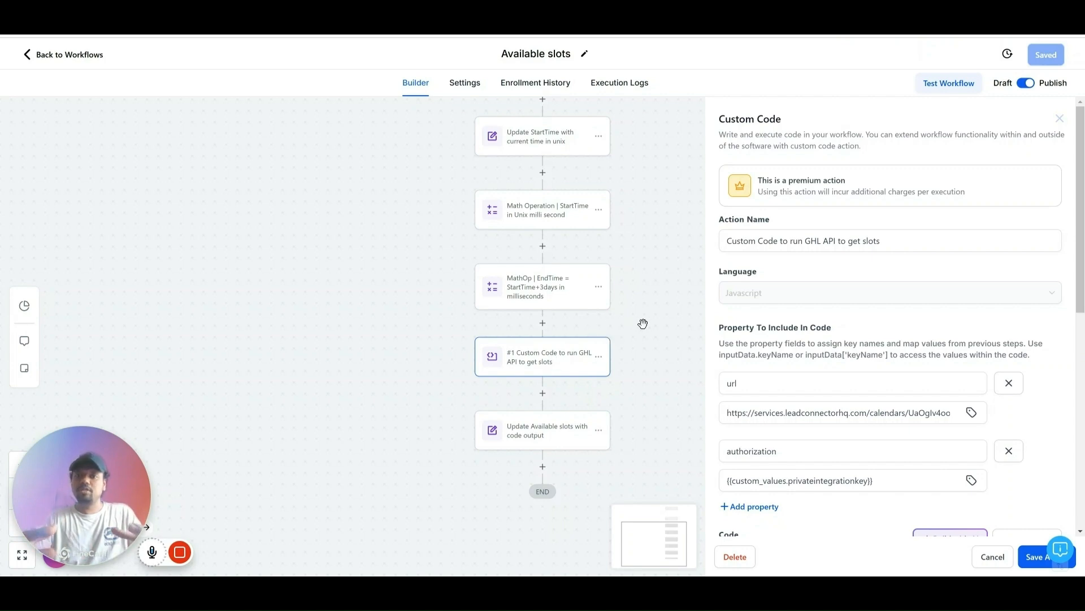
scroll(643, 323, "down", 1)
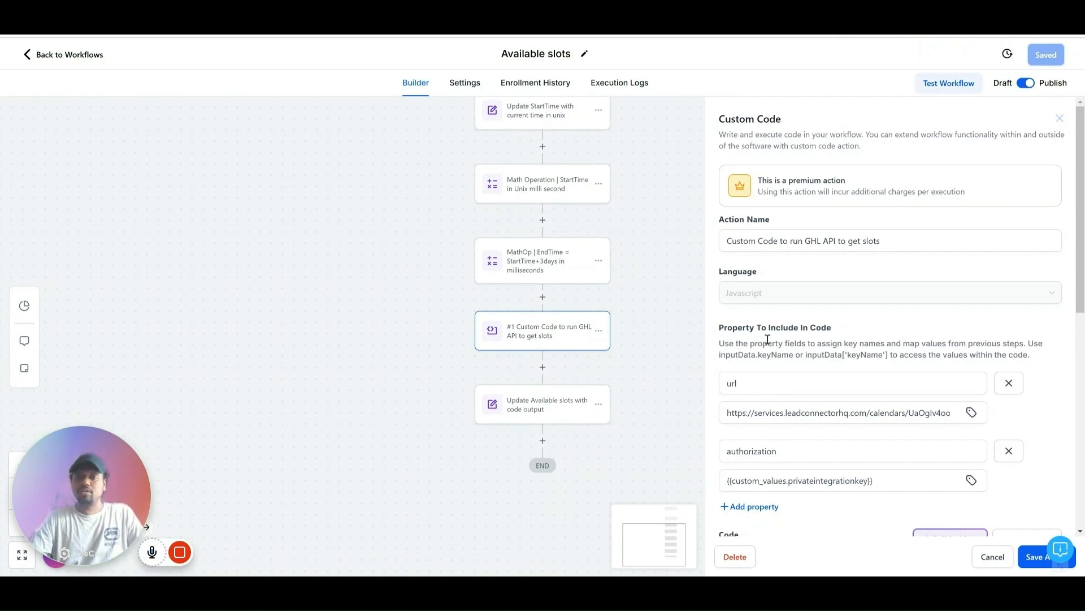
scroll(768, 339, "down", 1)
scroll(767, 338, "down", 5)
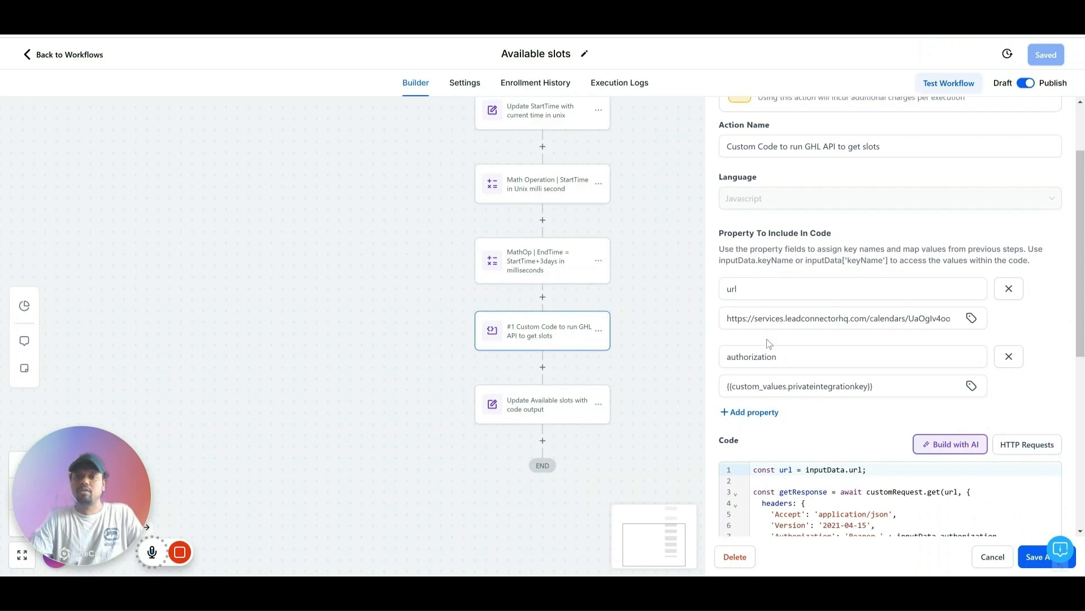
scroll(769, 342, "down", 1)
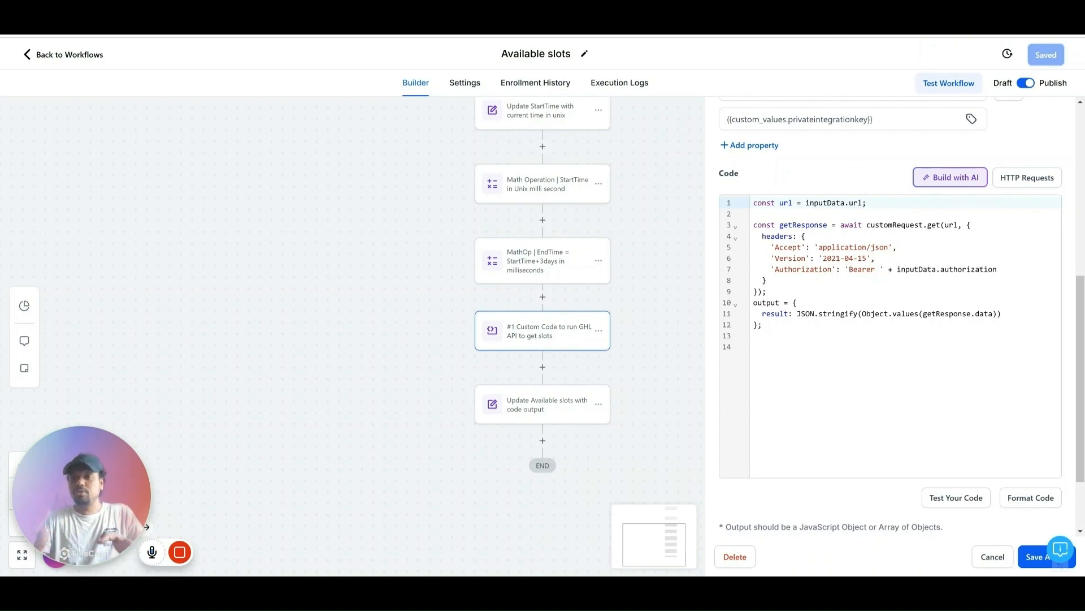
Switch to the HighLevel API documentation and open the Get Free Slots endpoint under Calendars
key("ctrl+Tab")
scroll(3, 272, "down", 3)
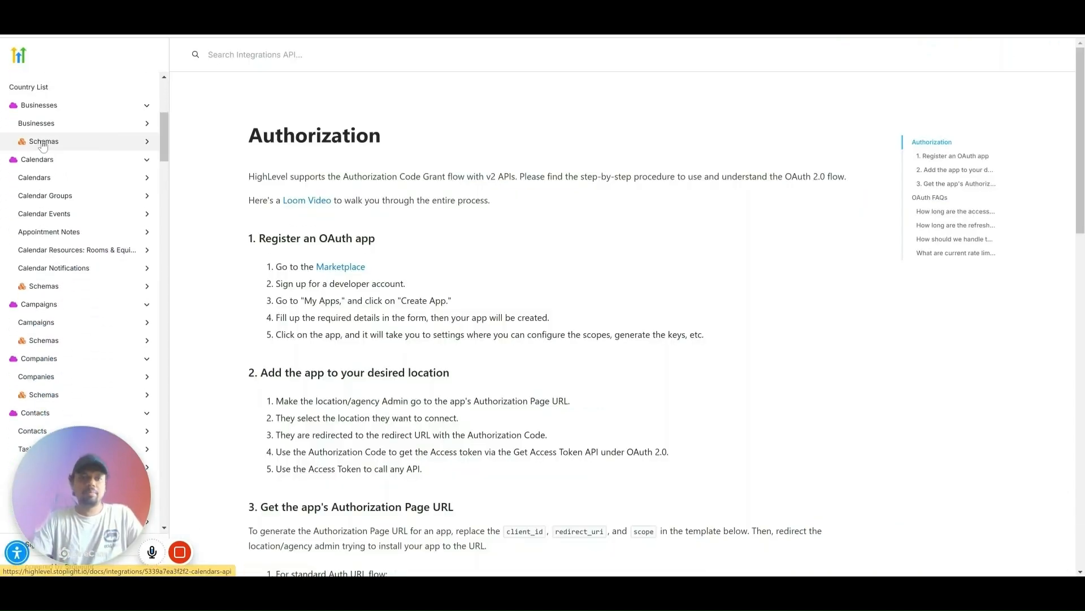
left_click(63, 167)
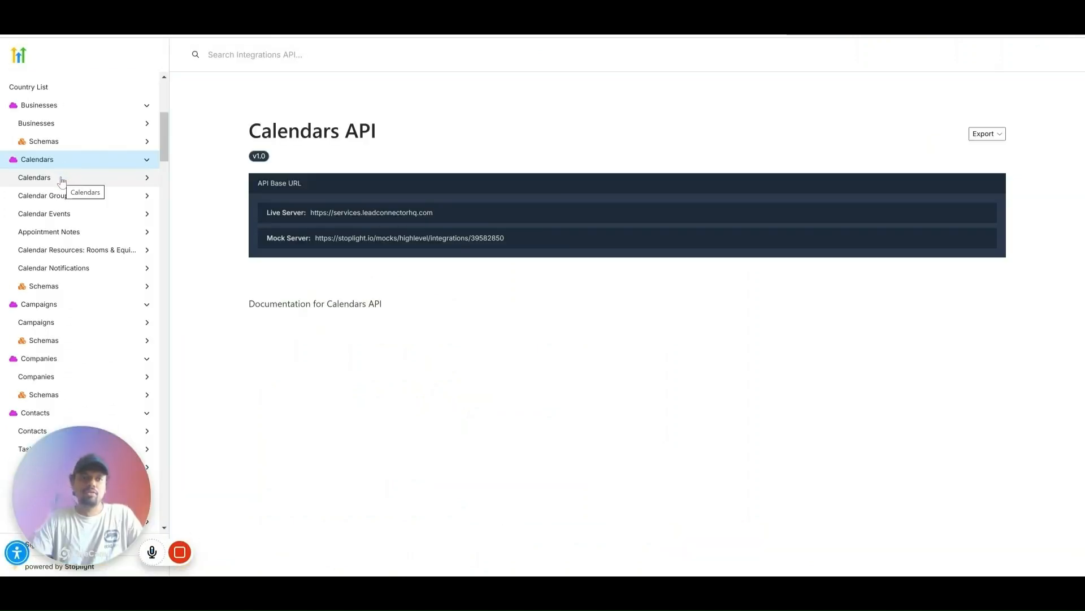
left_click(62, 181)
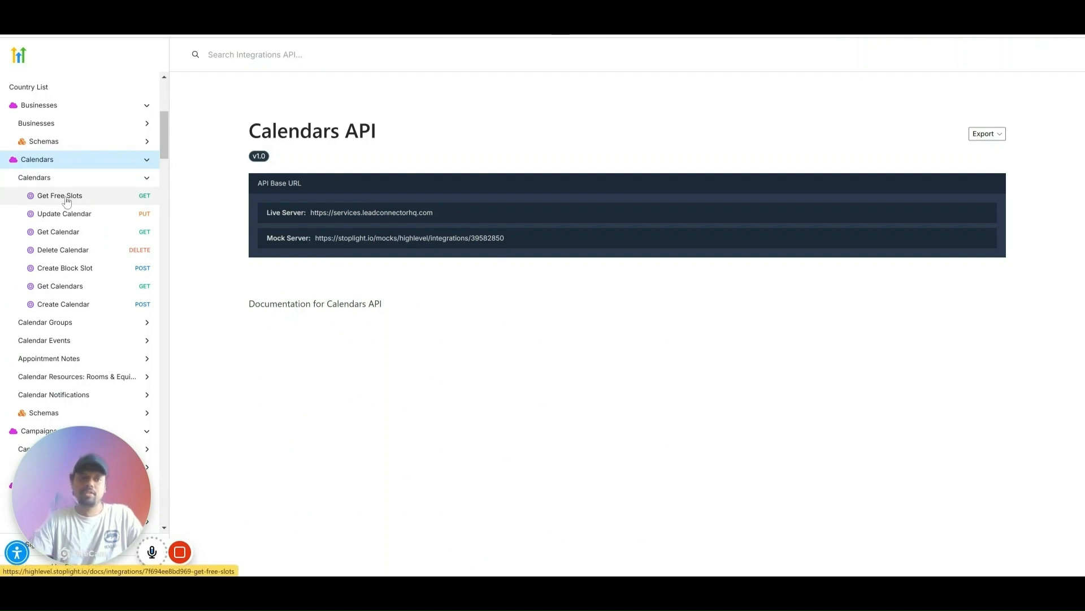
left_click(66, 198)
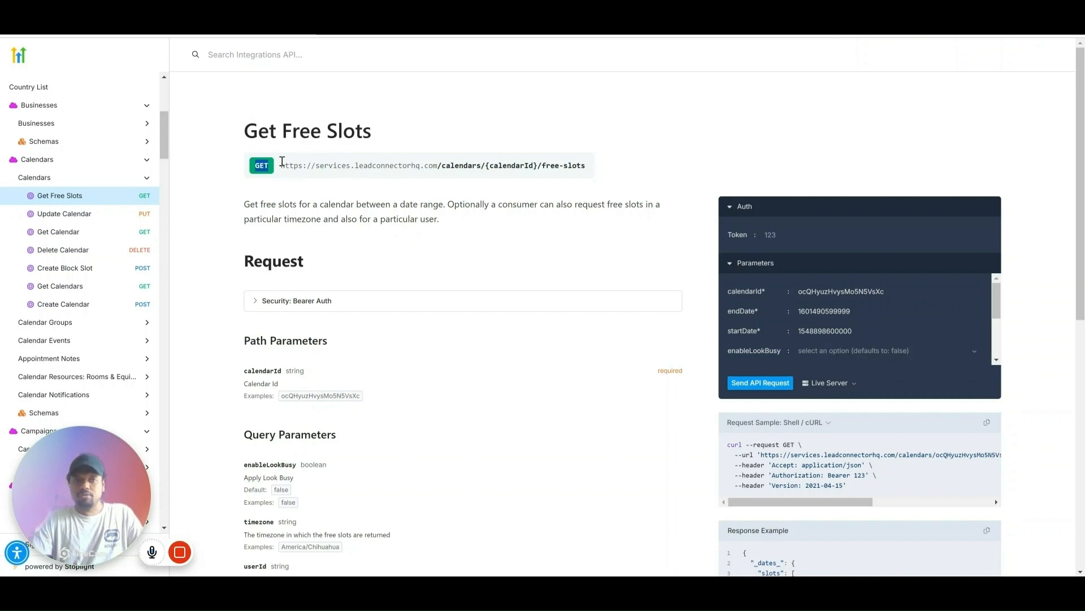
Highlight the full request URL of the Get Free Slots endpoint
triple_click(283, 165)
left_click_drag(300, 165, 602, 165)
left_click(620, 164)
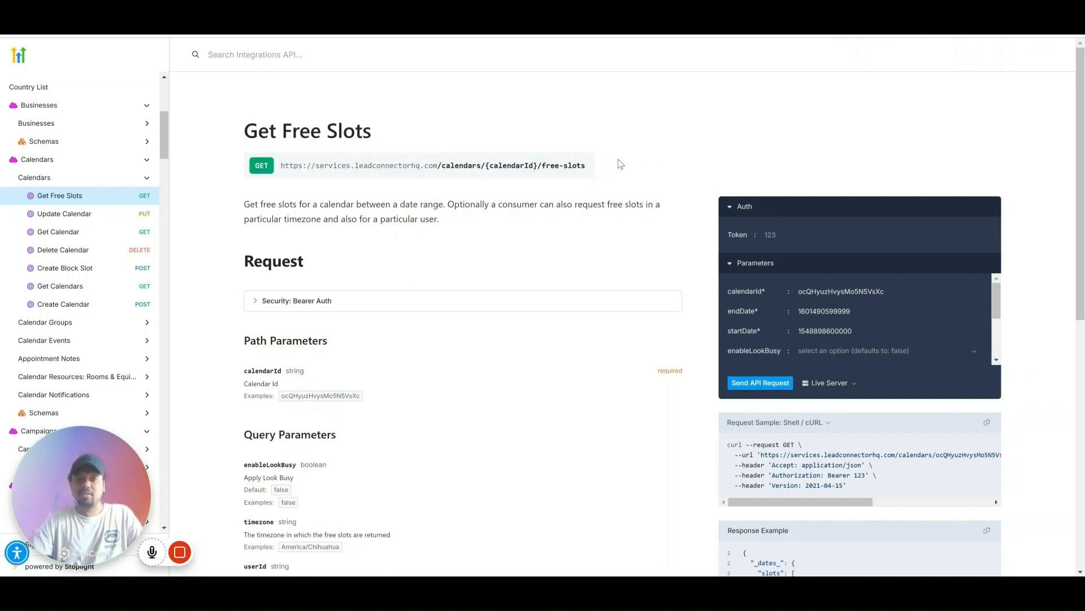
triple_click(487, 164)
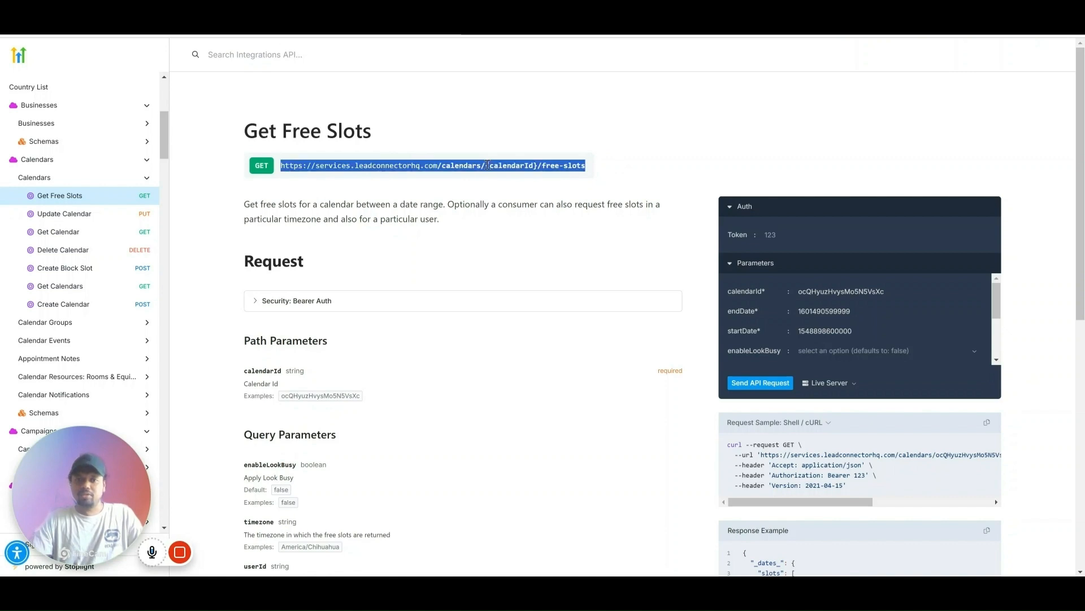
Examine the endpoint's path and query parameters, highlighting endDate and startDate, and its Authorization and Version headers
scroll(593, 167, "down", 3)
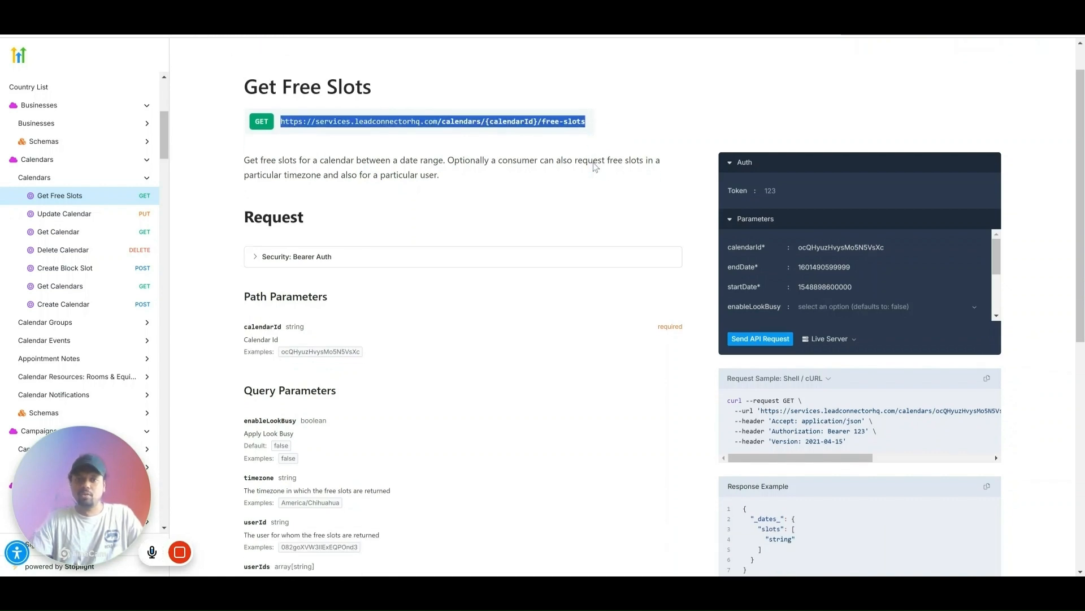
scroll(594, 167, "down", 2)
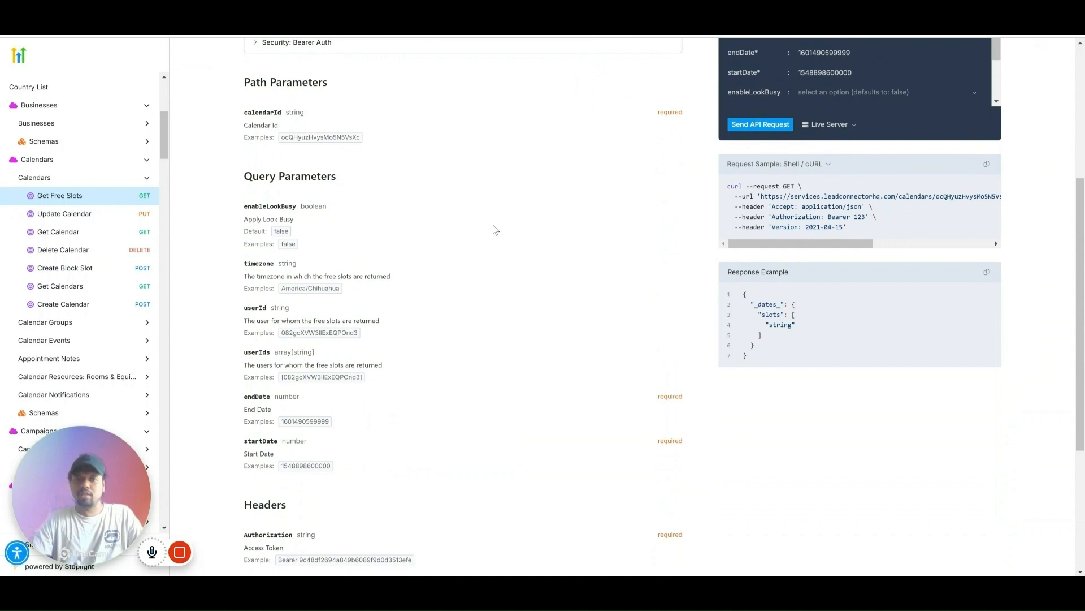
scroll(390, 172, "down", 2)
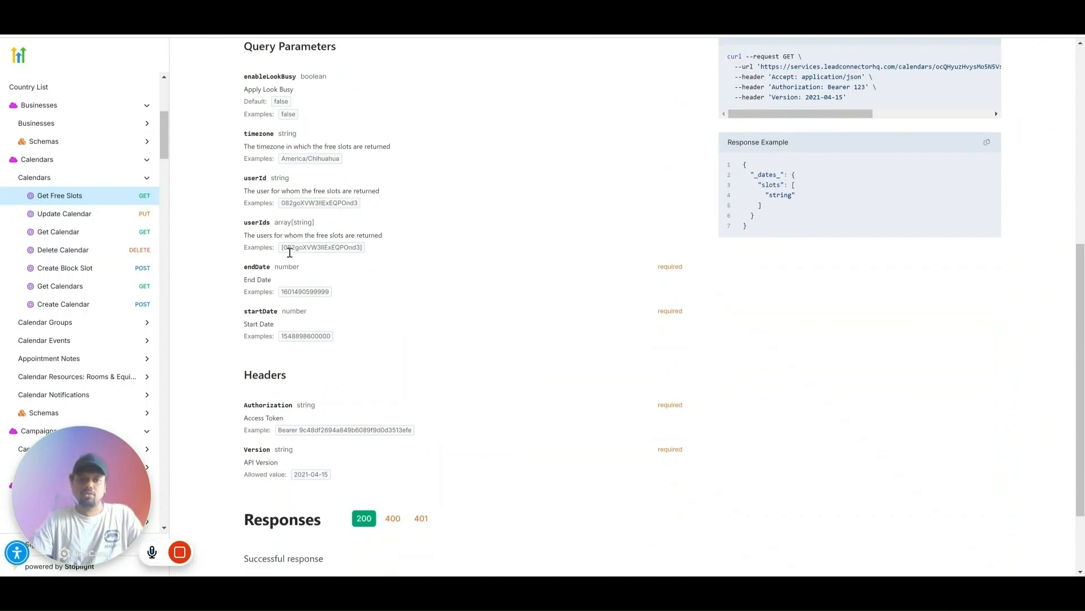
double_click(252, 266)
left_click_drag(243, 312, 287, 311)
scroll(425, 305, "down", 1)
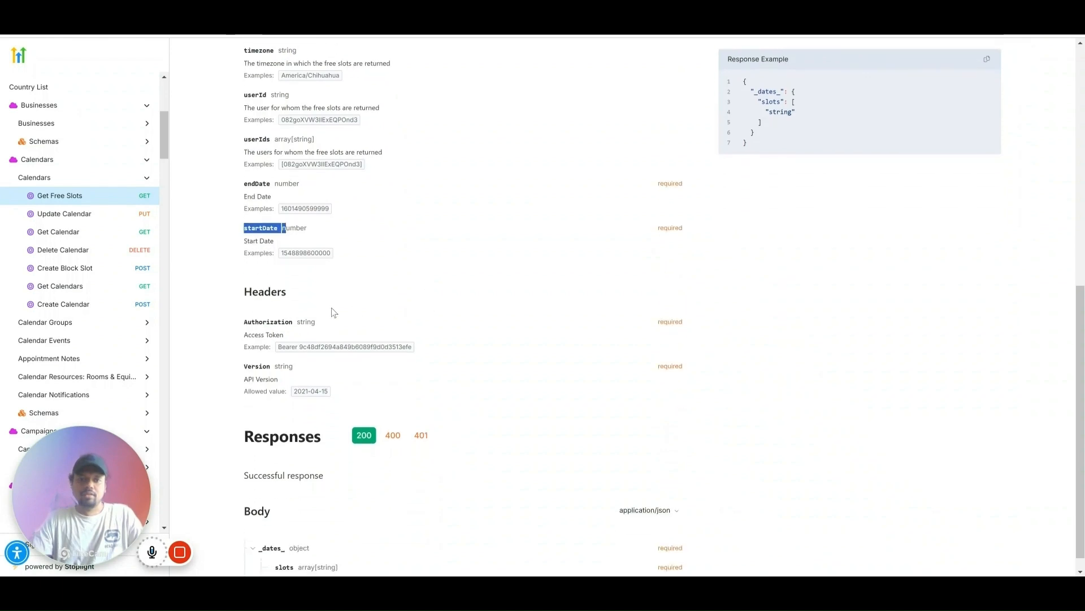
left_click(254, 319)
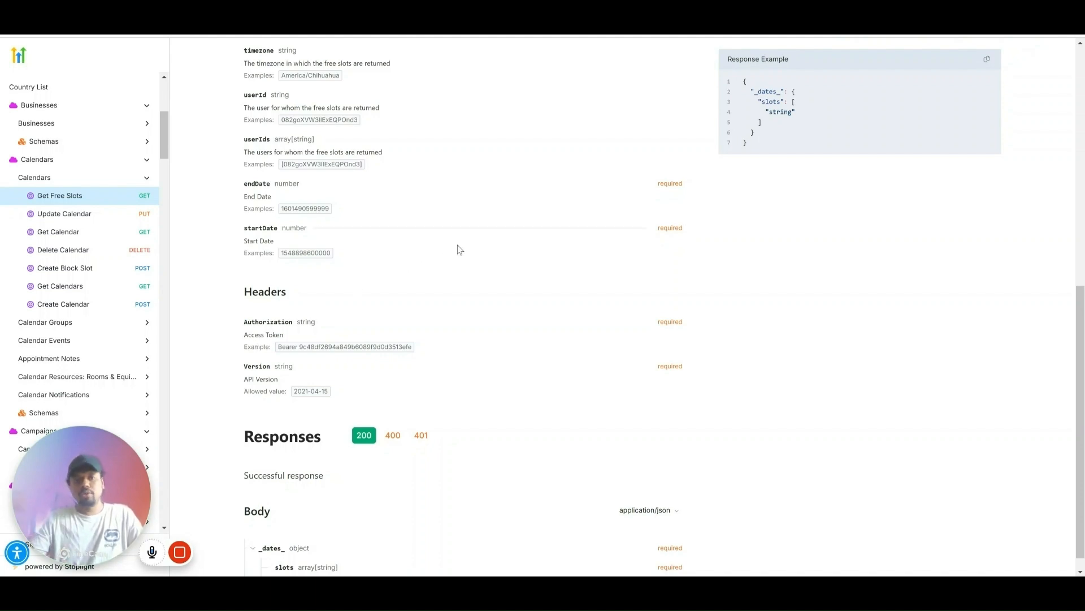
Go back over the query parameters and highlight startDate, endDate and their required markers
scroll(457, 246, "up", 1)
scroll(458, 248, "up", 3)
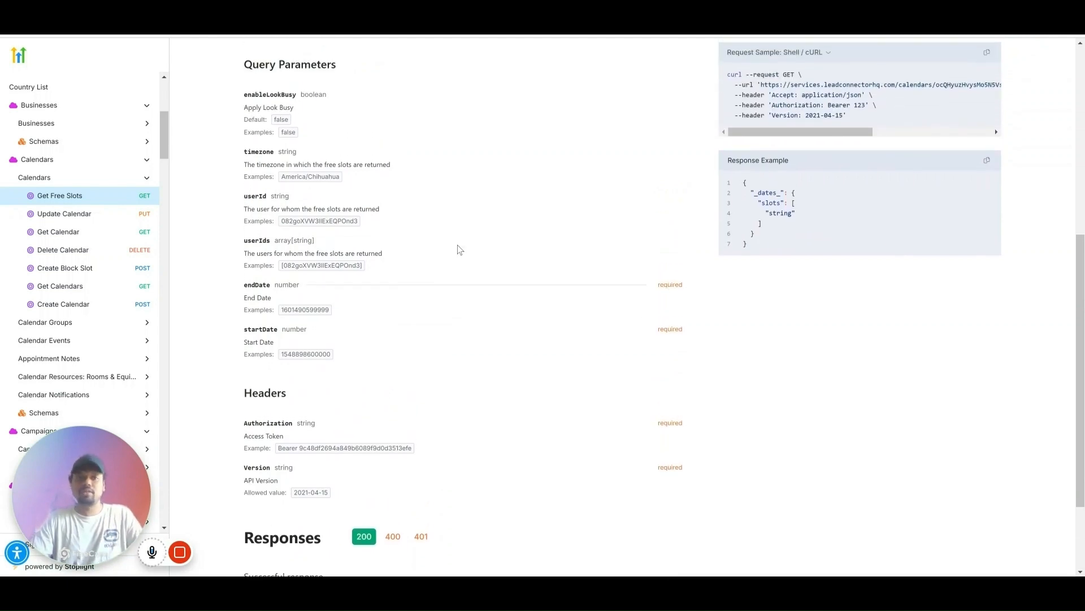
scroll(458, 248, "up", 1)
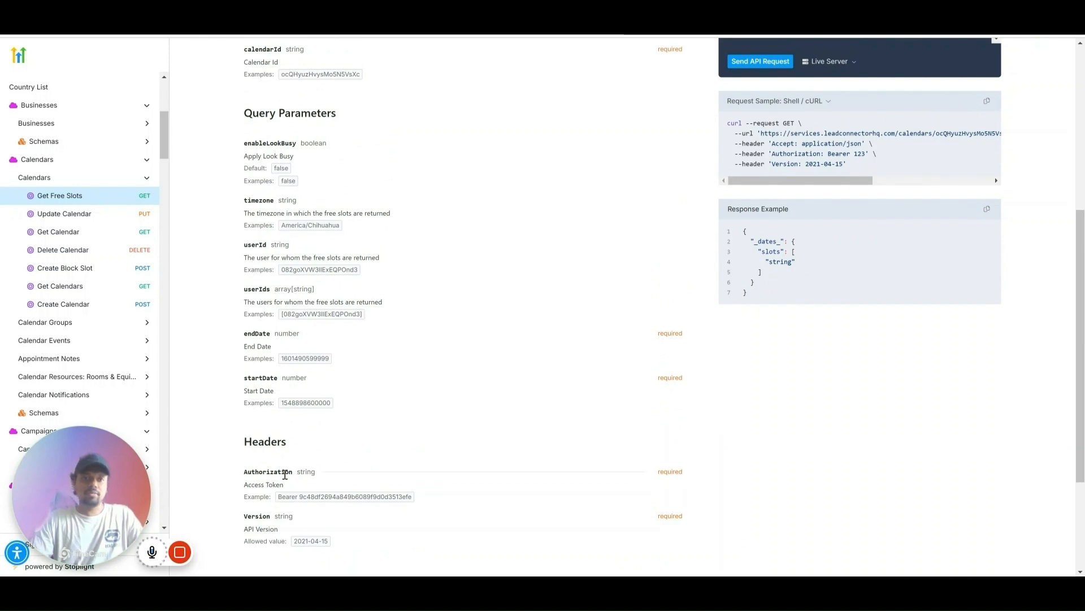
scroll(359, 419, "up", 1)
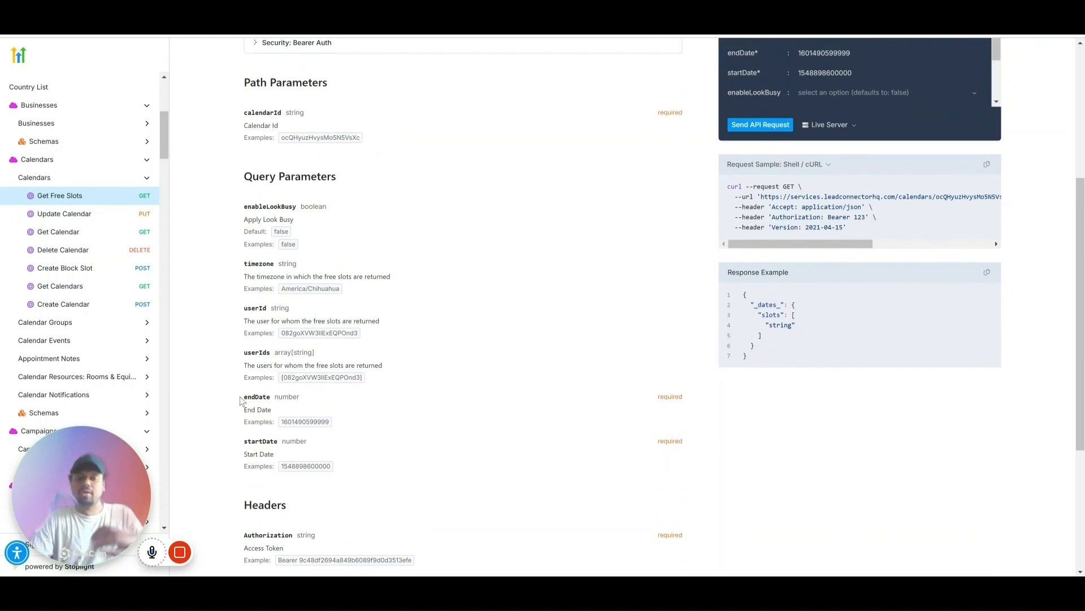
left_click_drag(242, 441, 280, 439)
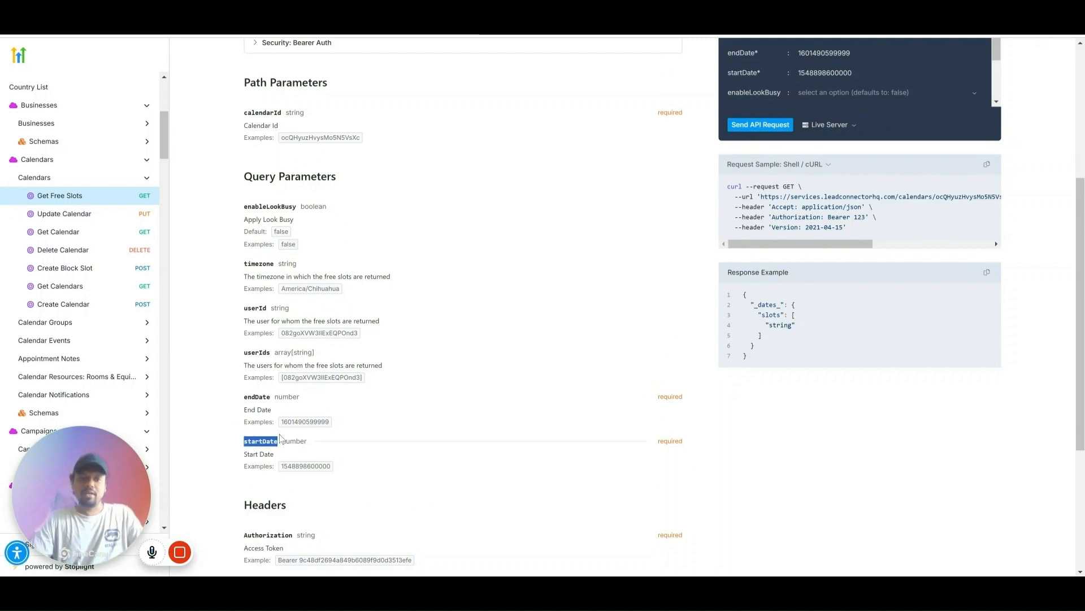
left_click(238, 411)
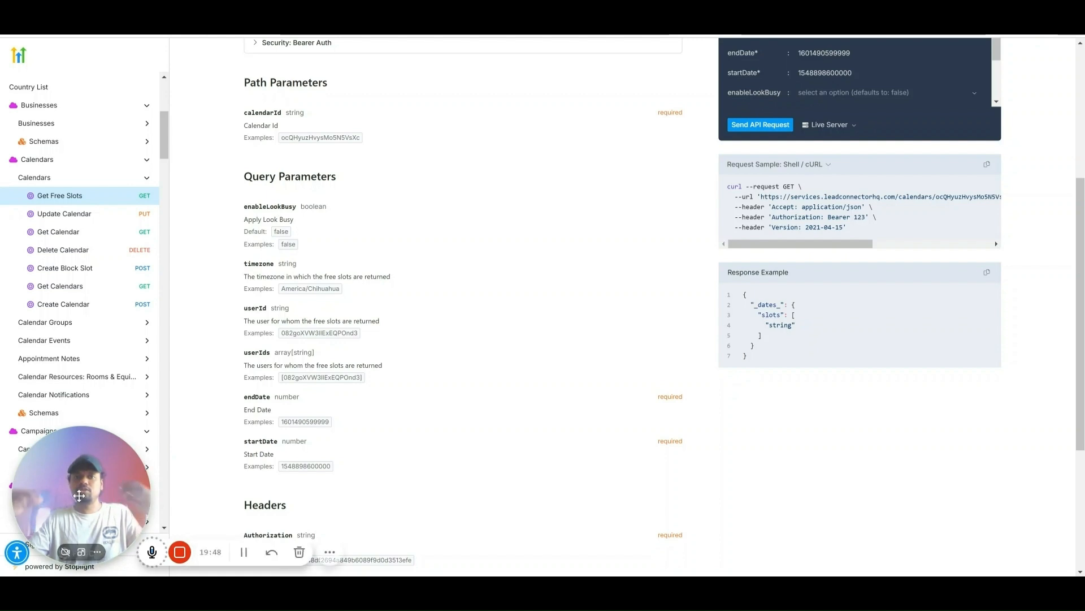
left_click_drag(239, 444, 284, 449)
left_click_drag(243, 396, 277, 398)
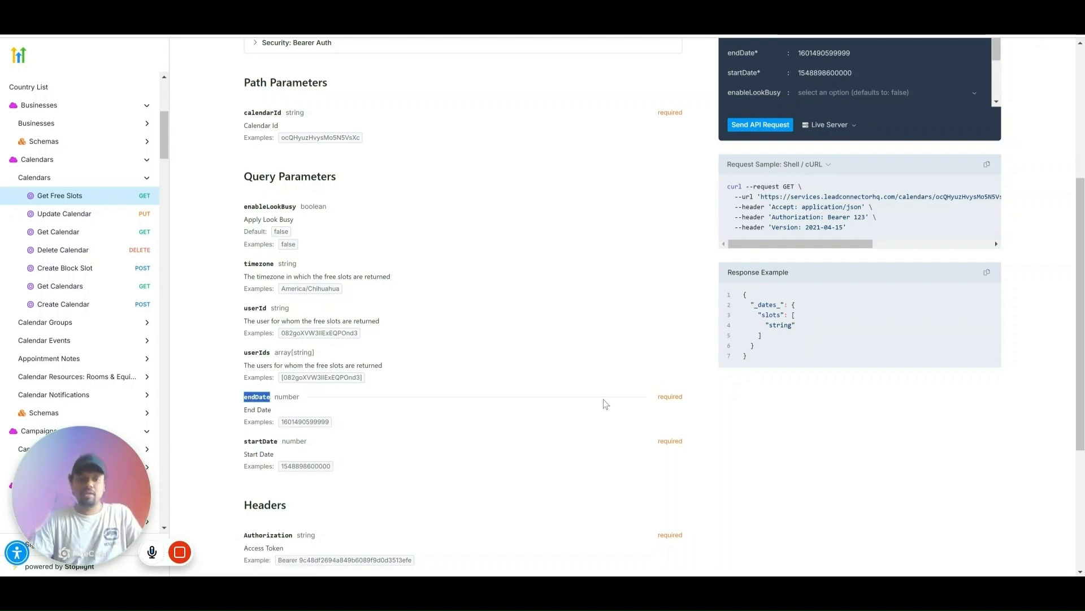
left_click_drag(661, 395, 695, 442)
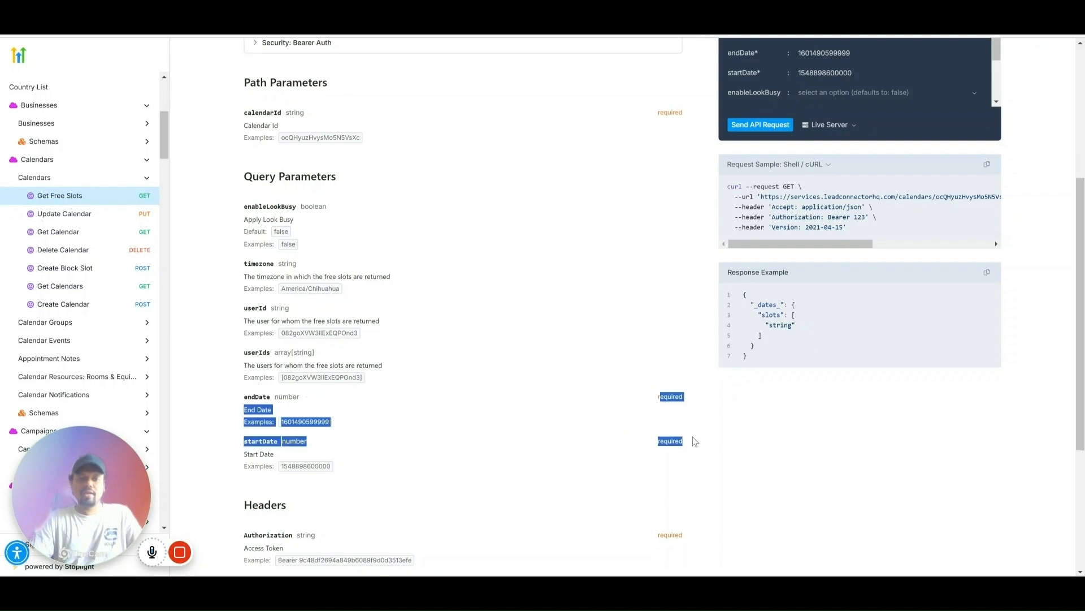
left_click(696, 441)
scroll(693, 440, "up", 1)
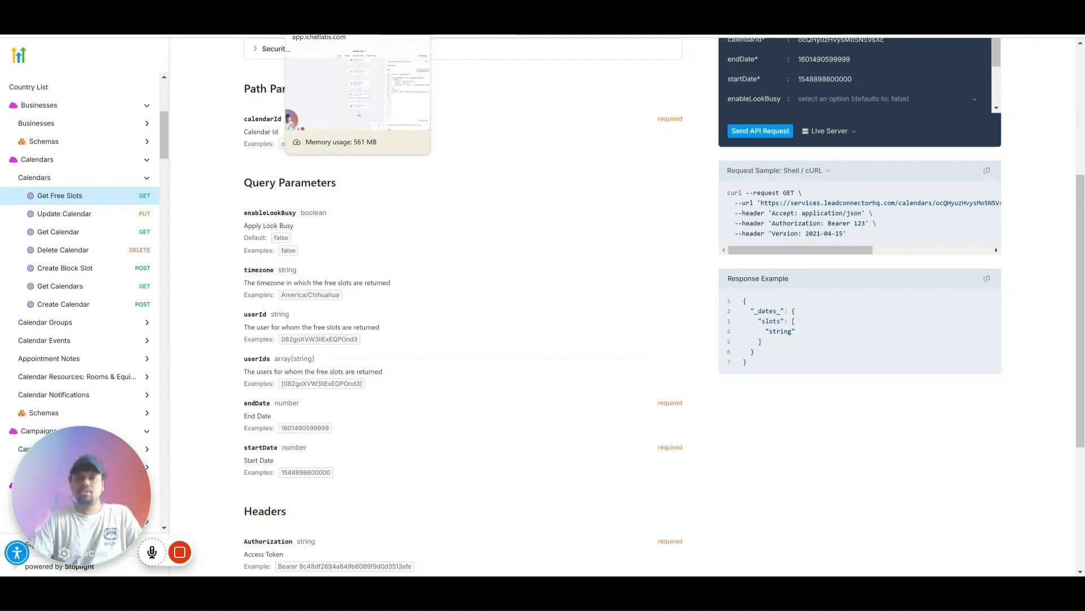
Switch back to the Available slots workflow and highlight the starttime and endtime custom values in the Custom Code action's url property
left_click(325, 35)
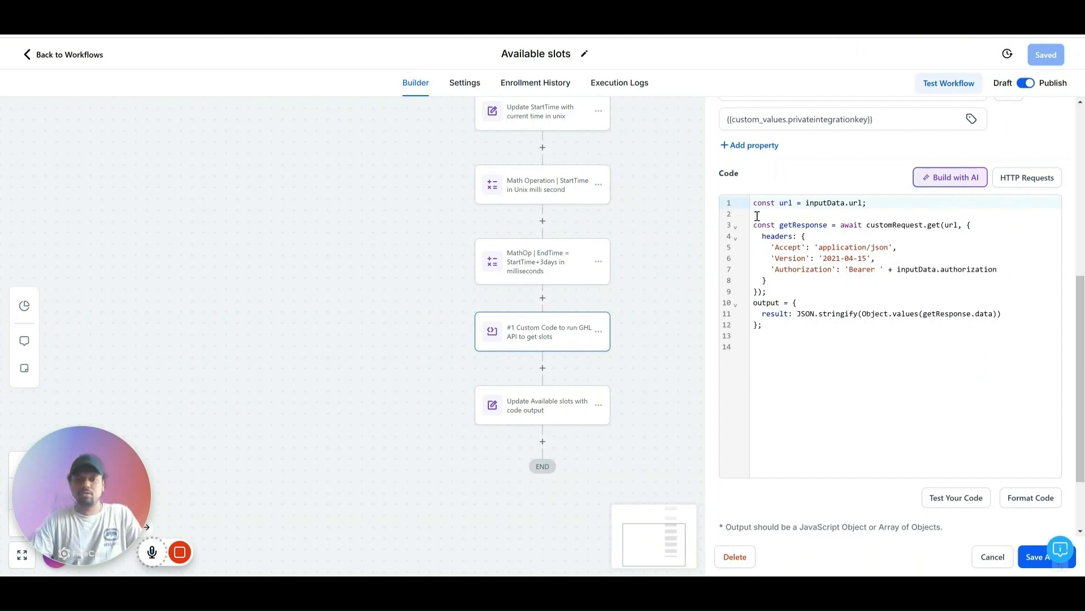
scroll(817, 291, "up", 2)
scroll(834, 185, "right", 4)
left_click_drag(833, 183, 819, 182)
left_click(848, 180)
scroll(820, 183, "right", 3)
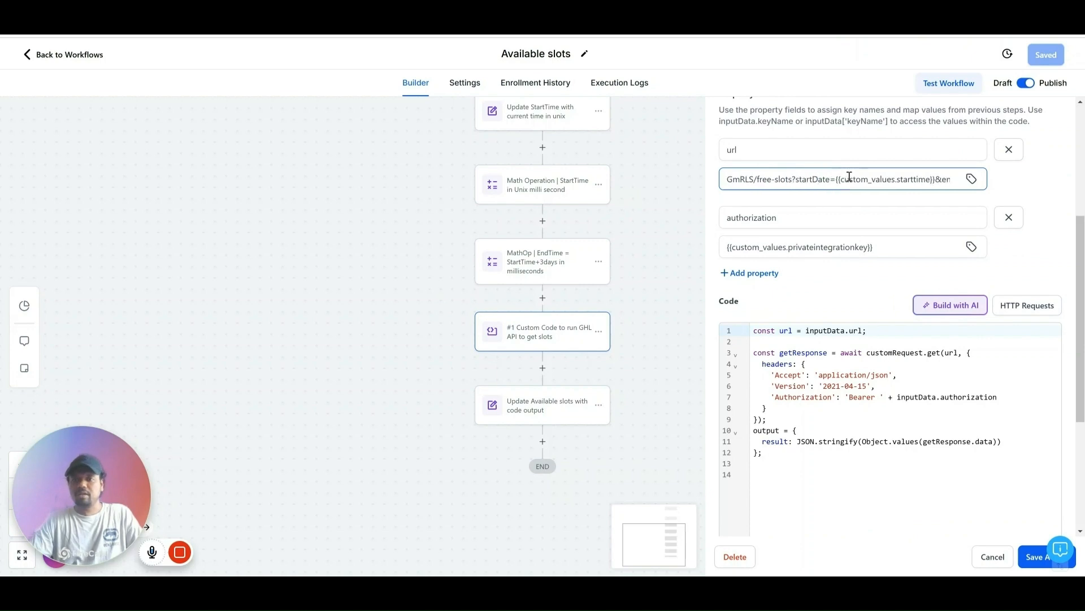
left_click_drag(812, 180, 954, 177)
scroll(908, 179, "right", 2)
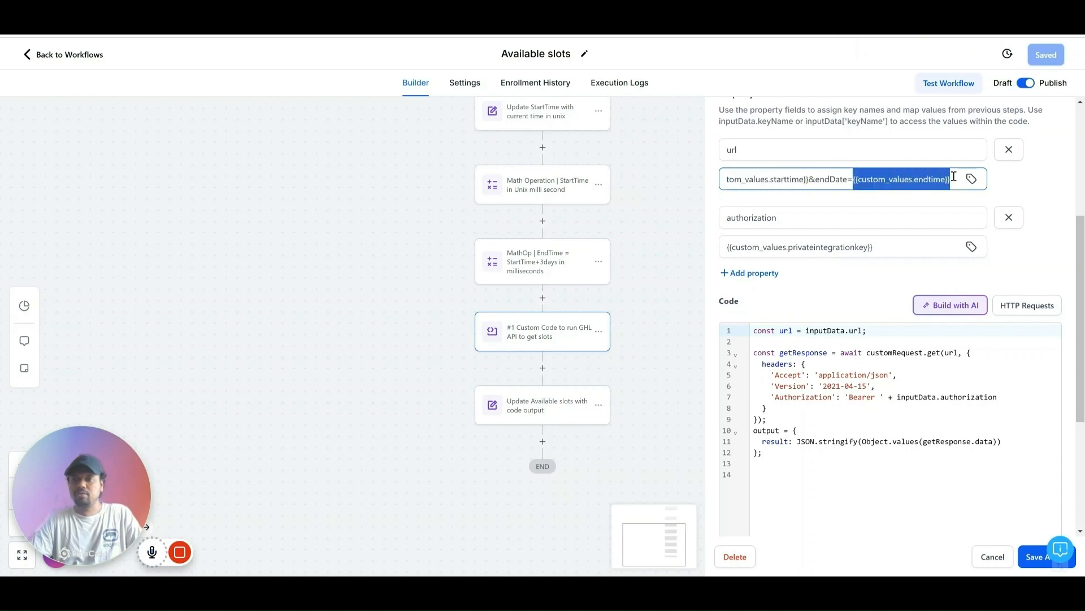
left_click(923, 180)
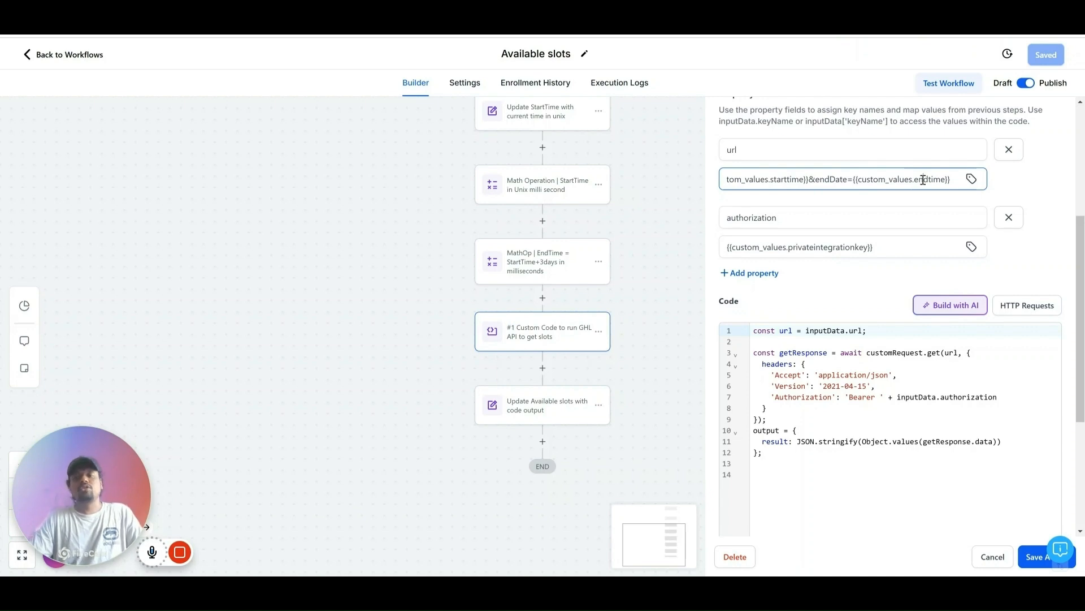
View the Update Available slots with code output action and return to the end of the Custom Code action's url property
left_click(607, 389)
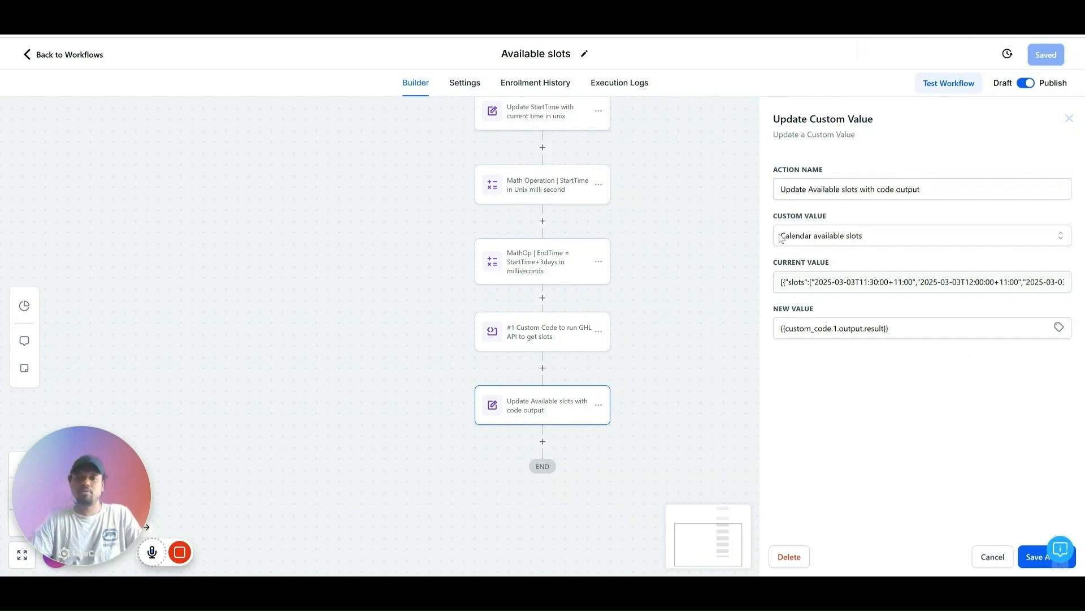
left_click(550, 331)
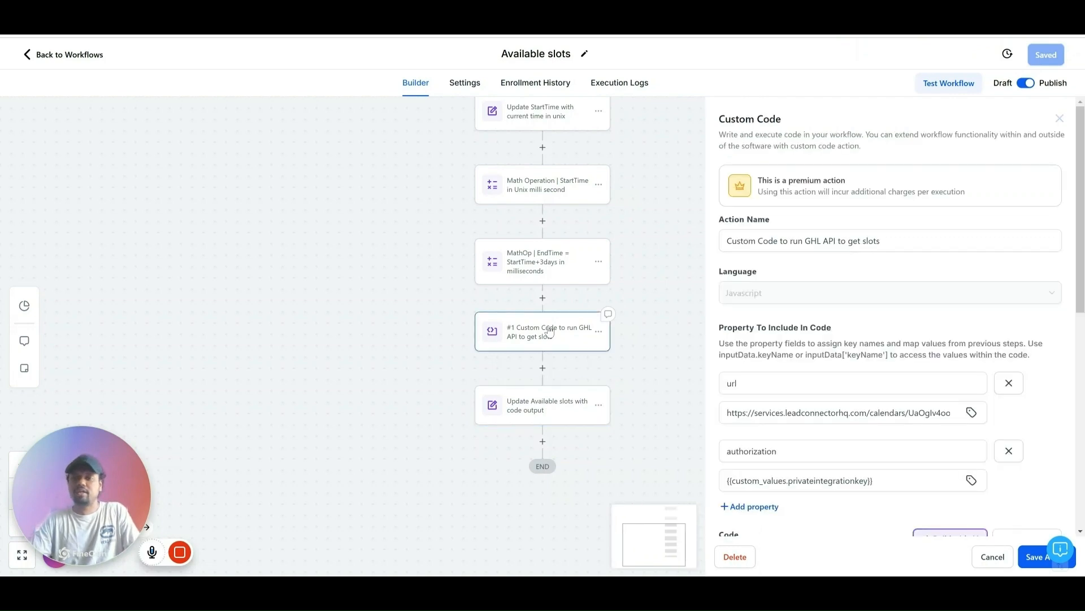
scroll(793, 316, "down", 3)
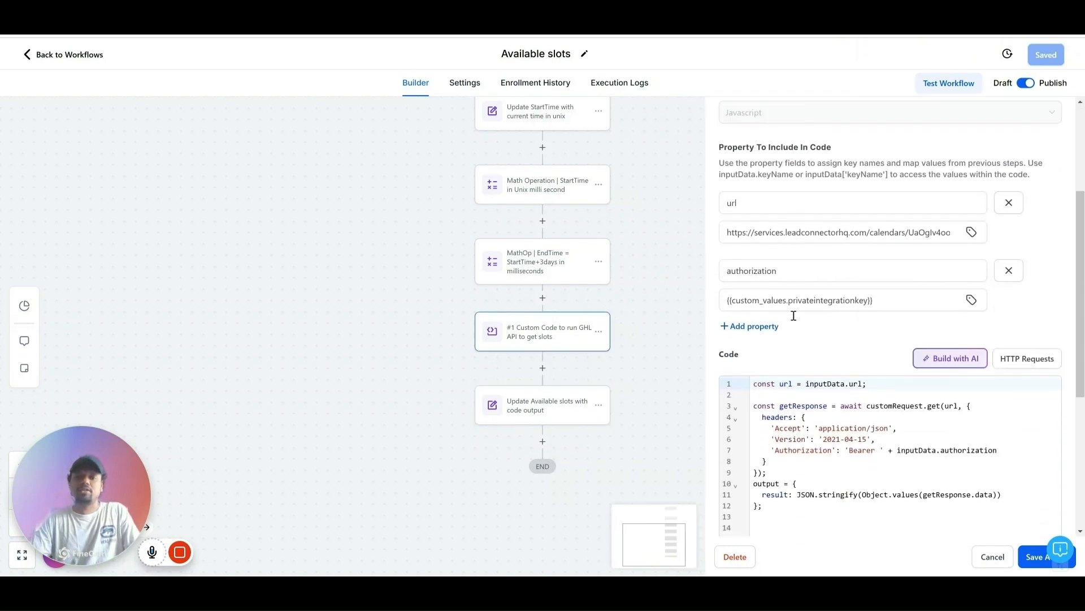
scroll(902, 209, "right", 6)
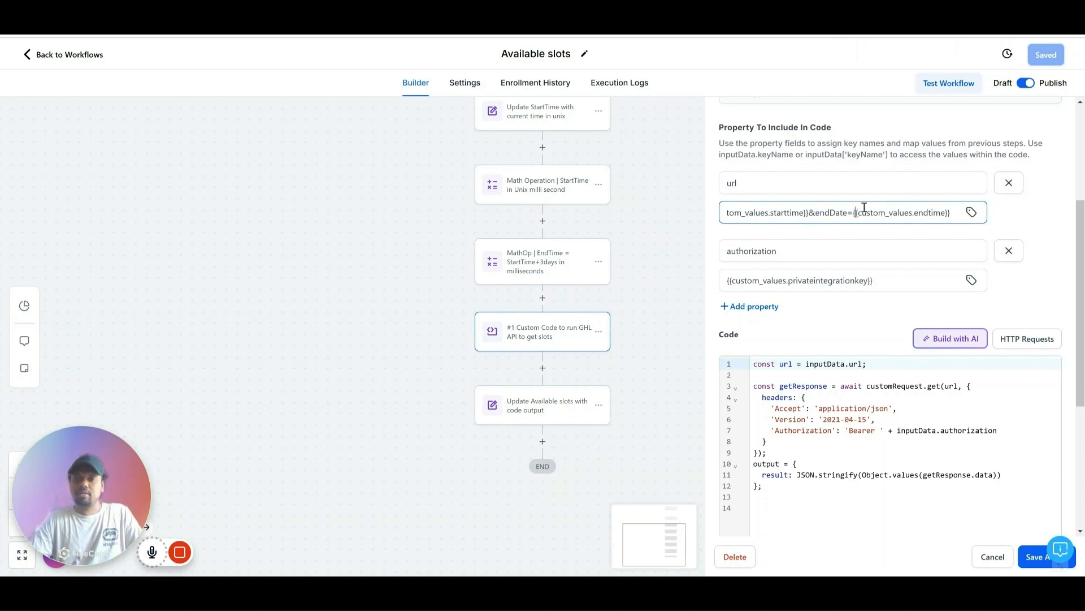
Remove the endtime custom value from the url property and highlight the starttime custom value after startDate
left_click_drag(855, 212, 953, 204)
key("BackSpace")
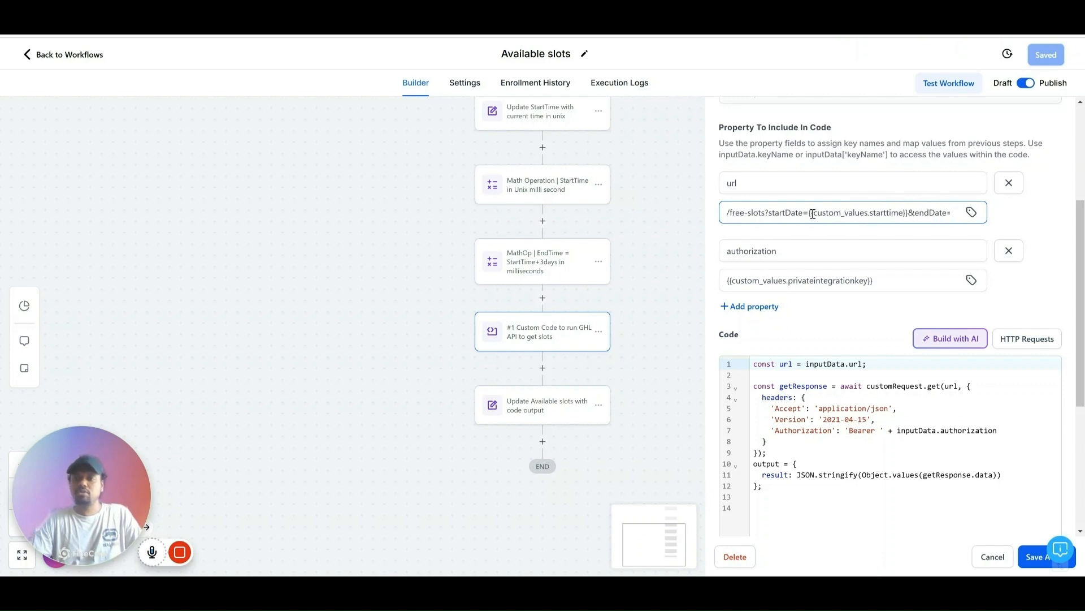
left_click_drag(810, 212, 897, 210)
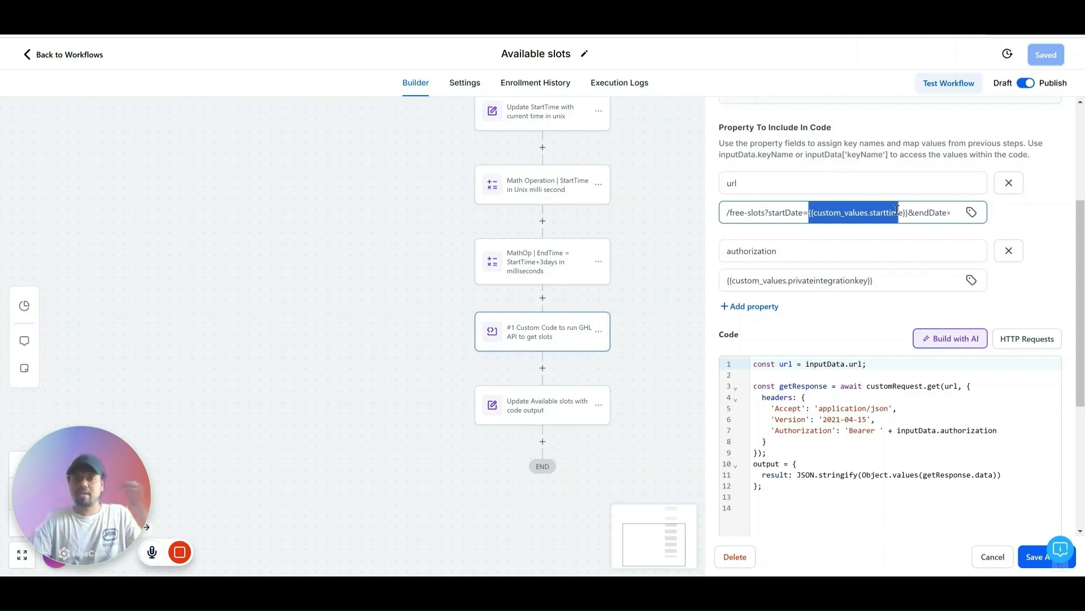
scroll(780, 219, "left", 4)
scroll(738, 219, "left", 1)
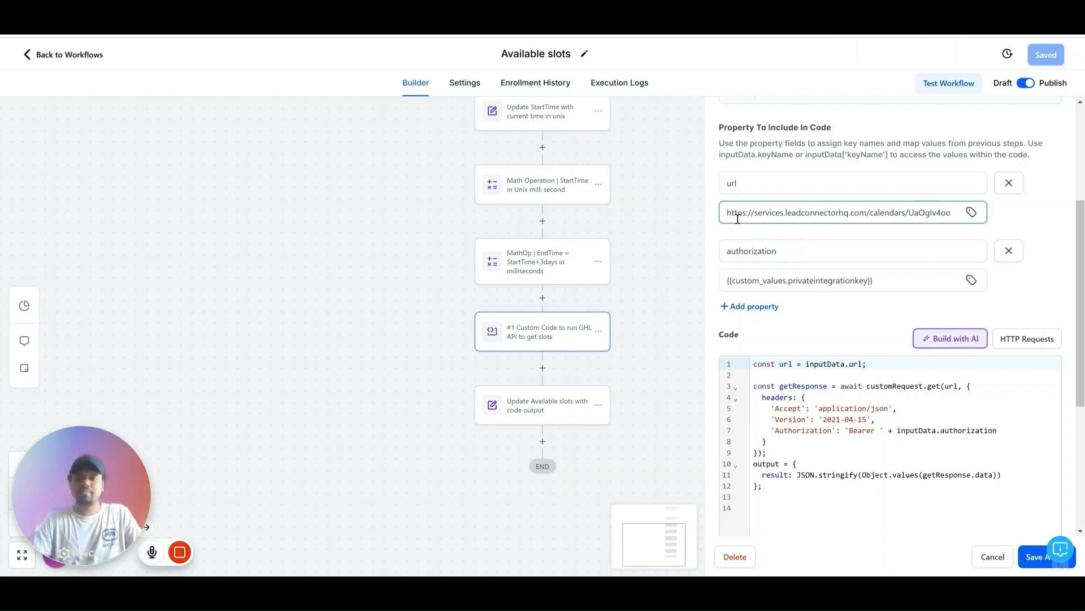
Open the Current Date Time in Unix action and highlight its Date/Time Formatter title
scroll(647, 245, "up", 1)
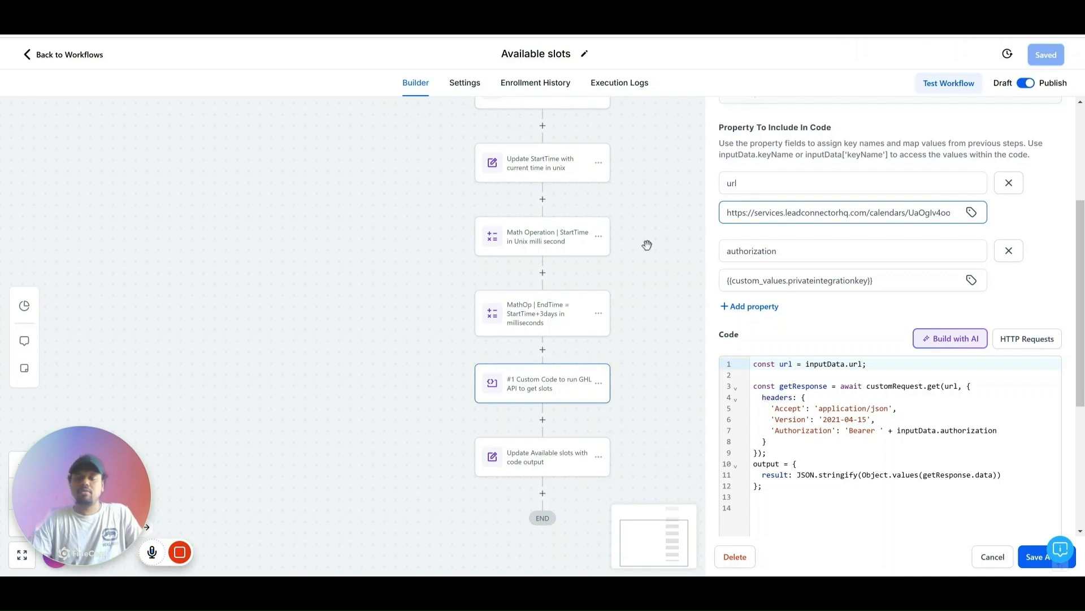
scroll(625, 243, "up", 2)
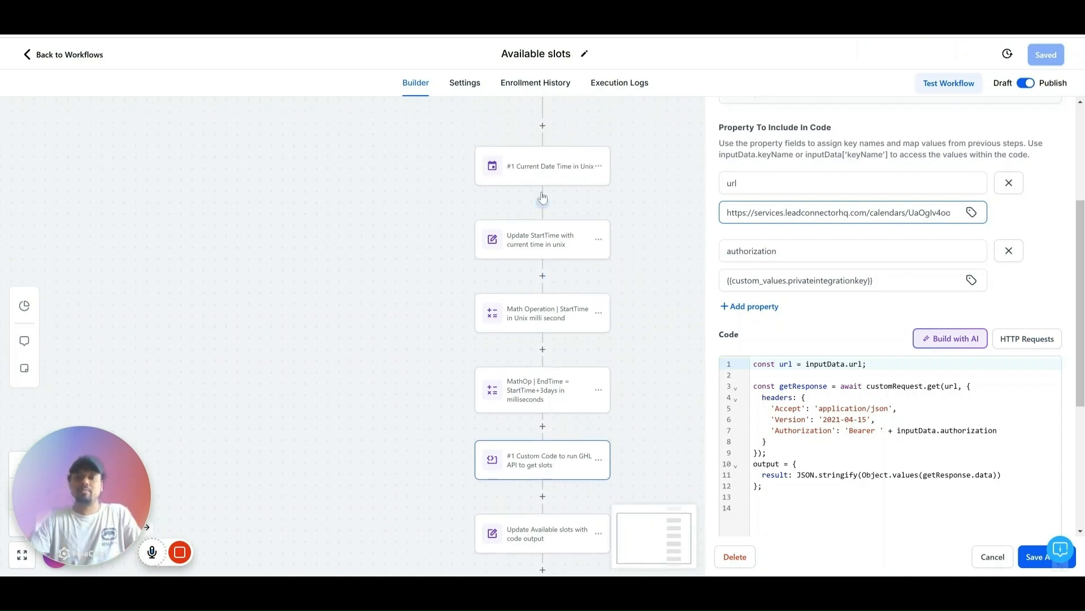
scroll(644, 323, "up", 1)
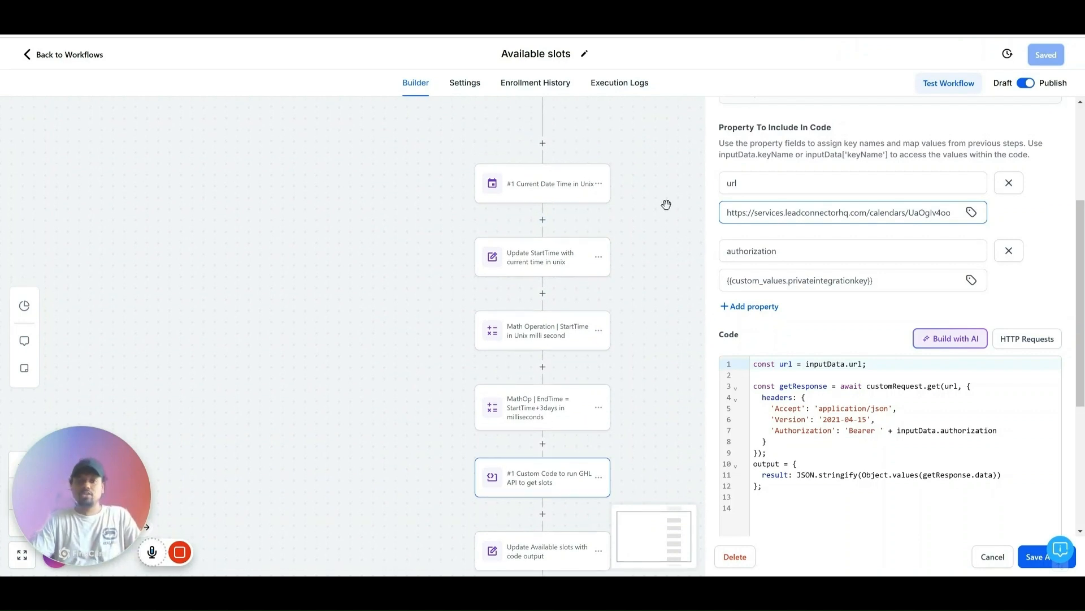
left_click(552, 182)
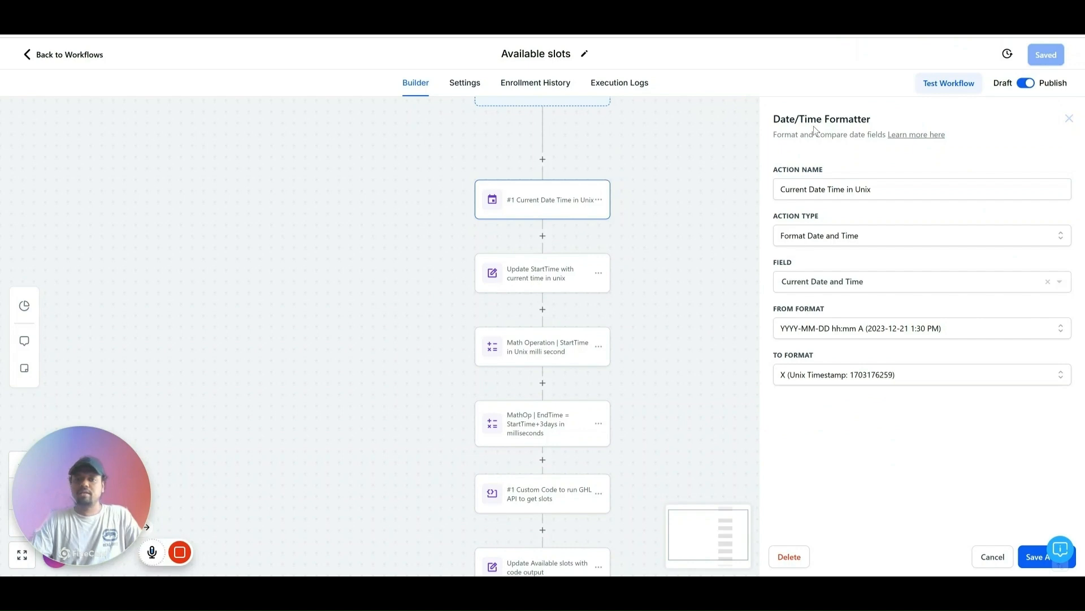
left_click_drag(770, 120, 854, 113)
left_click(880, 114)
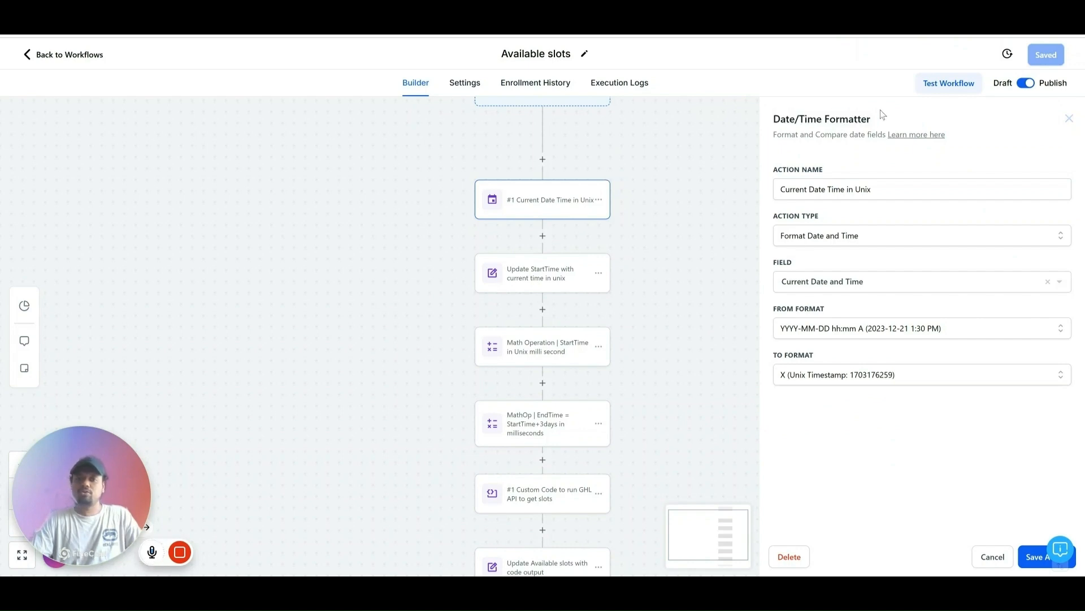
Insert a Date/Time Formatter action above Current Date Time in Unix, with Format Date as its action type
left_click(543, 161)
type("date")
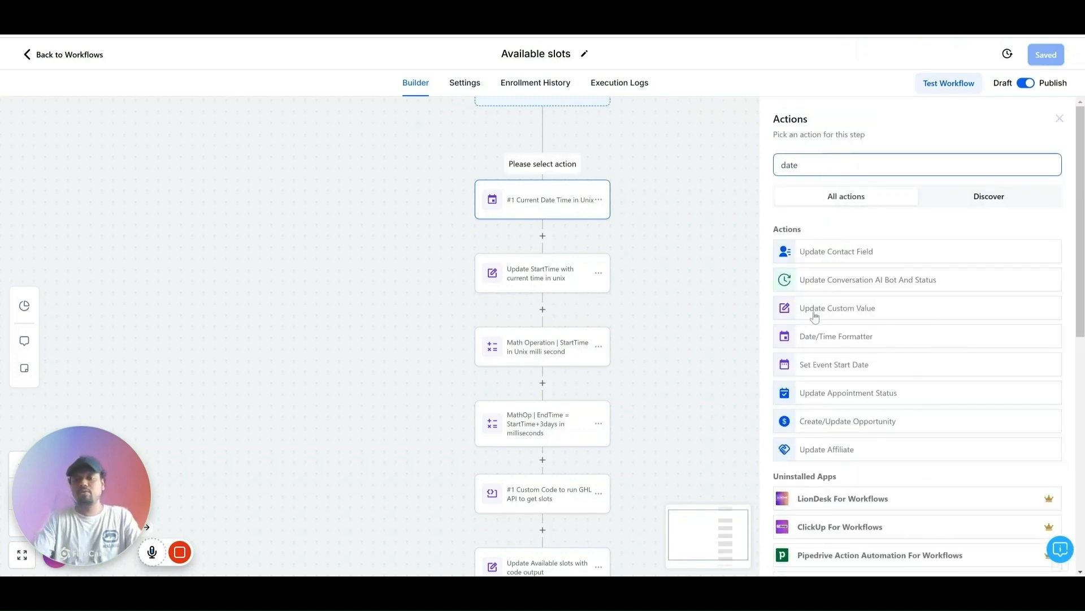
left_click(827, 339)
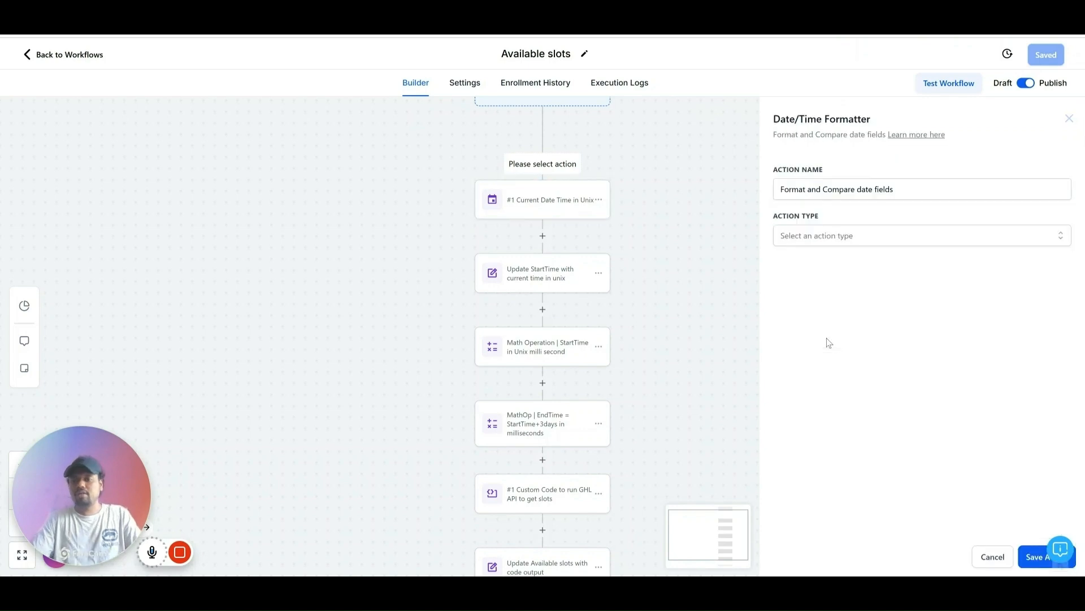
left_click(808, 242)
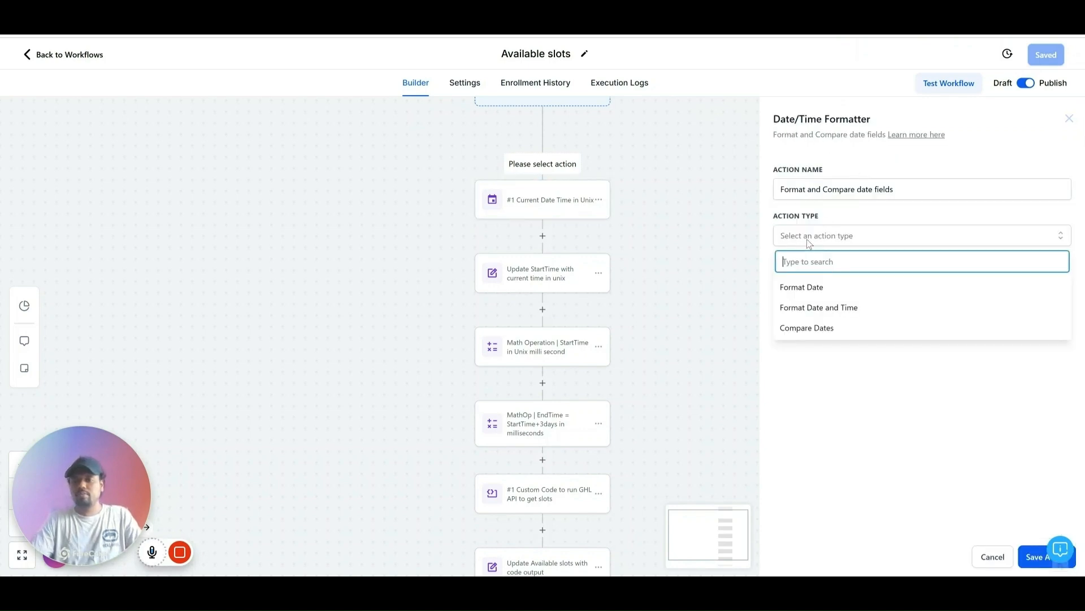
left_click(810, 291)
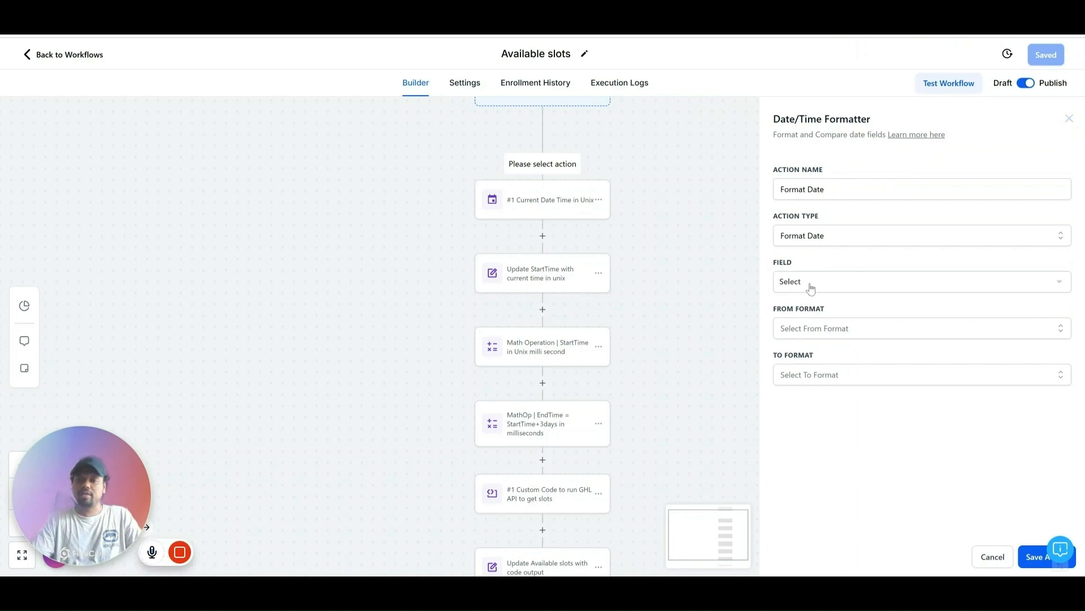
Set the new formatter's field to Current Date and its target format to X (Unix Timestamp)
left_click(810, 289)
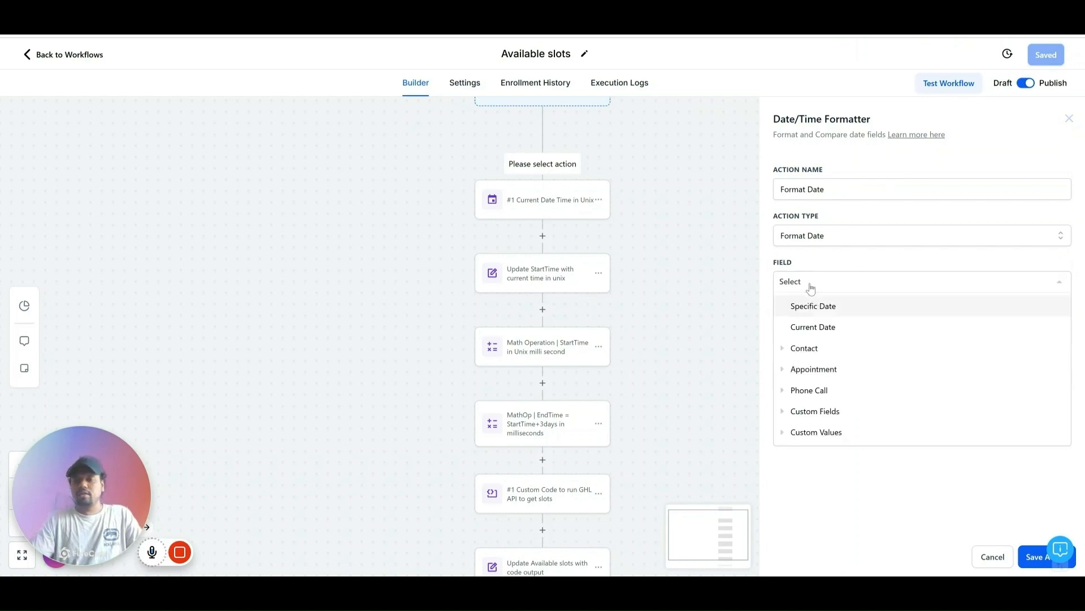
left_click(810, 325)
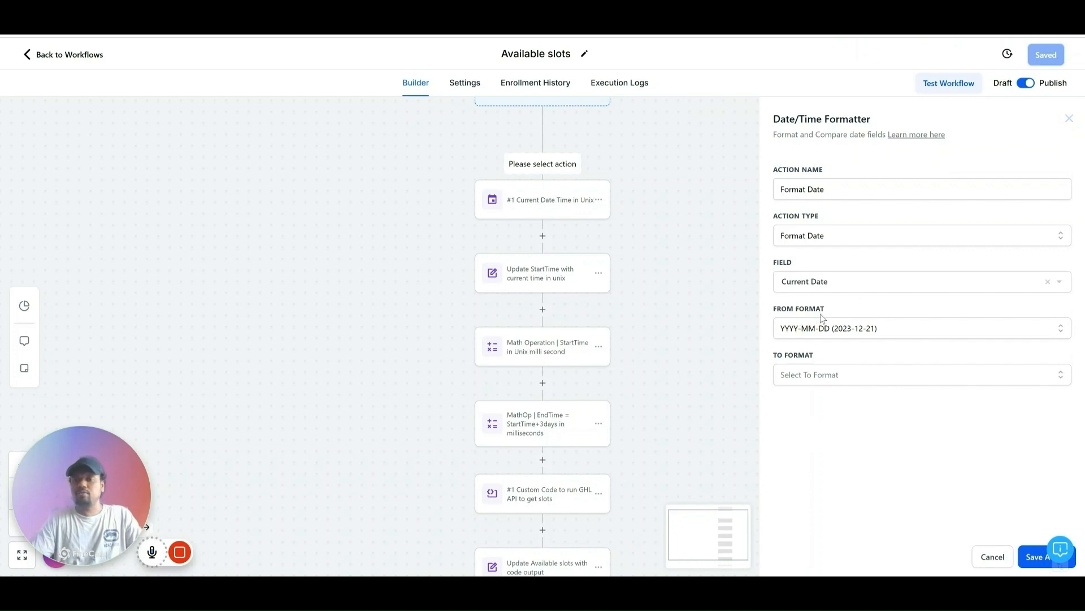
left_click(811, 375)
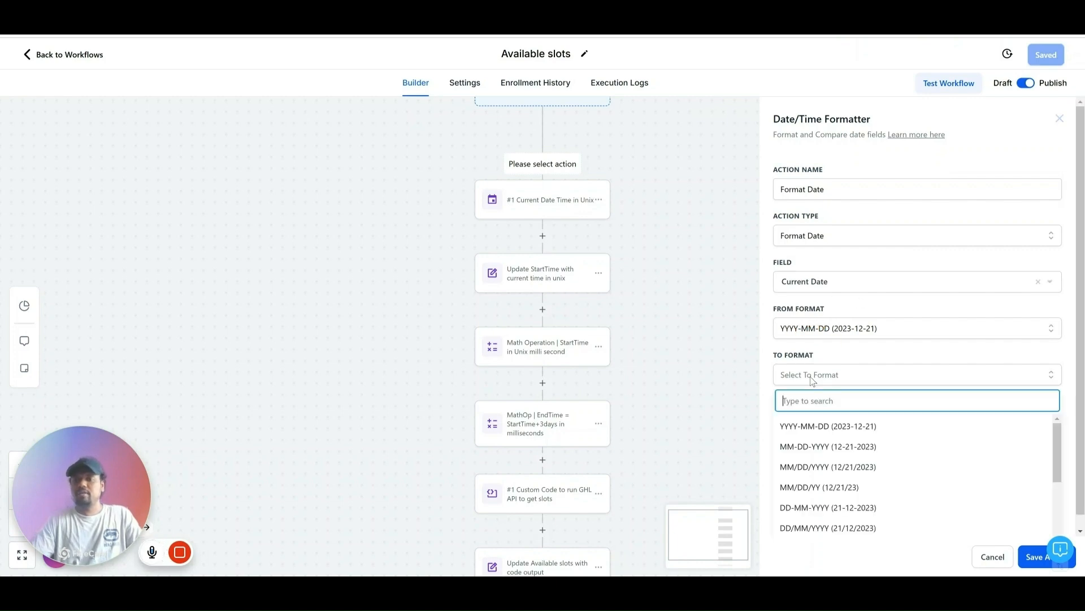
scroll(869, 465, "down", 1)
scroll(870, 465, "down", 4)
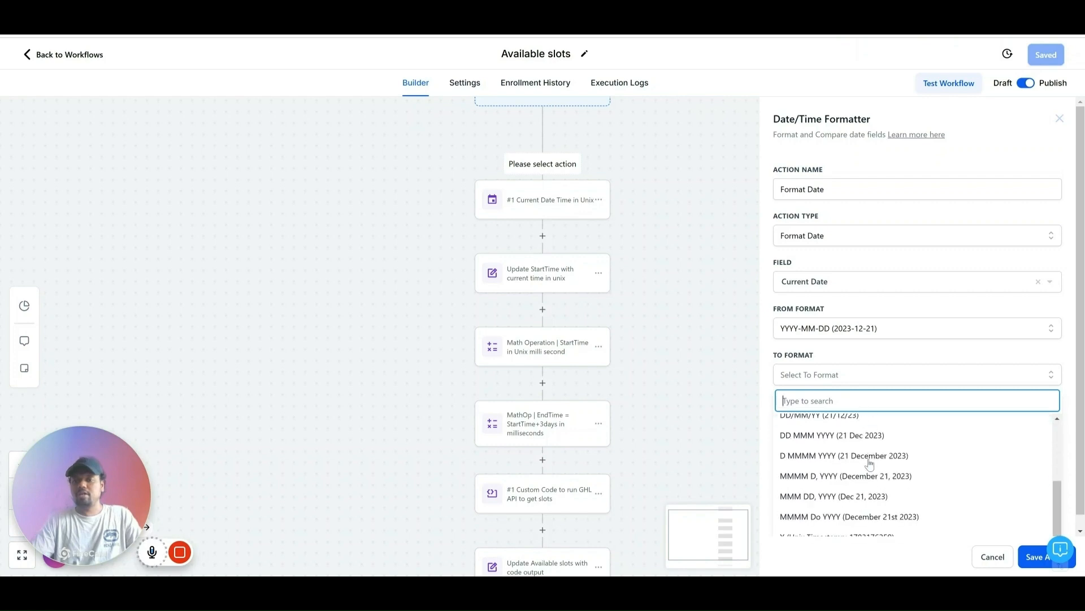
left_click(847, 526)
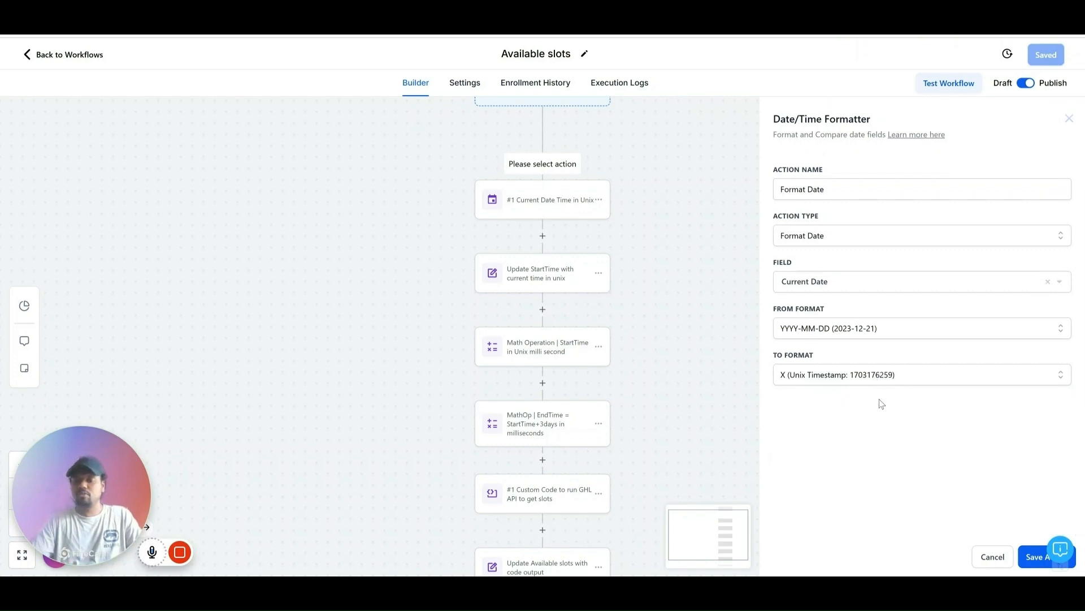
Switch to the API documentation, highlight the startDate example value, and return to the workflow
key("ctrl+Tab")
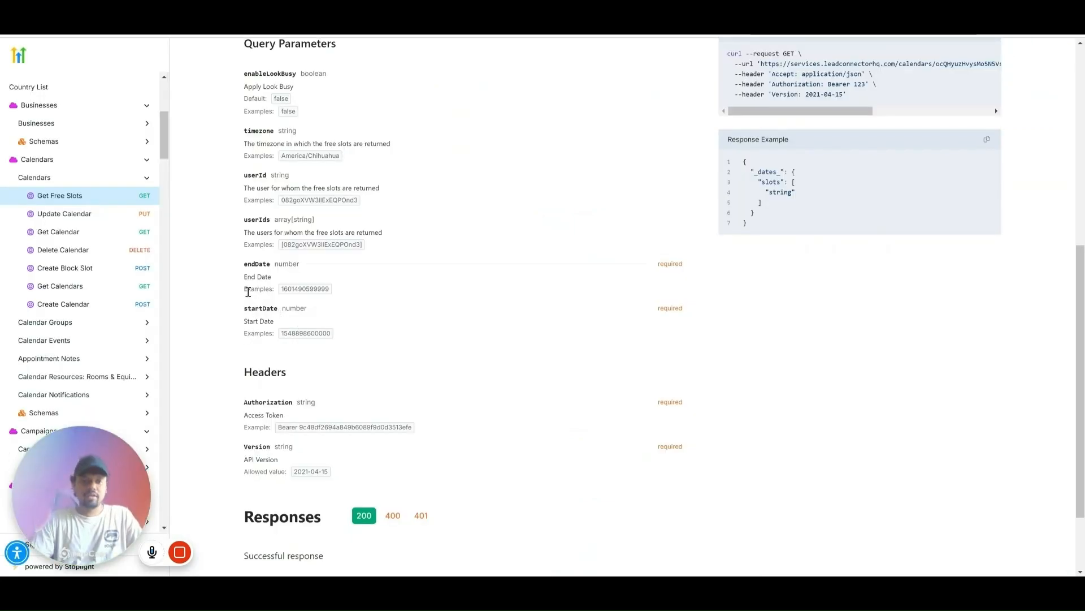
left_click_drag(281, 334, 331, 334)
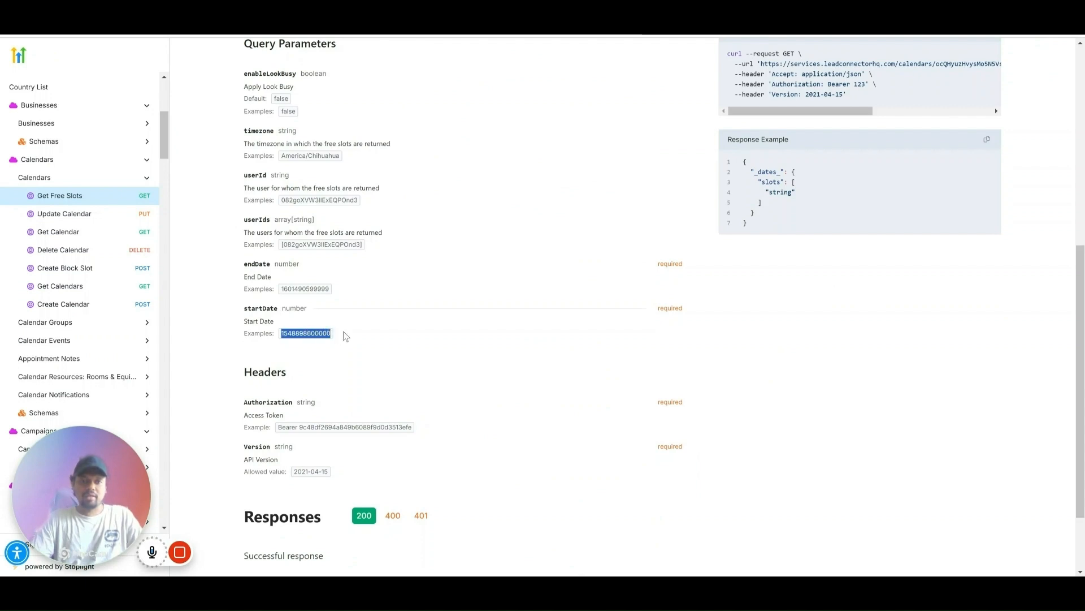
left_click(346, 336)
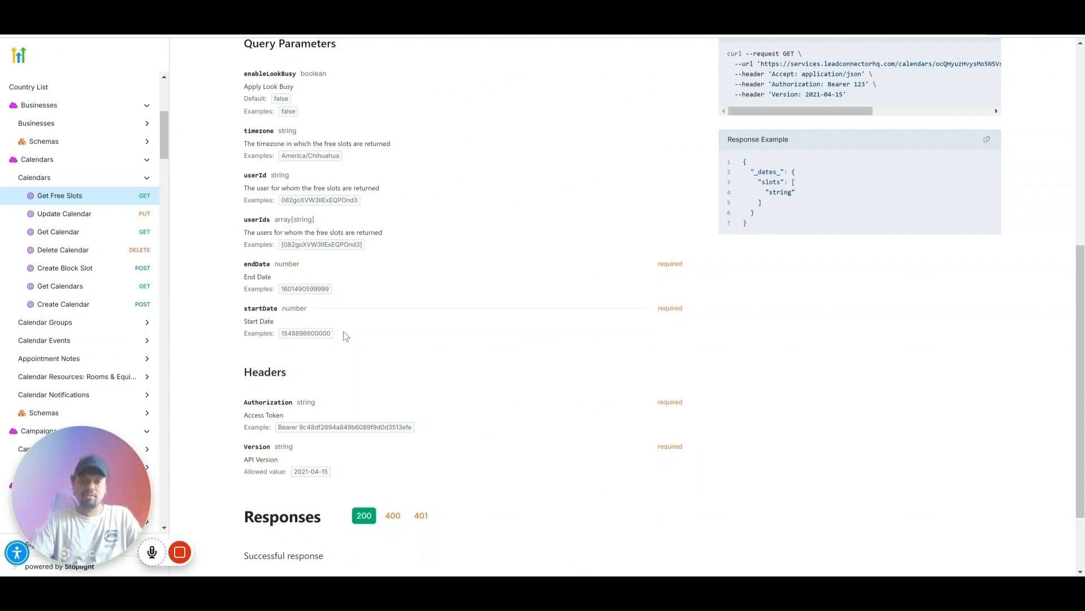
left_click(264, 11)
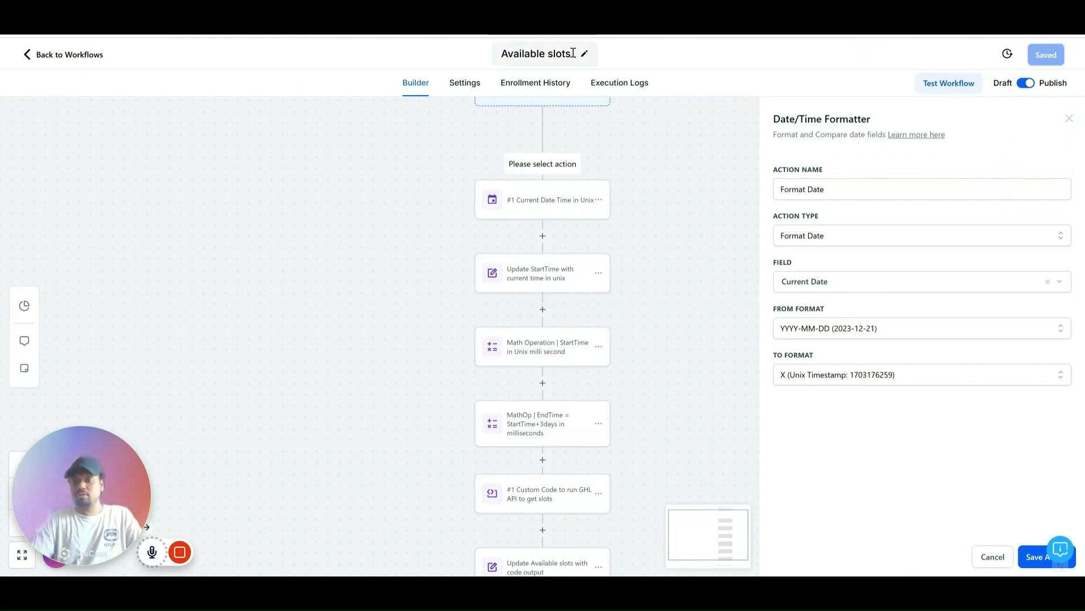
Discard the new Format Date action without saving it
key("ctrl+Tab")
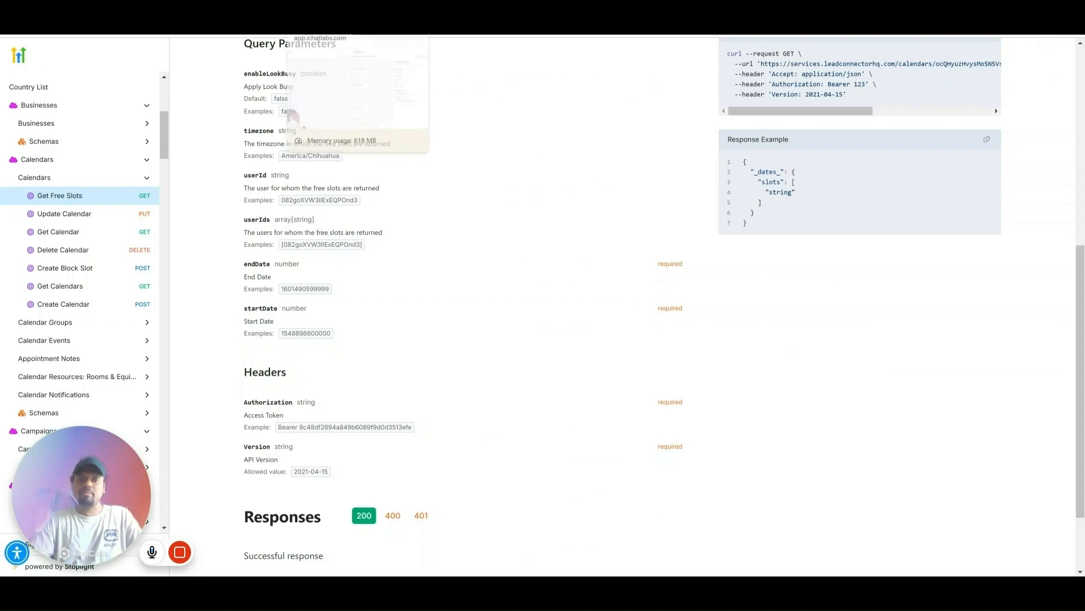
left_click(339, 35)
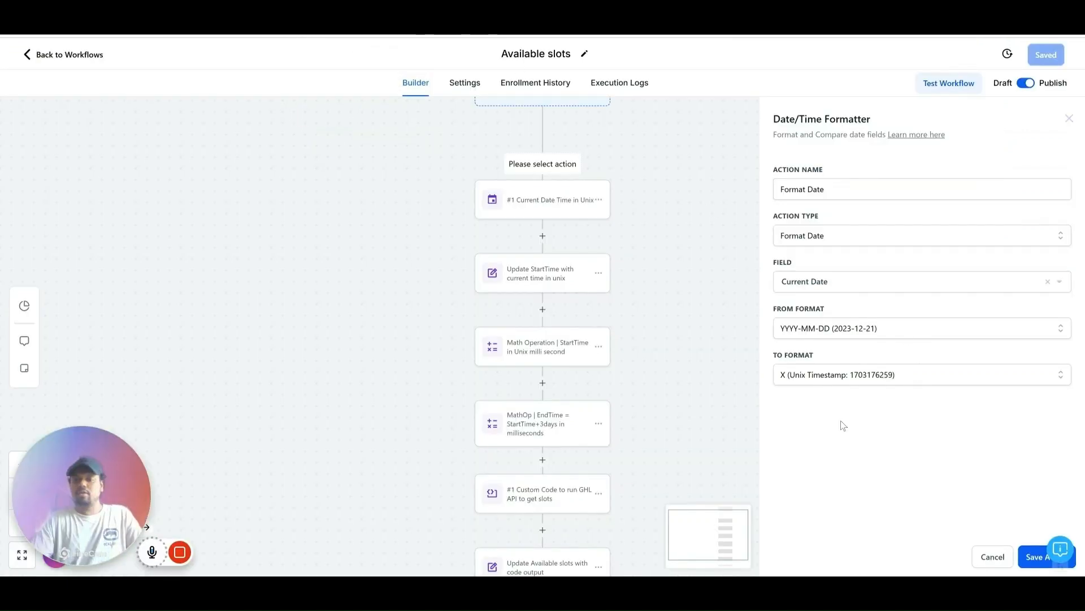
left_click(992, 557)
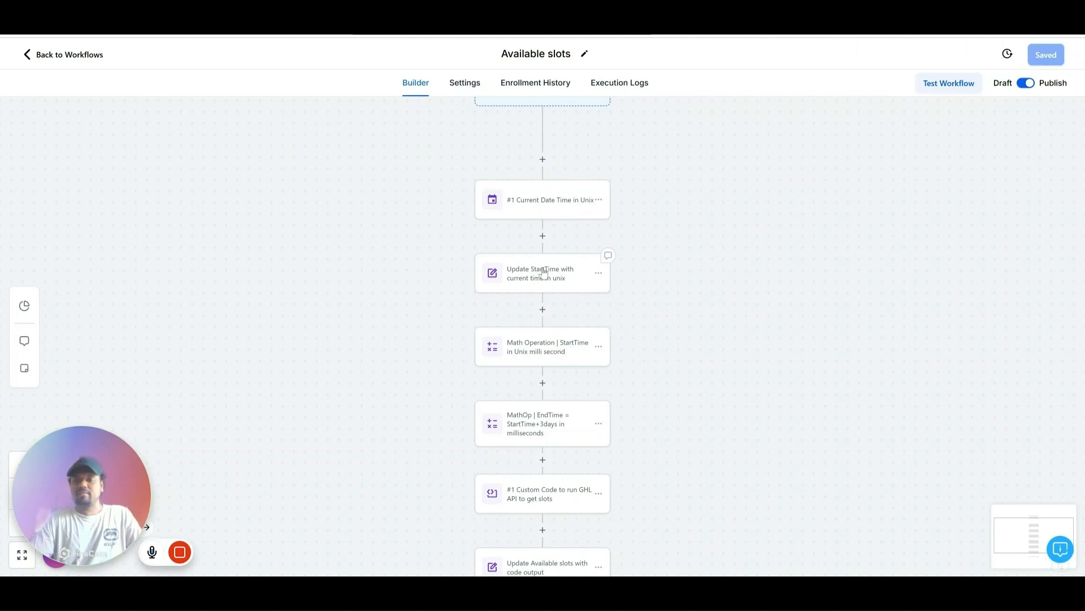
Review the settings of the Current Date Time in Unix, Update StartTime and StartTime in Unix milli second actions
left_click(555, 205)
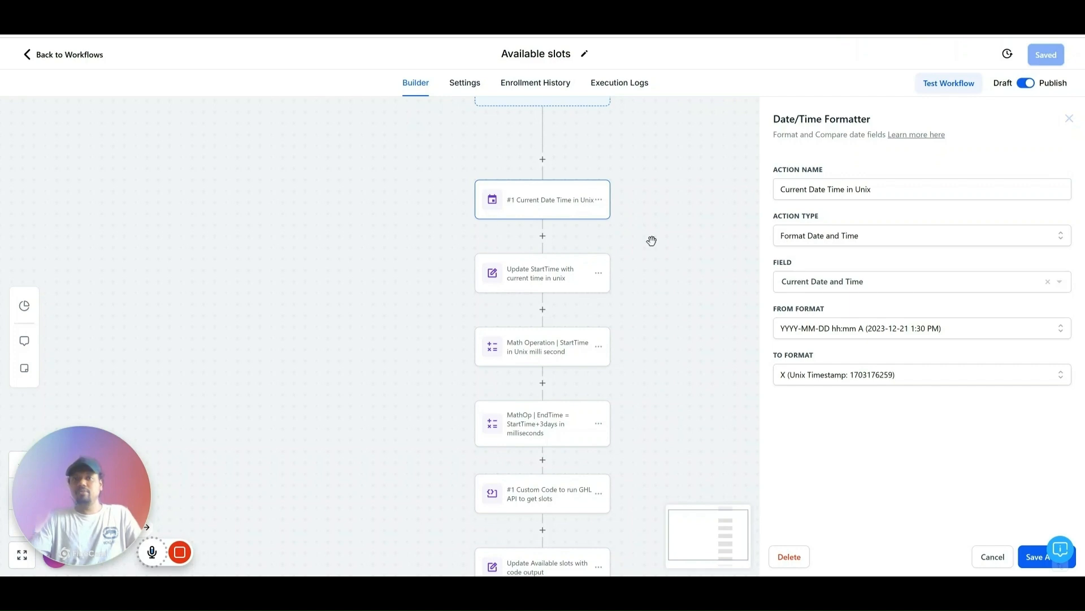
left_click(585, 260)
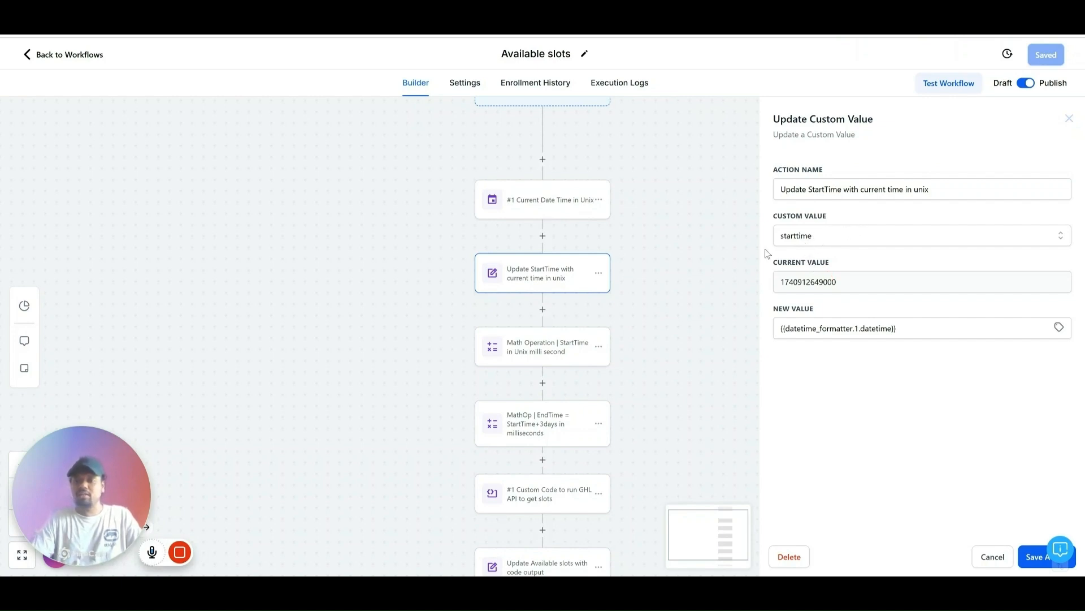
left_click(543, 346)
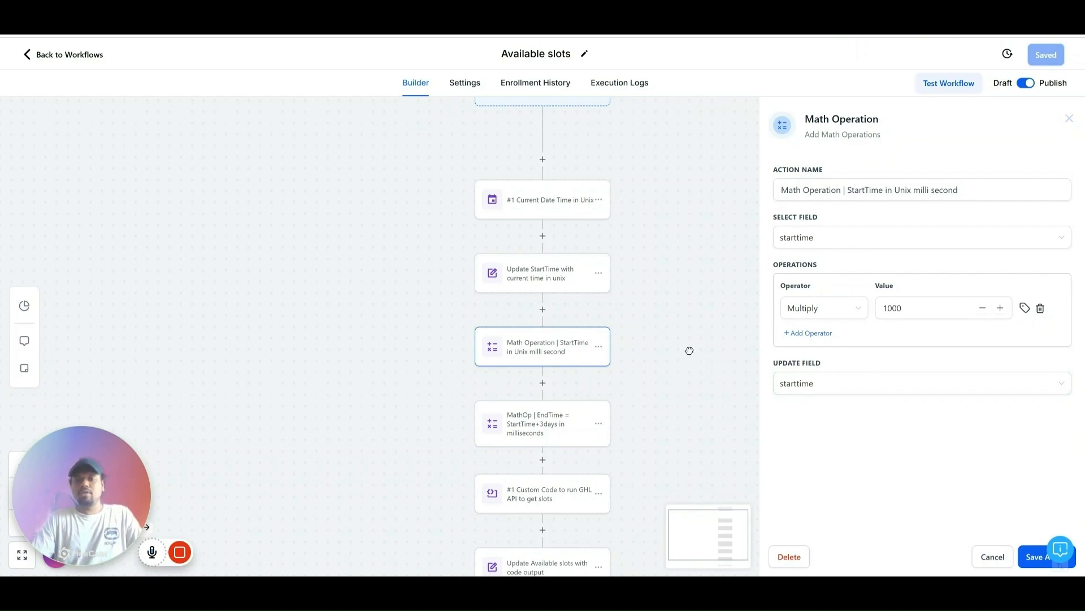
Review the EndTime math operation, highlight the value it adds to starttime, and close its settings without saving
scroll(690, 350, "down", 3)
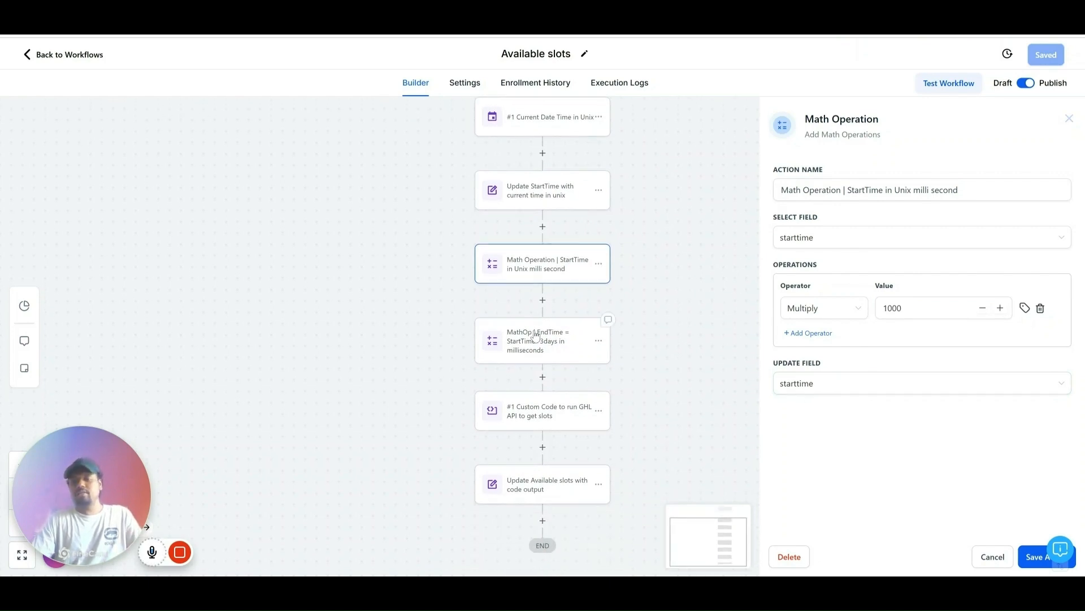
left_click(536, 335)
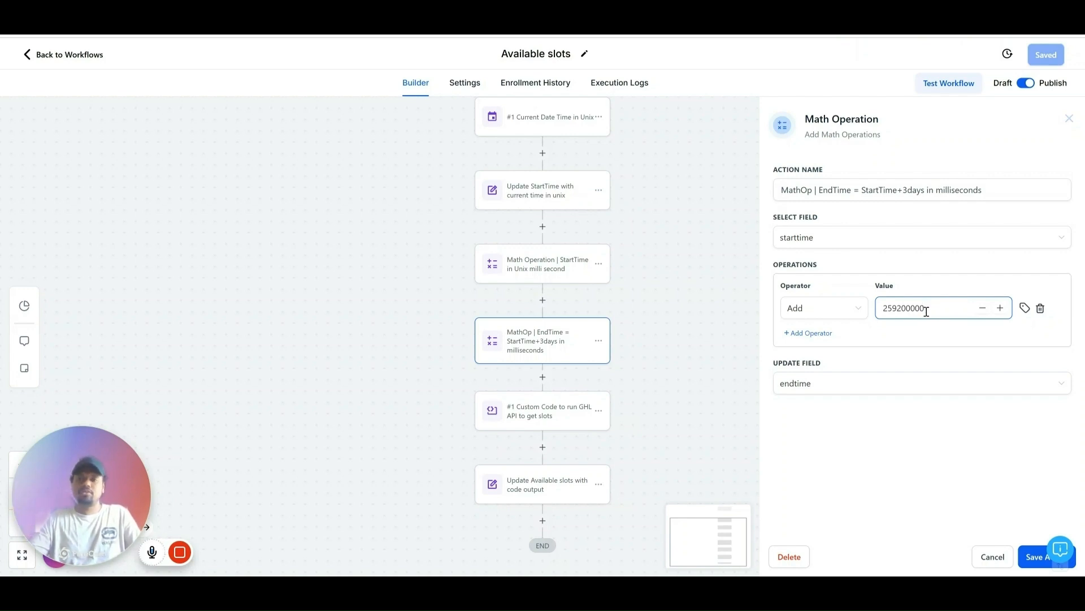
left_click_drag(927, 311, 871, 316)
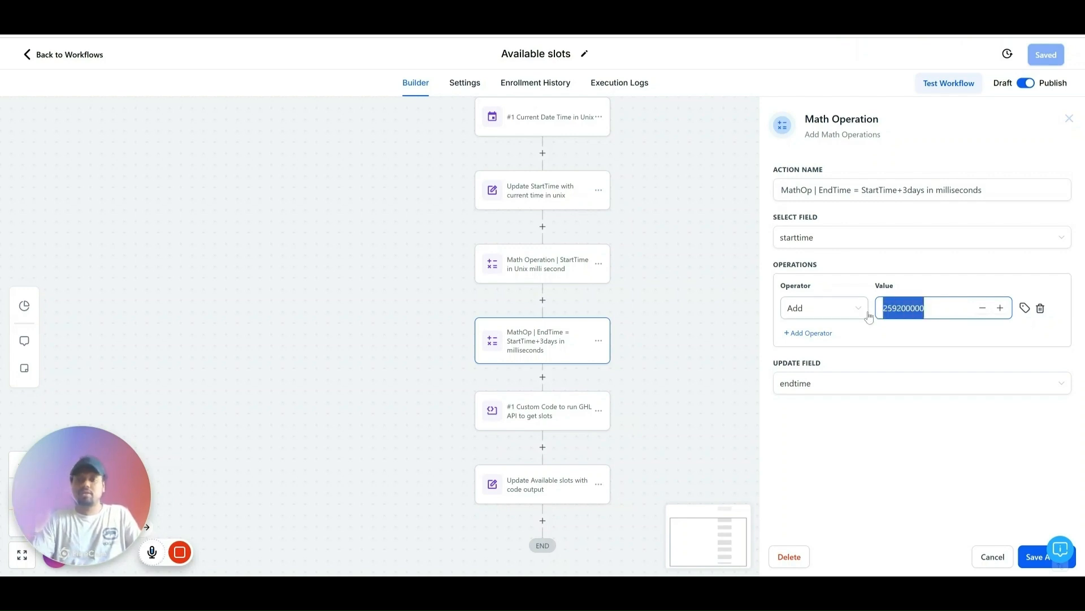
left_click(892, 331)
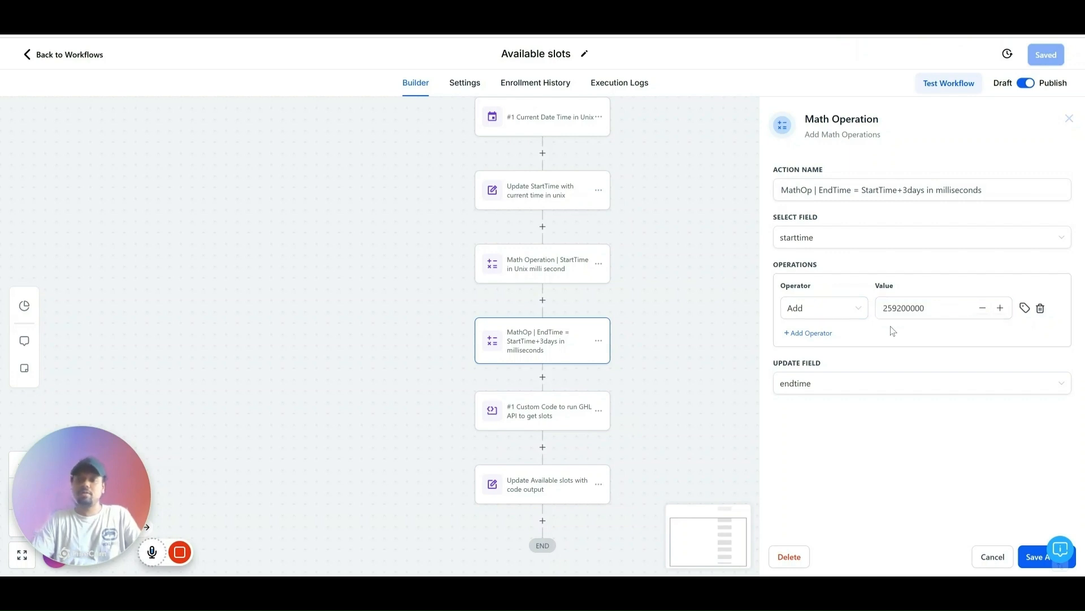
left_click(921, 310)
double_click(929, 310)
mouse_move(929, 310)
left_mouse_down()
mouse_move(895, 311)
mouse_move(916, 311)
left_mouse_up()
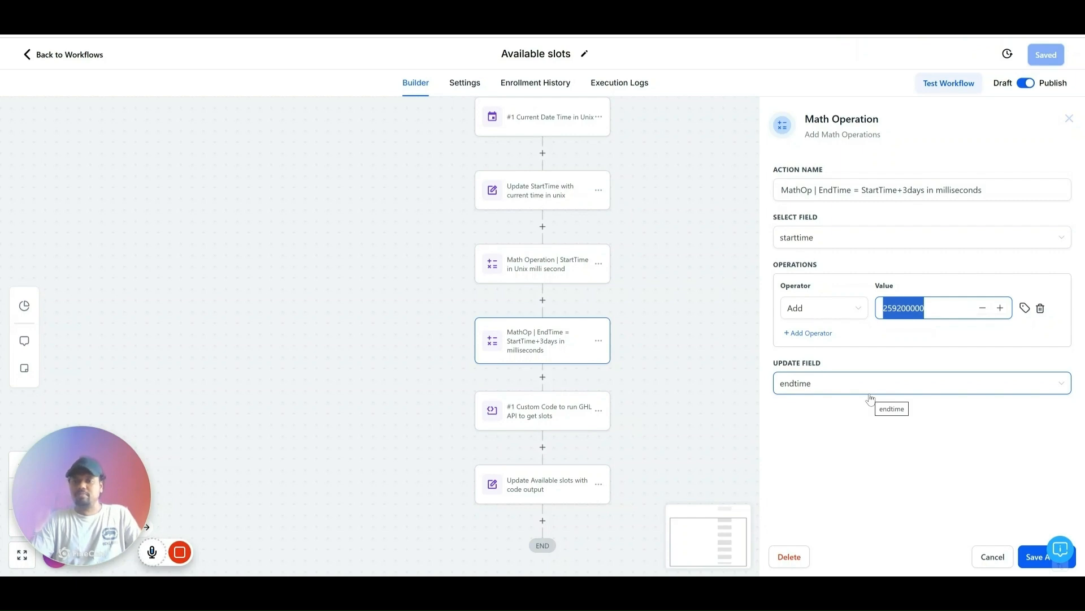
left_click(991, 556)
Open the custom code action that gets slots and highlight the starttime and endtime custom values in its url property
scroll(713, 339, "down", 3)
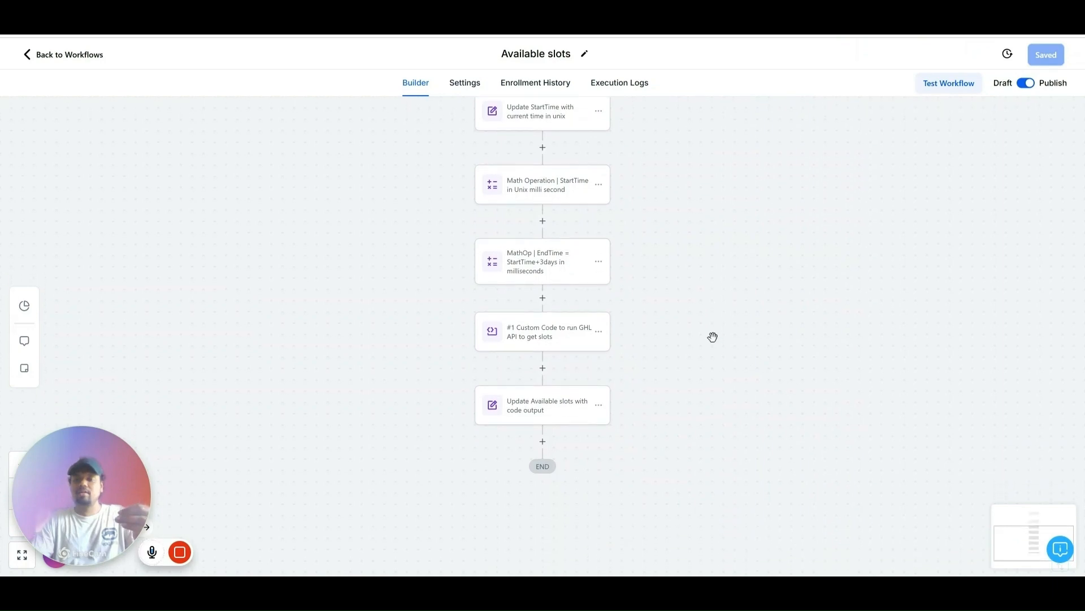
left_click(534, 326)
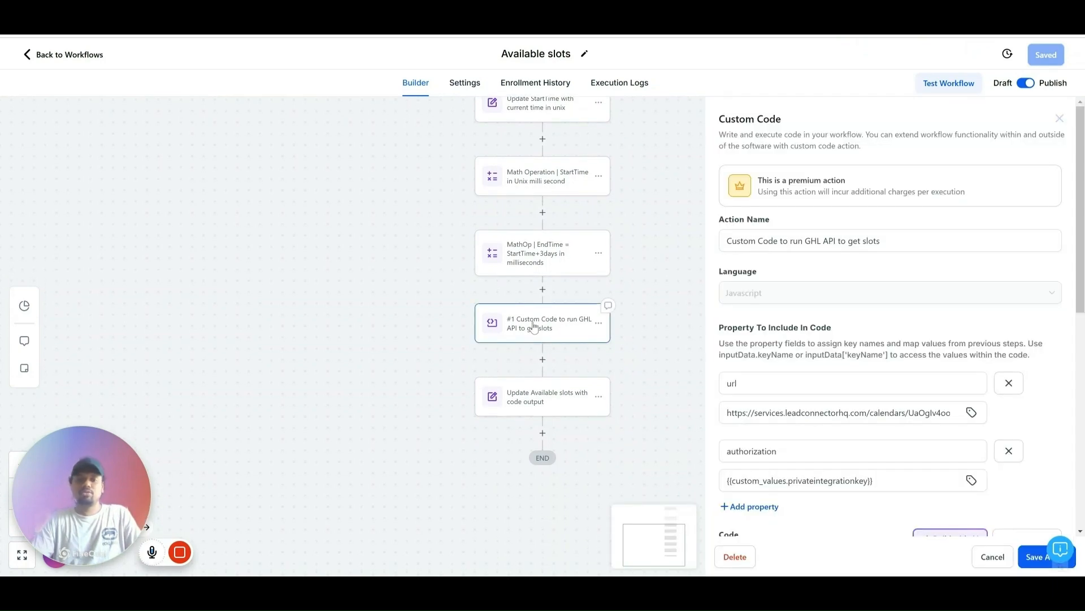
scroll(760, 321, "down", 2)
left_click(740, 238)
scroll(822, 268, "right", 5)
scroll(822, 268, "right", 3)
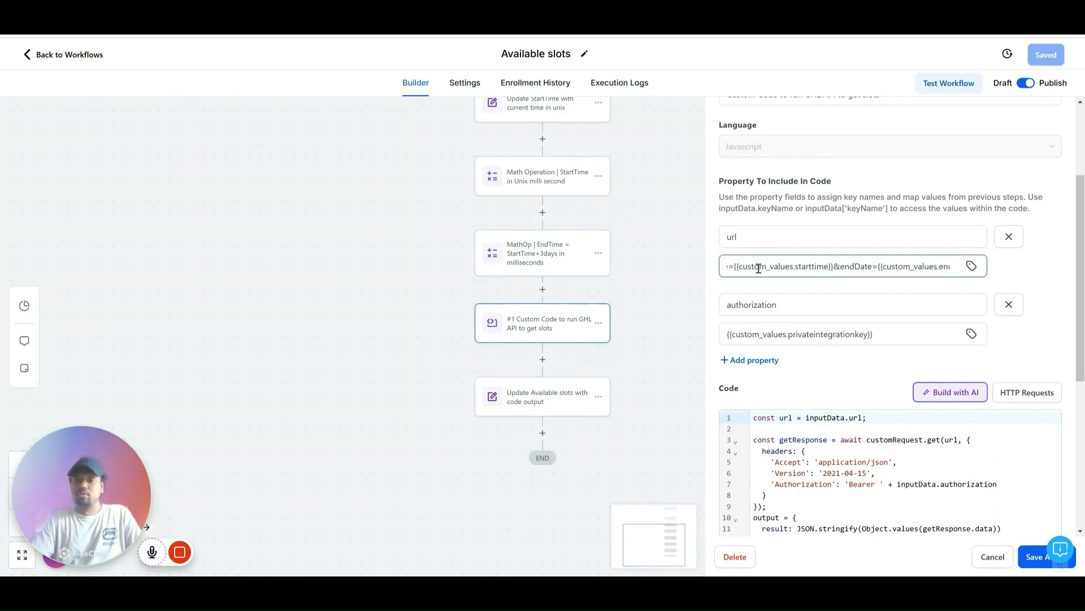
left_click_drag(736, 266, 830, 263)
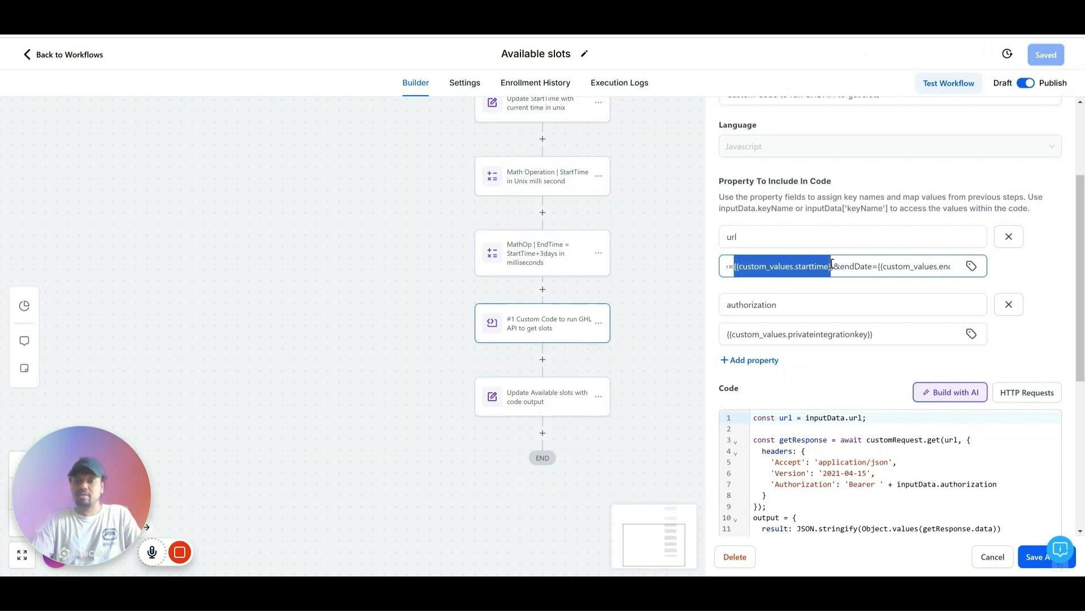
scroll(865, 265, "right", 2)
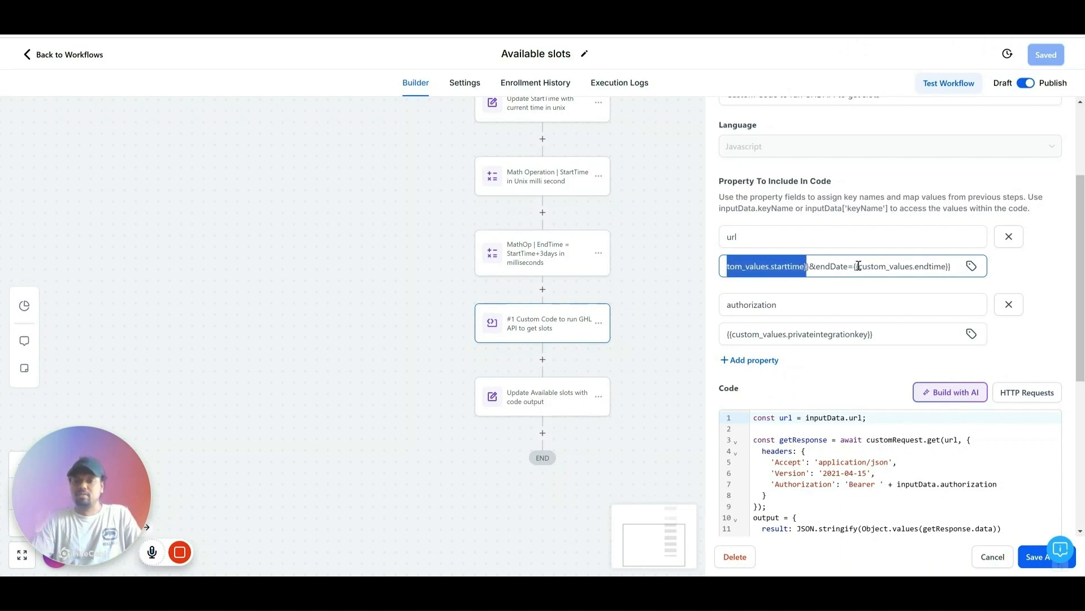
left_click_drag(854, 266, 958, 267)
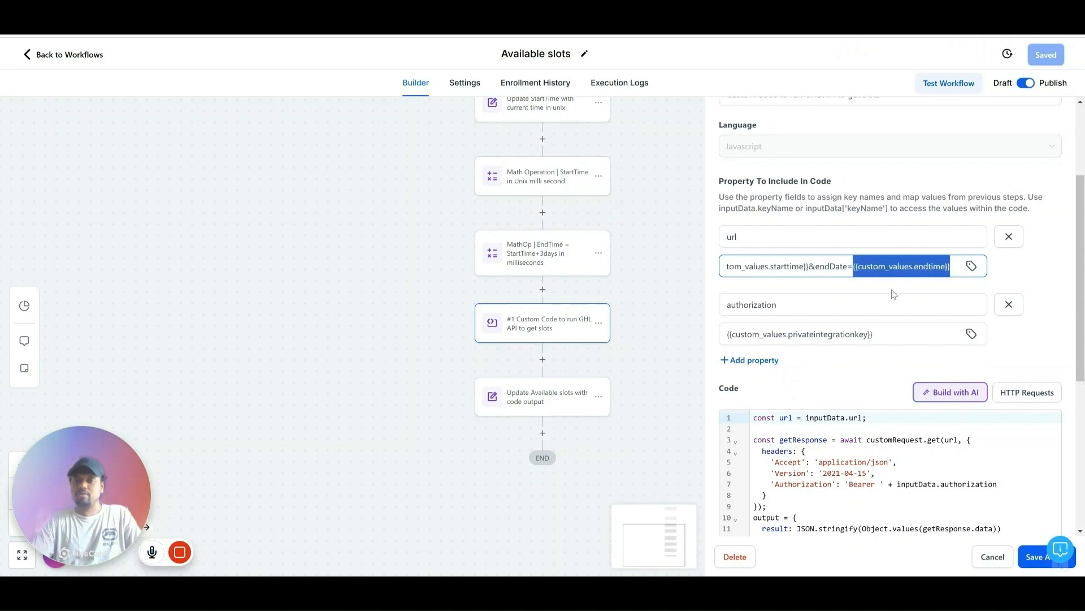
Examine the calendar free-slots path in the url property, the authorization property and the JavaScript code of the custom code action
scroll(887, 290, "down", 1)
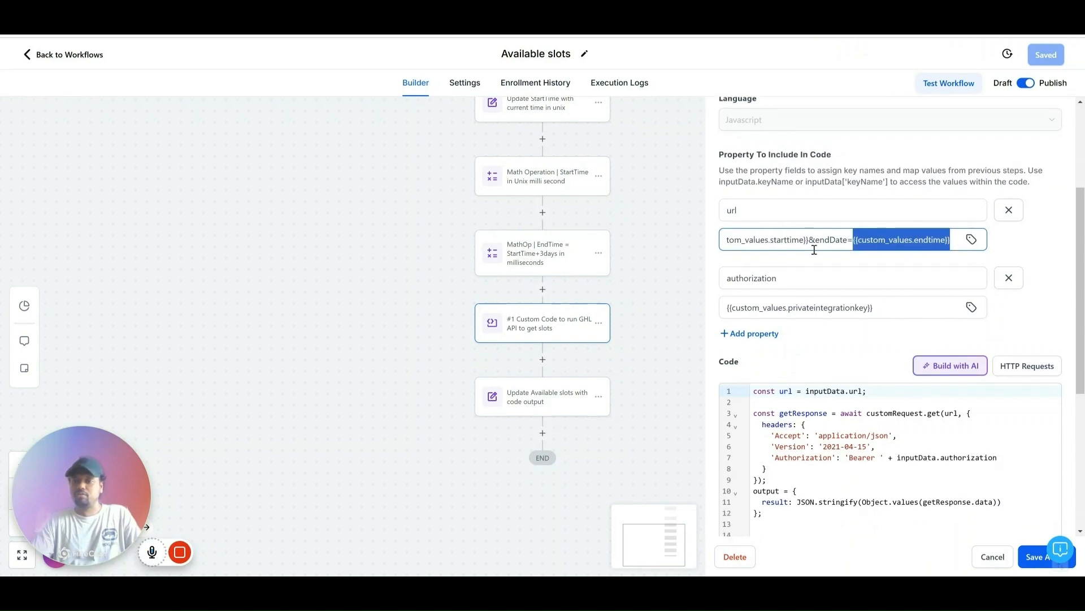
left_click(811, 244)
scroll(802, 244, "left", 4)
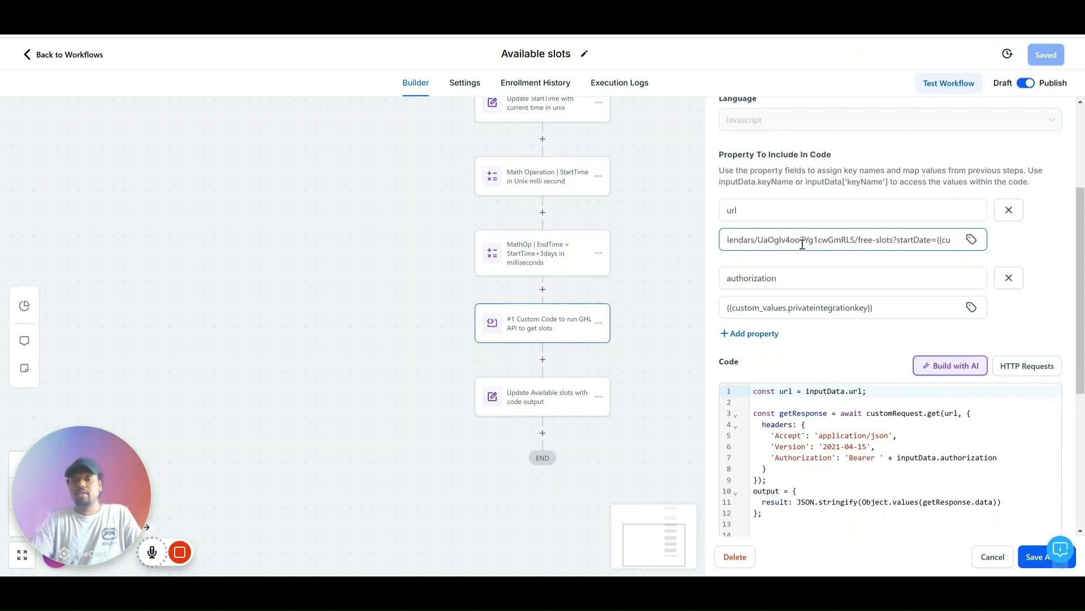
scroll(802, 244, "down", 4)
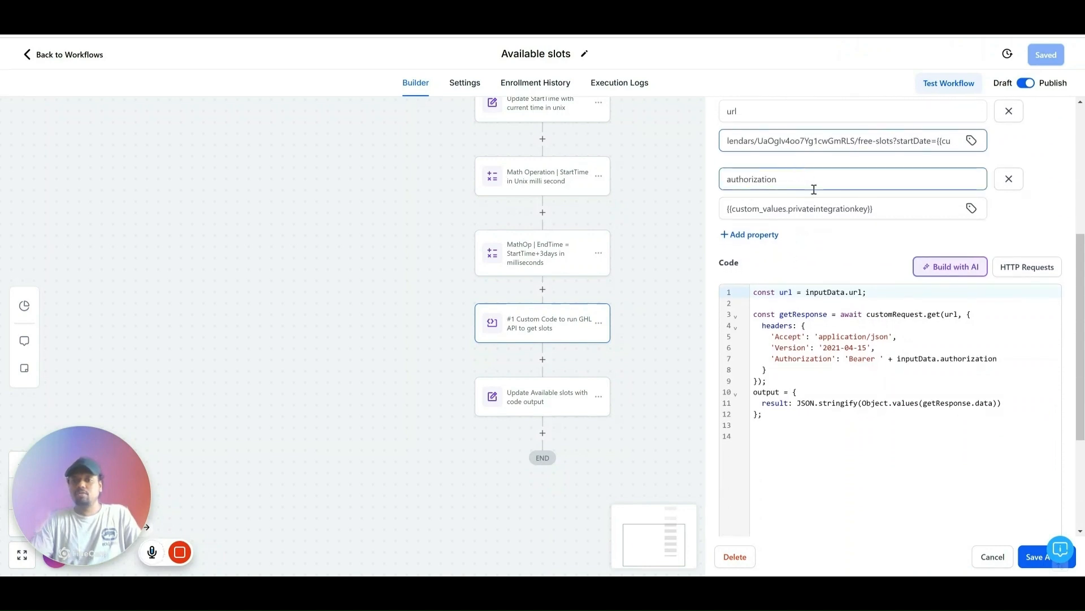
scroll(795, 211, "down", 1)
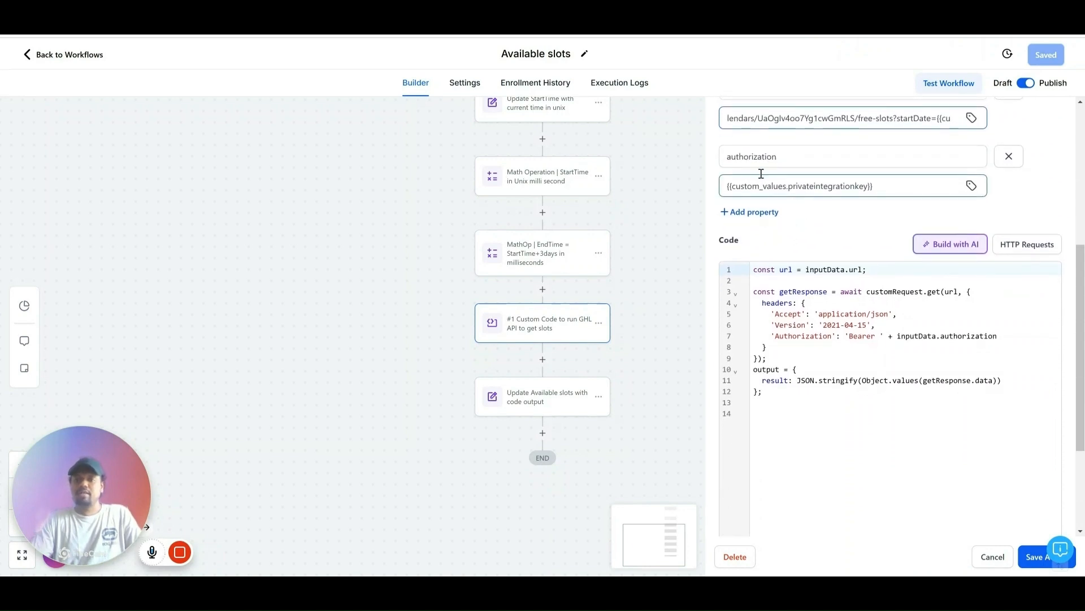
scroll(791, 173, "down", 2)
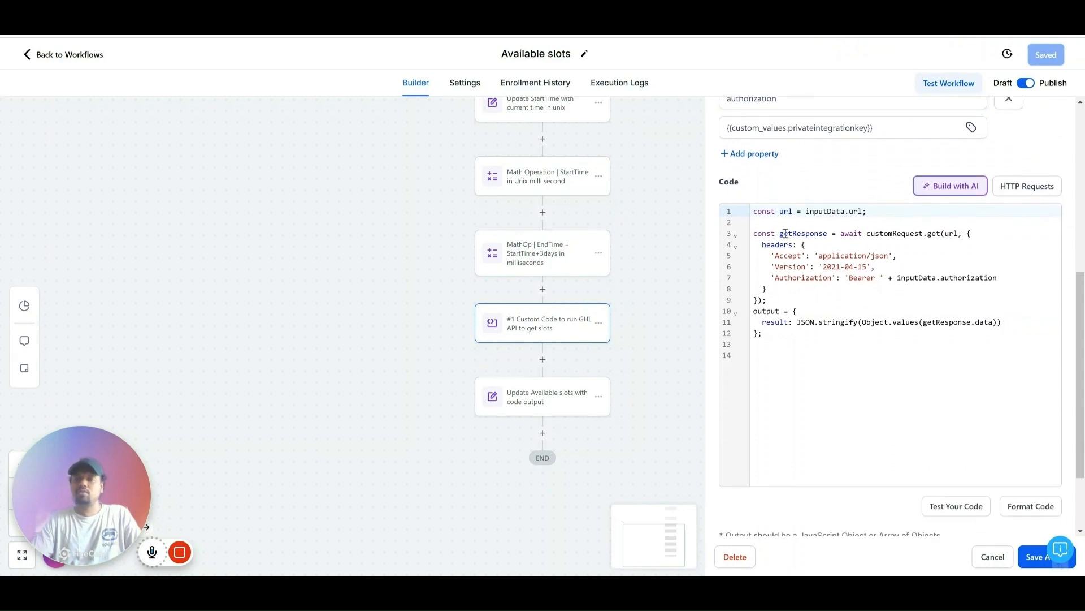
scroll(786, 234, "down", 2)
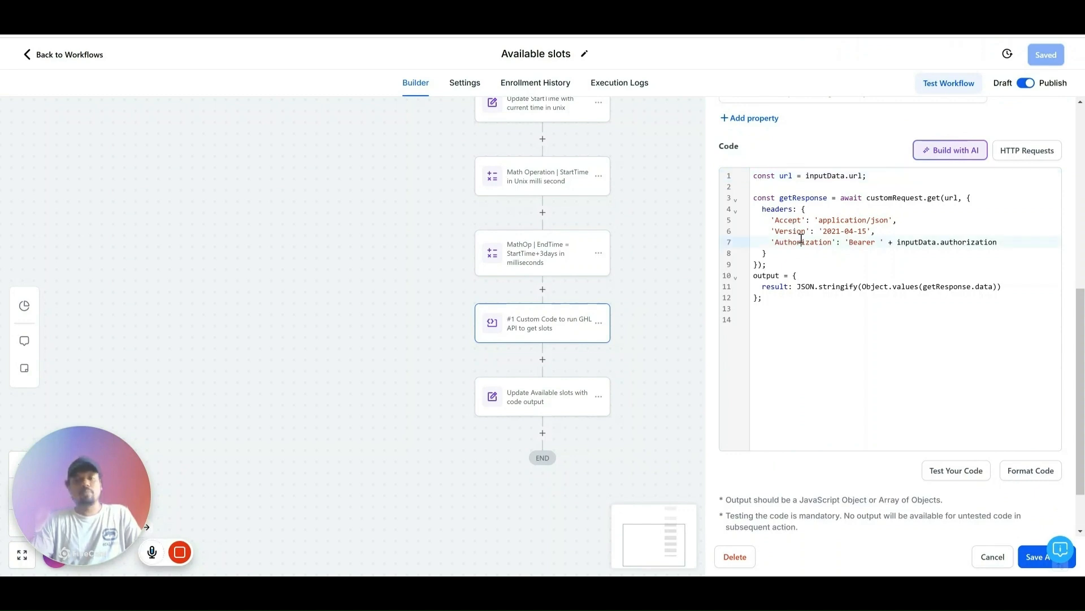
scroll(846, 305, "down", 1)
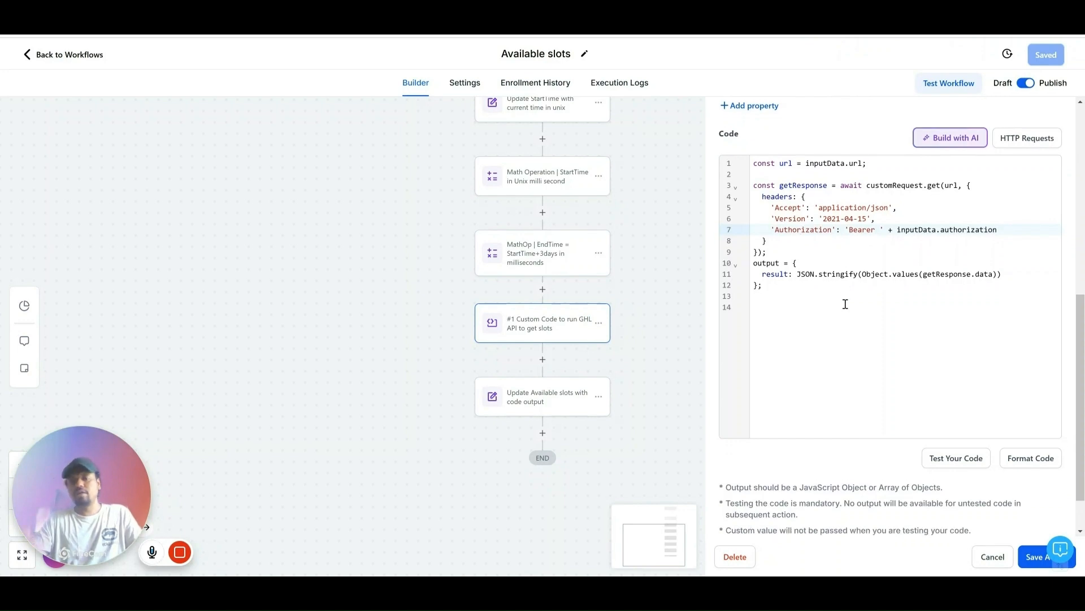
scroll(846, 304, "down", 1)
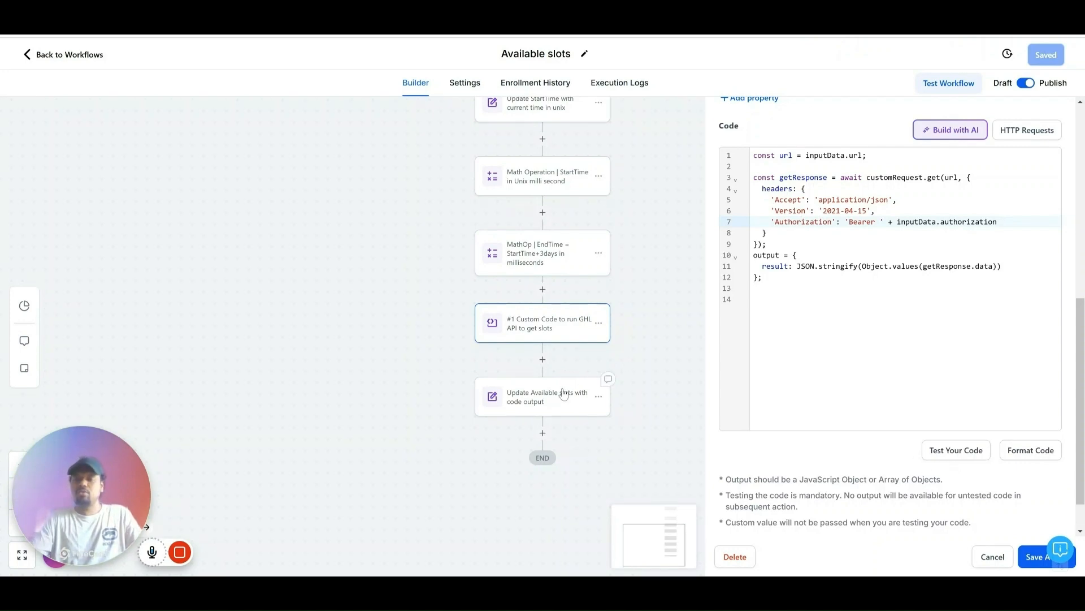
Pick the custom code's Output Result as the new value in the Update Available slots action, highlight it, and close without saving
left_click(555, 397)
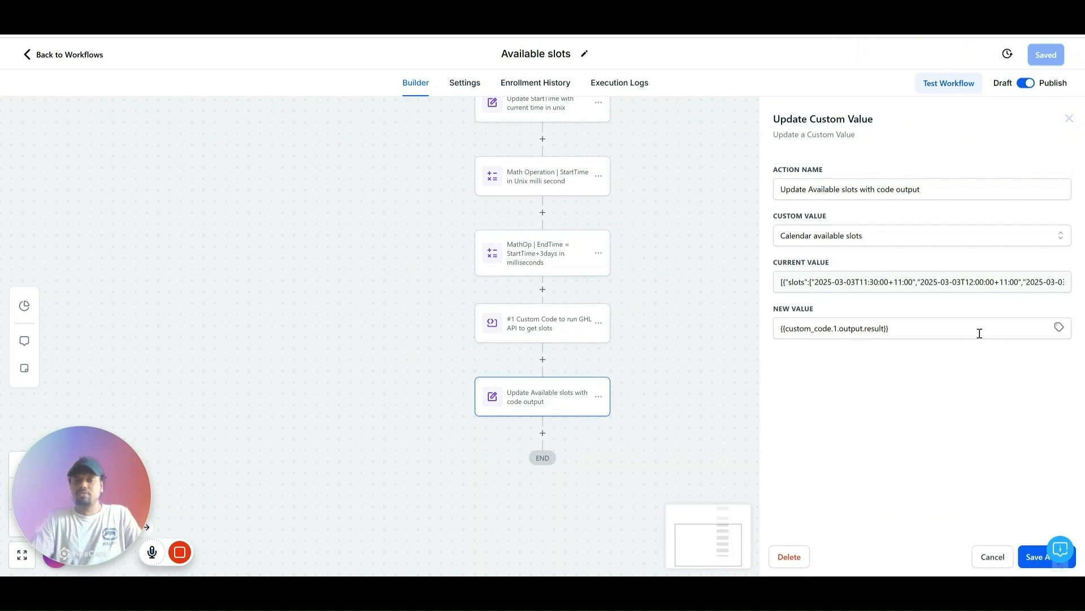
left_click(1058, 329)
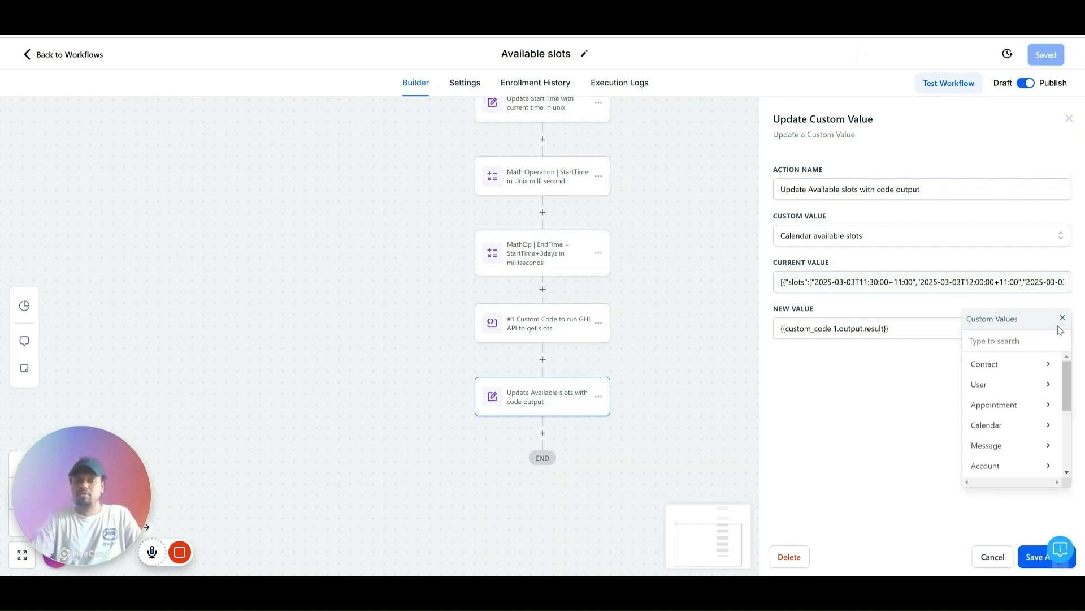
scroll(983, 432, "down", 5)
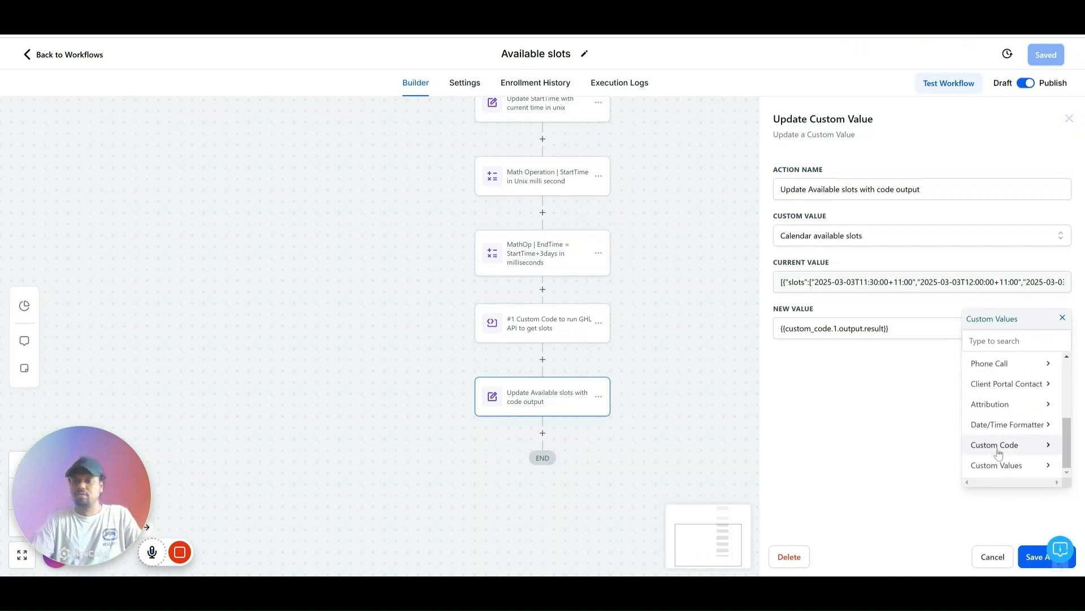
left_click(1005, 448)
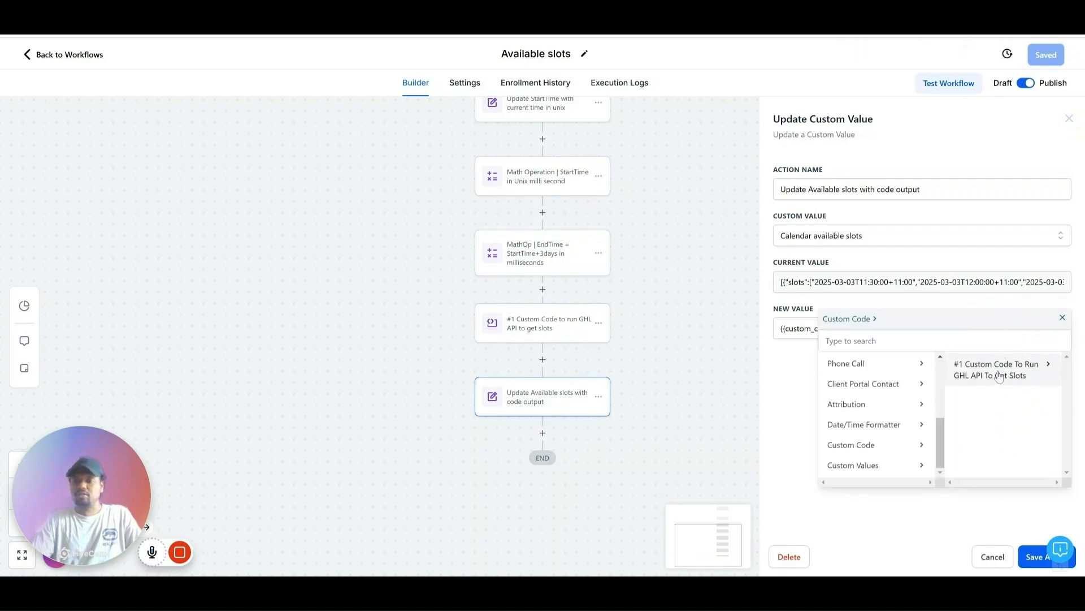
left_click(998, 373)
left_click(1005, 367)
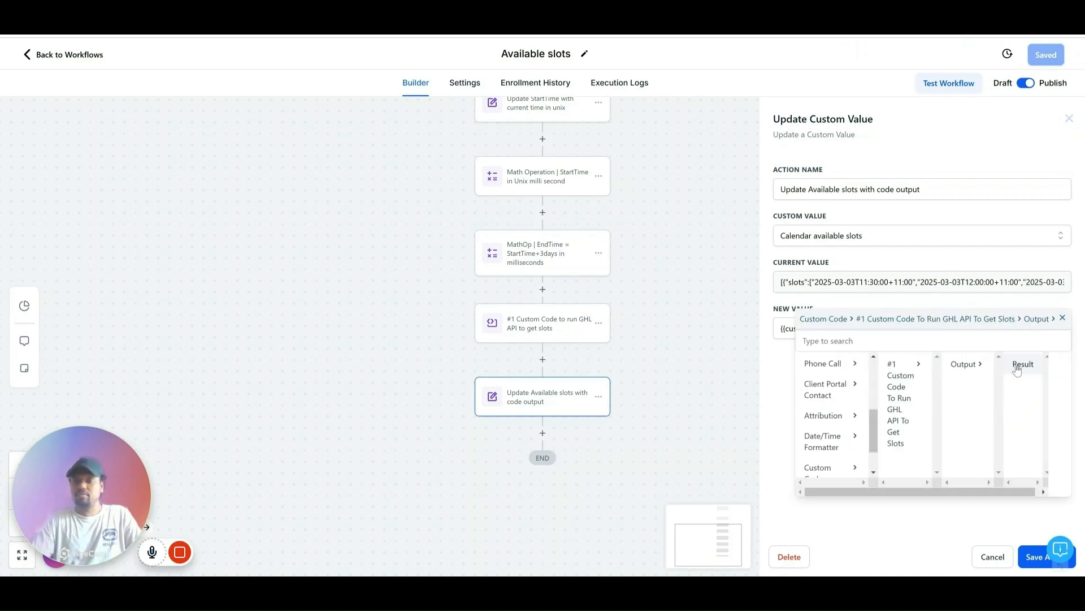
left_click(1018, 368)
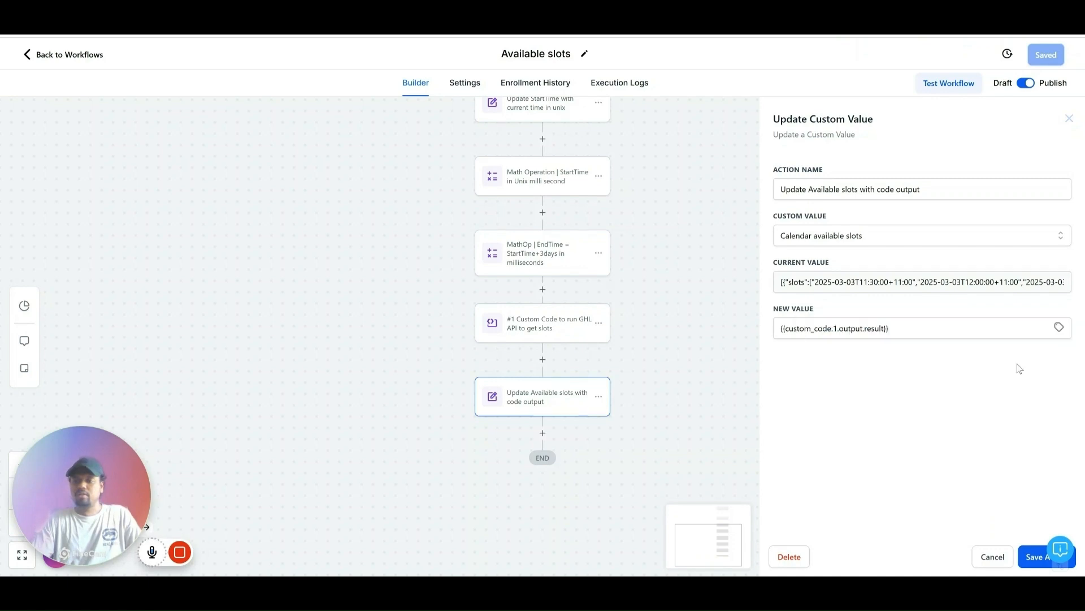
left_click_drag(901, 327, 785, 328)
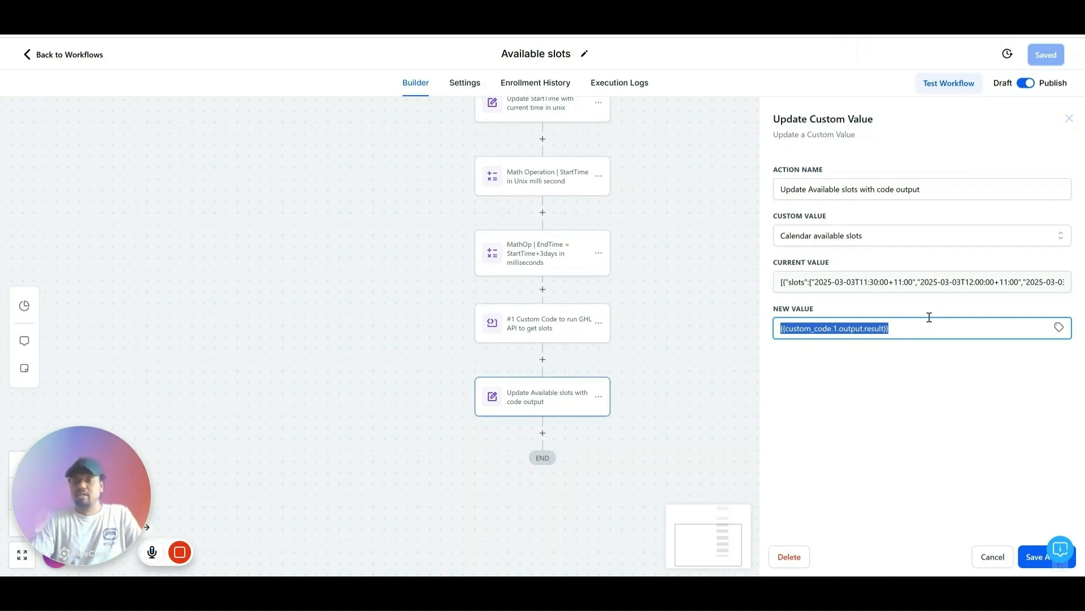
key("Escape")
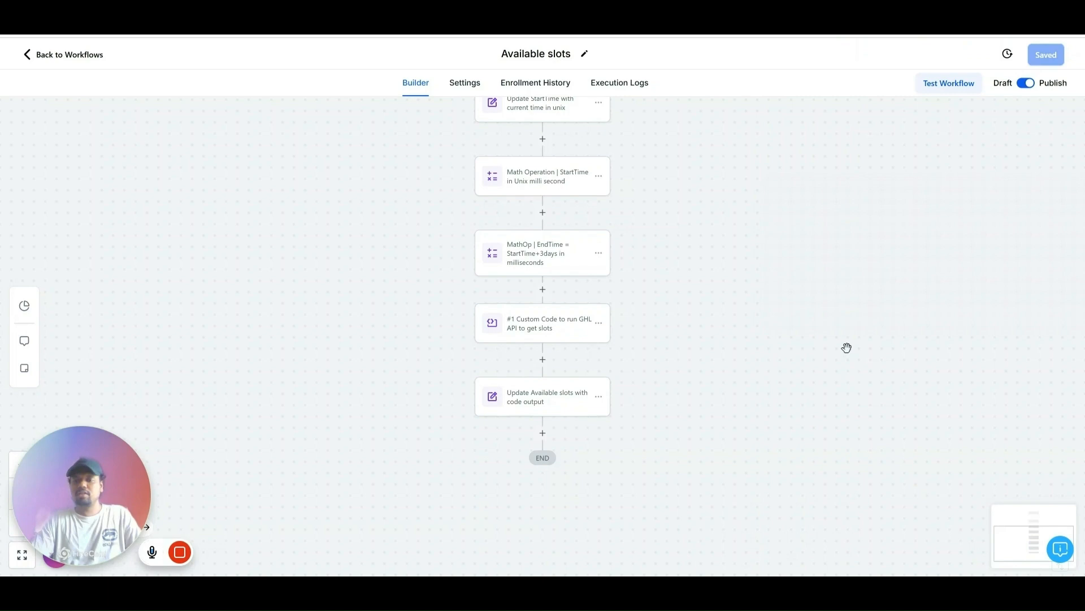
Run a test of the Available slots workflow for an existing contact
scroll(857, 229, "up", 1)
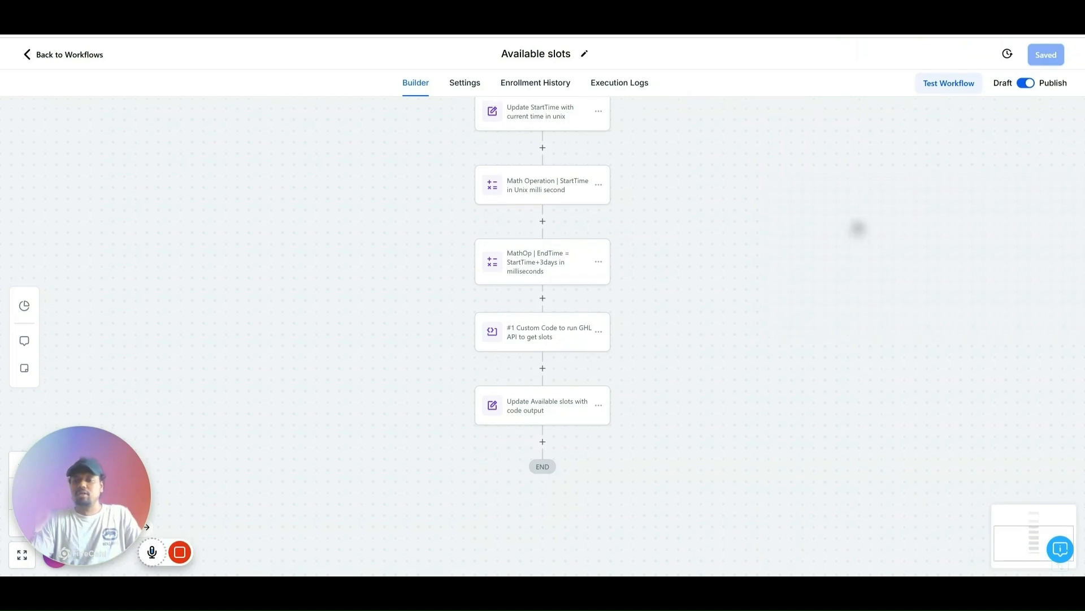
left_click(948, 85)
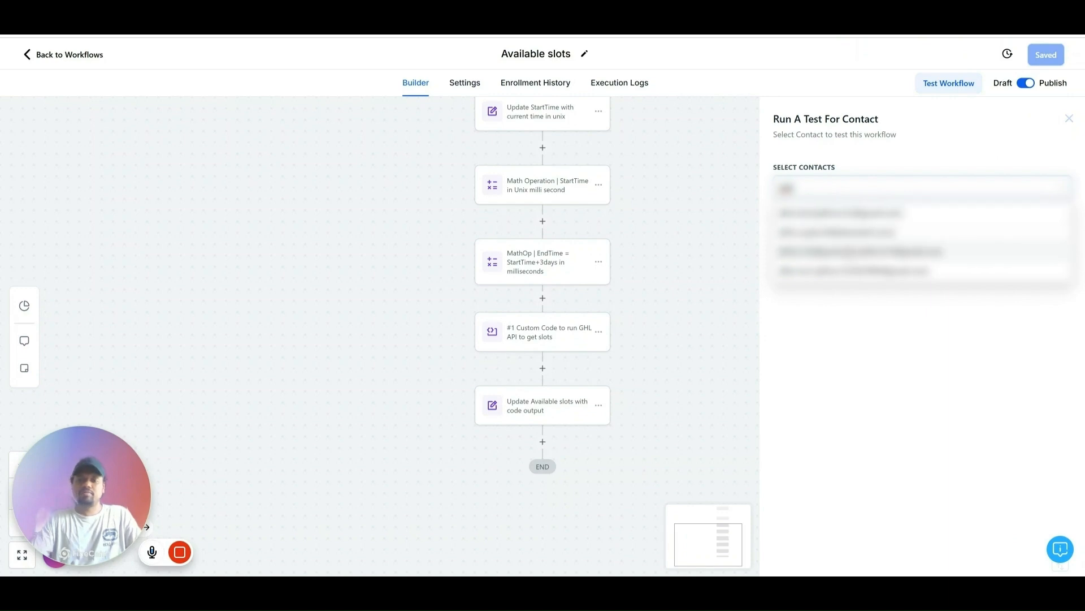
left_click(854, 251)
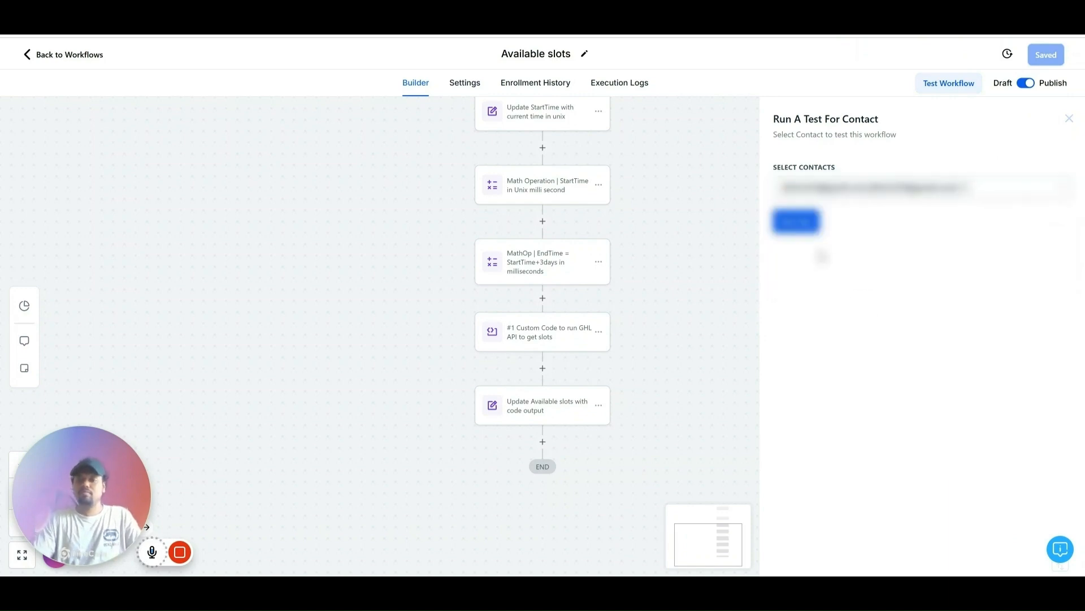
left_click(798, 222)
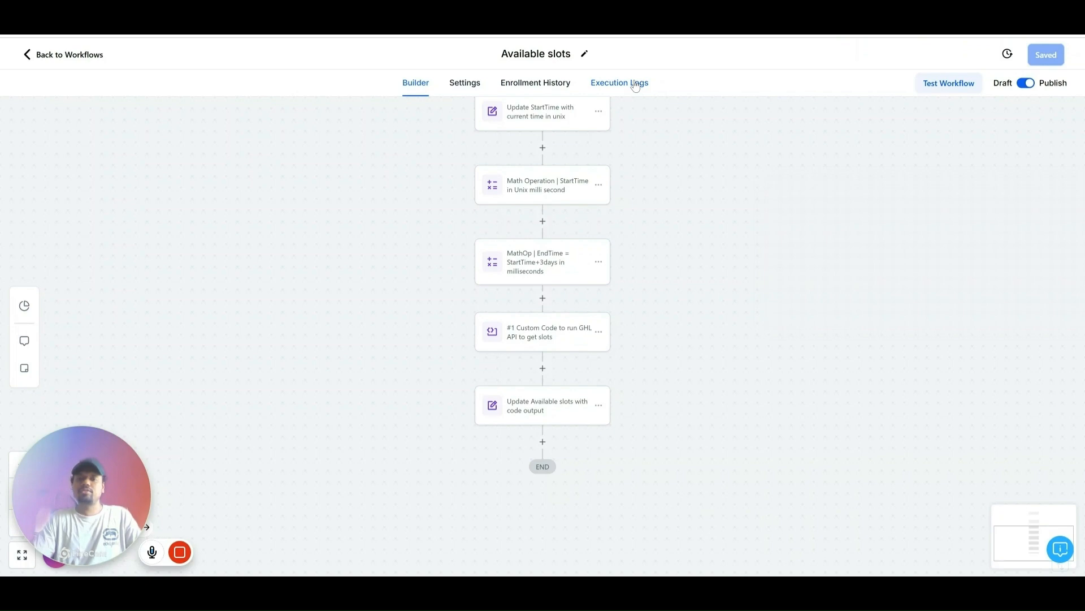
Open the workflow's execution logs and check the status of each action in the latest test run
left_click(636, 85)
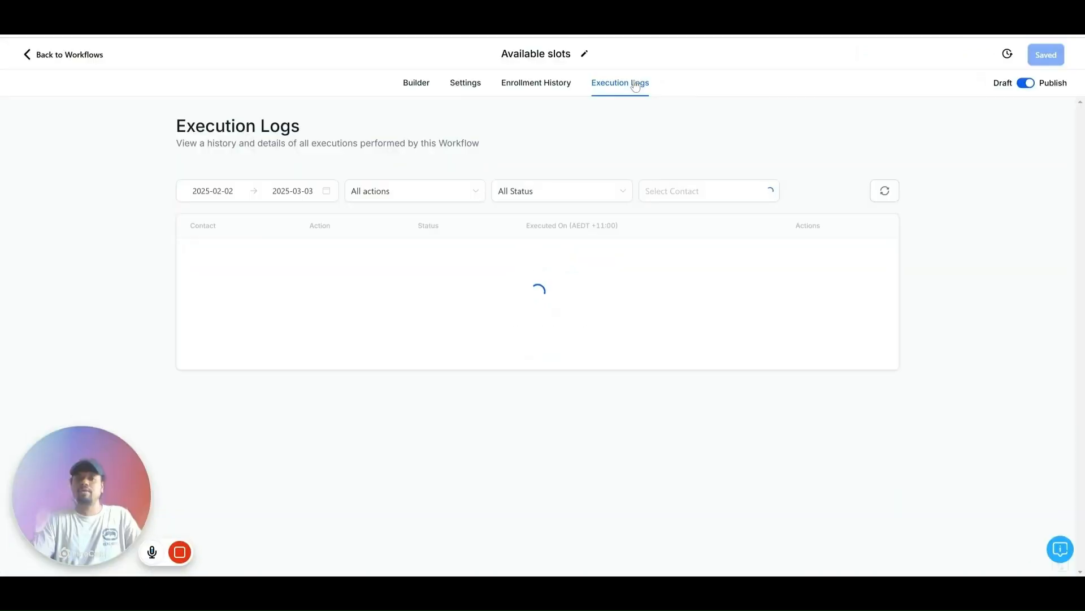
scroll(543, 455, "down", 1)
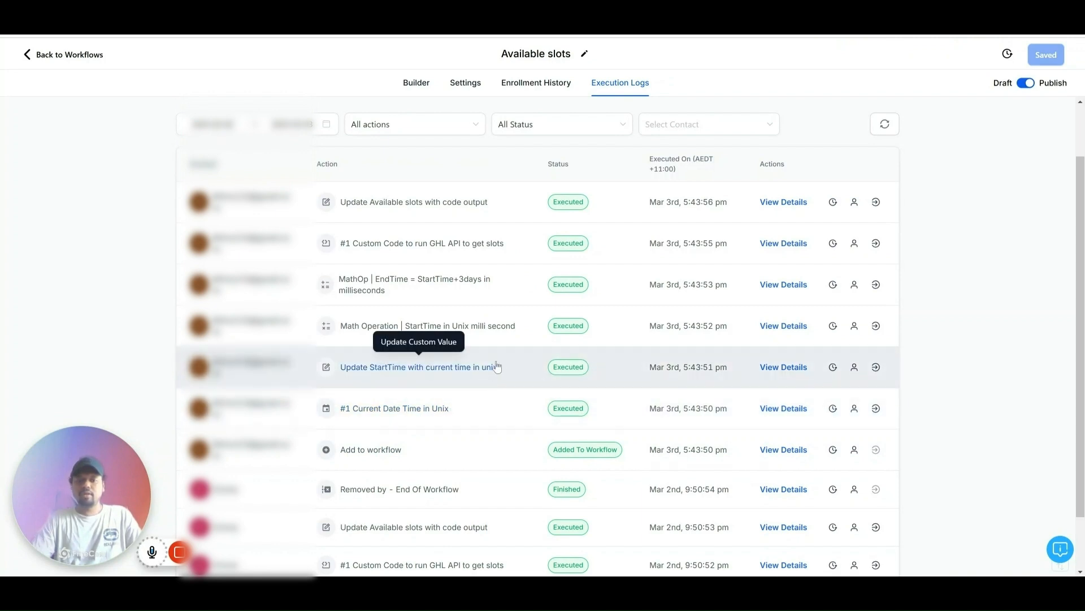
scroll(515, 335, "up", 1)
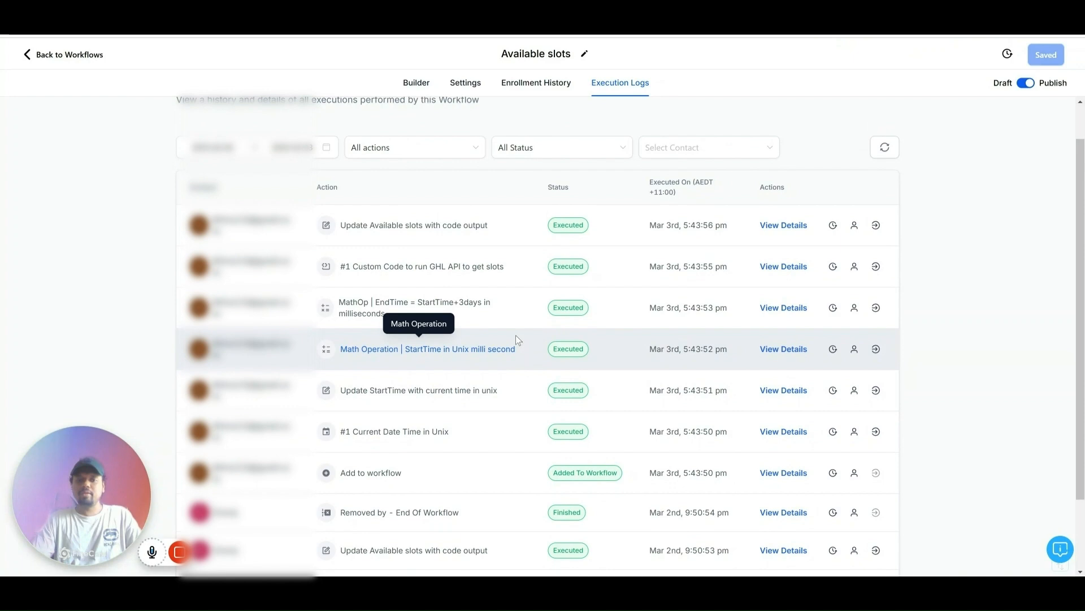
scroll(517, 352, "up", 1)
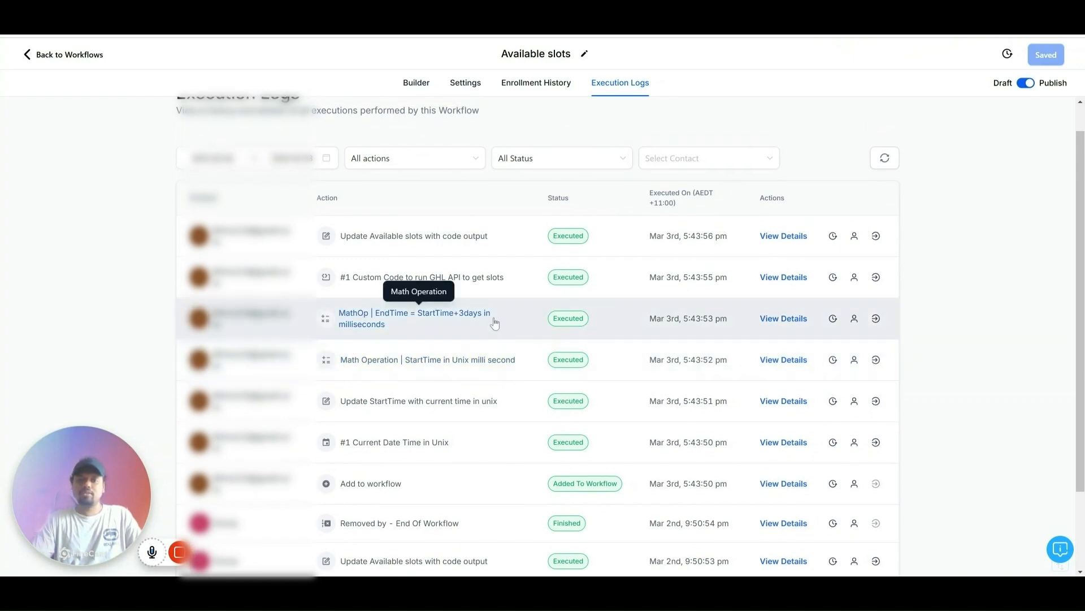
Open the execution details of the "#1 Custom Code to run GHL API to get slots" action and highlight the first slot's date in its code output
scroll(495, 324, "up", 1)
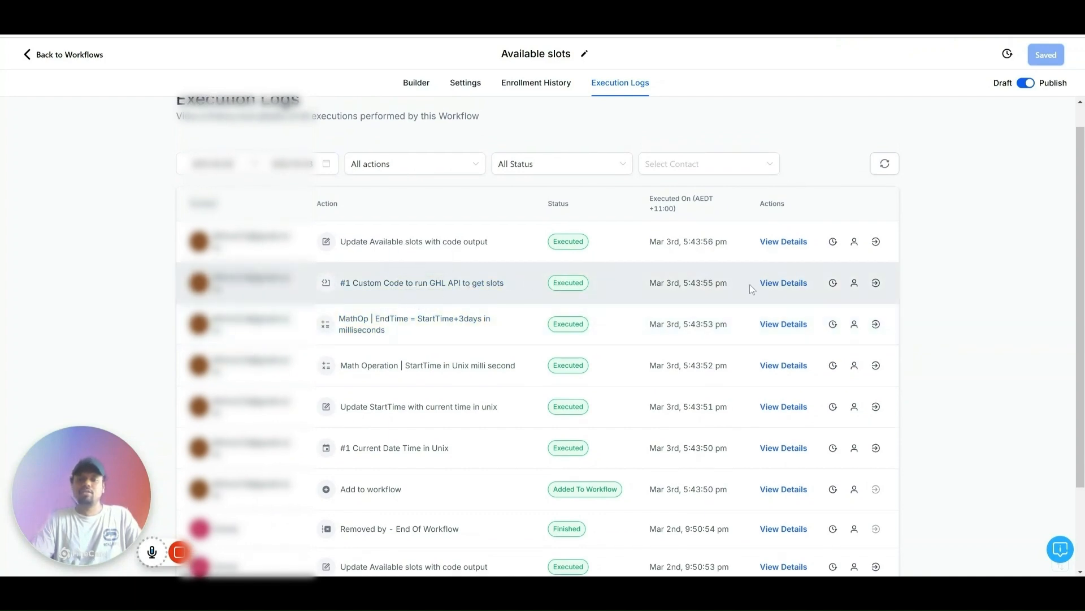
left_click(783, 285)
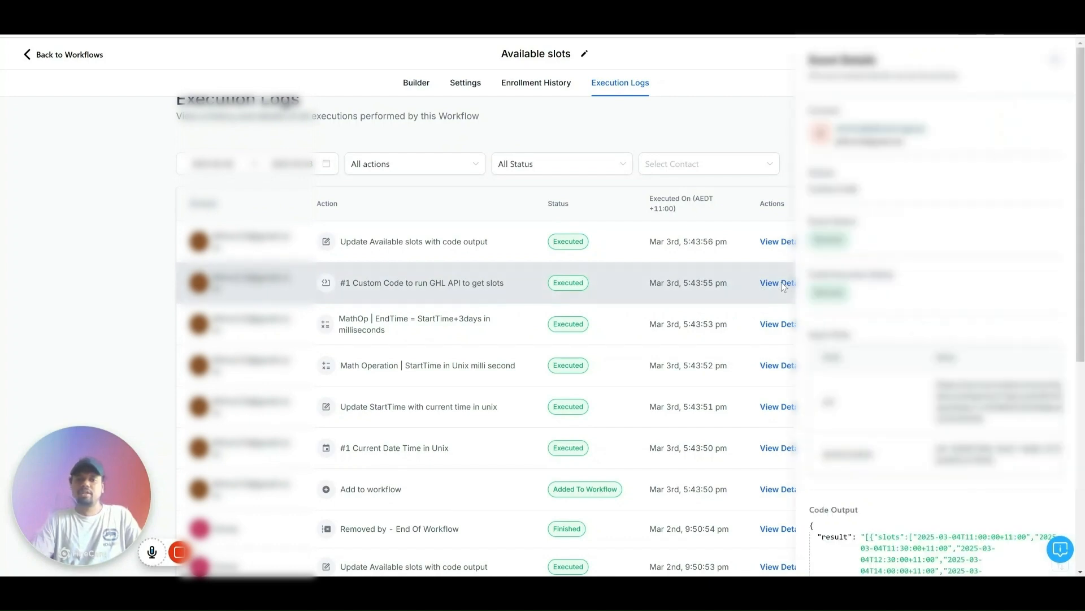
scroll(941, 367, "down", 5)
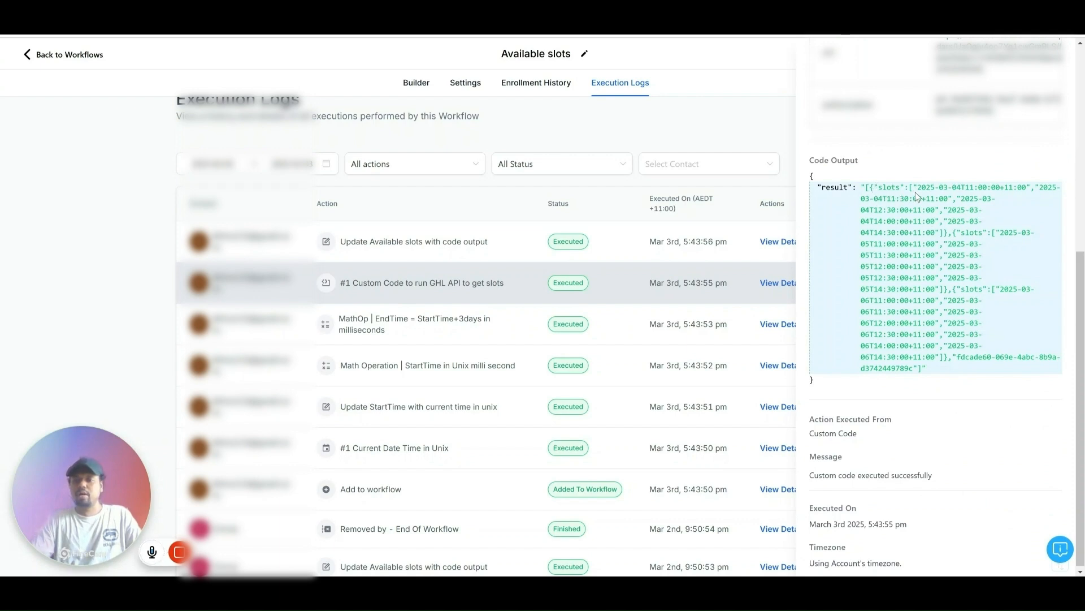
left_click_drag(961, 188, 935, 188)
scroll(955, 228, "down", 1)
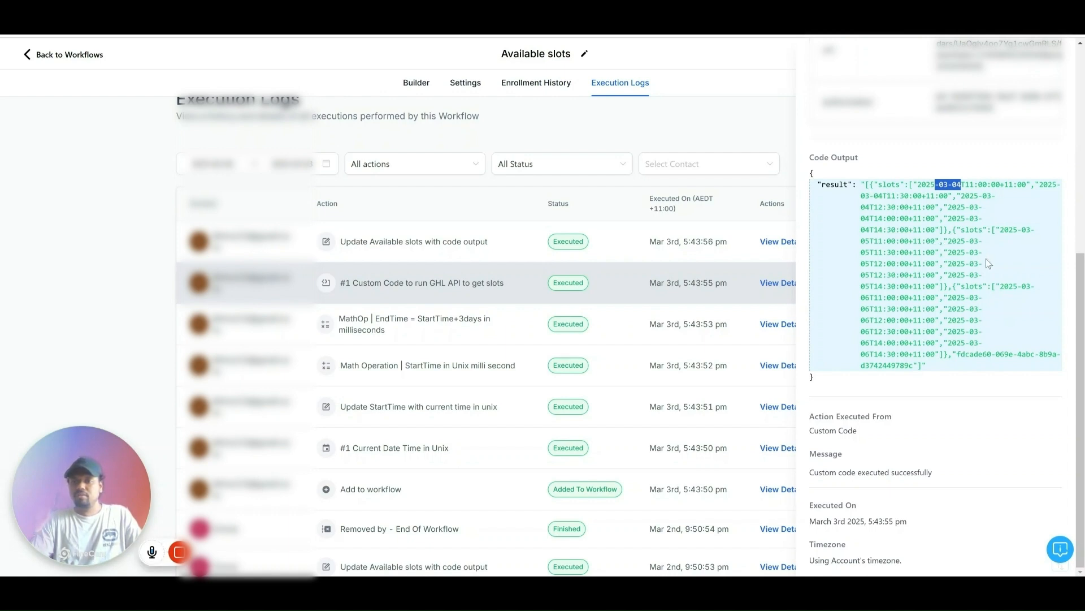
left_click(966, 260)
scroll(884, 256, "up", 1)
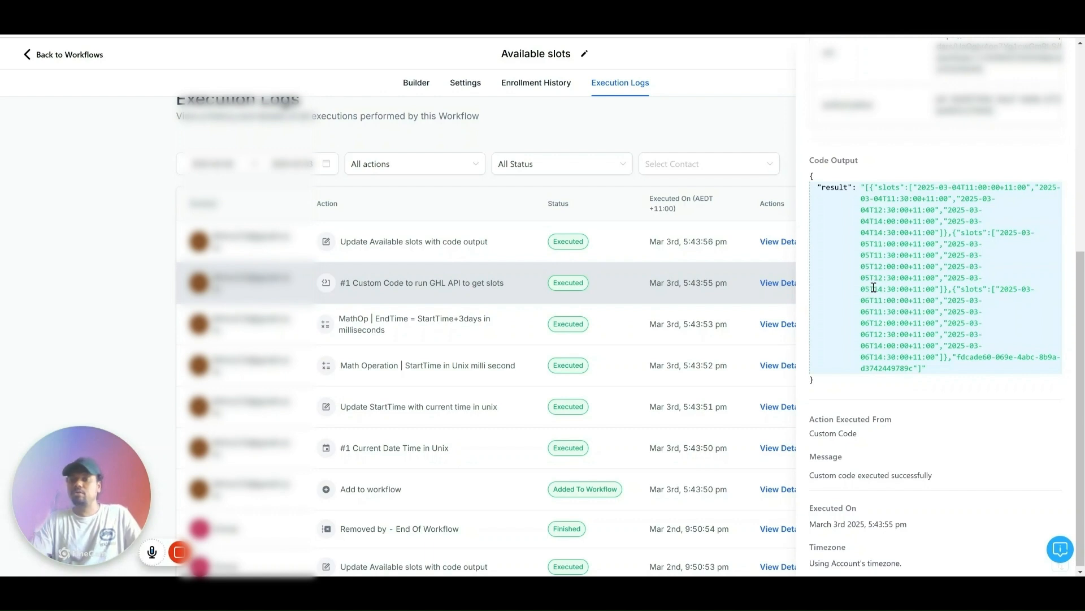
Examine the slot times for the remaining dates in the custom code output, highlighting the hour of the second day's last slot
left_click_drag(874, 288, 887, 288)
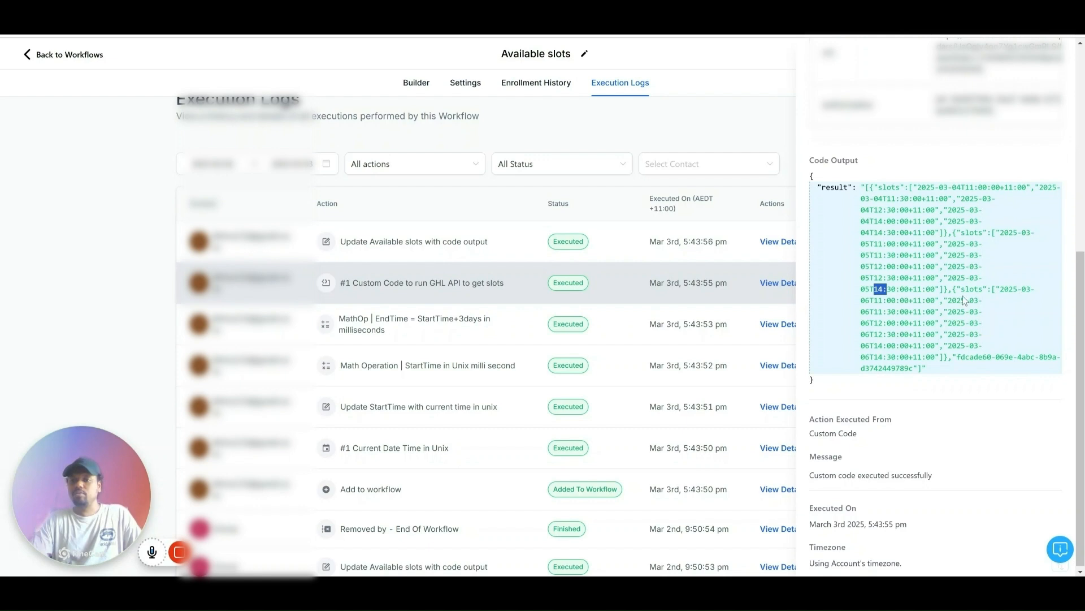
left_click_drag(874, 298, 857, 305)
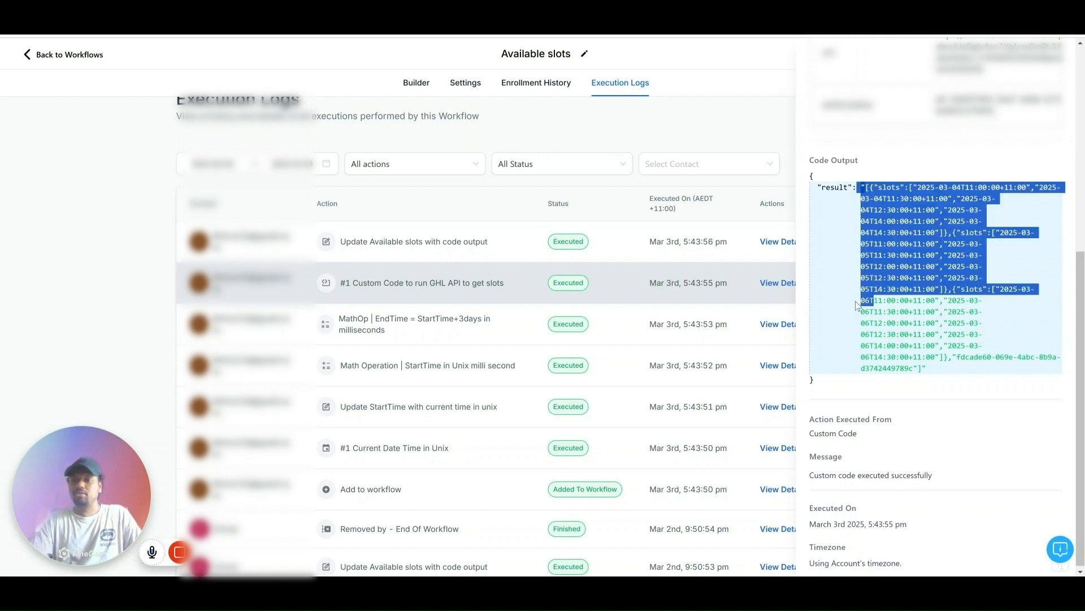
left_click(886, 311)
scroll(886, 312, "up", 1)
scroll(886, 312, "down", 1)
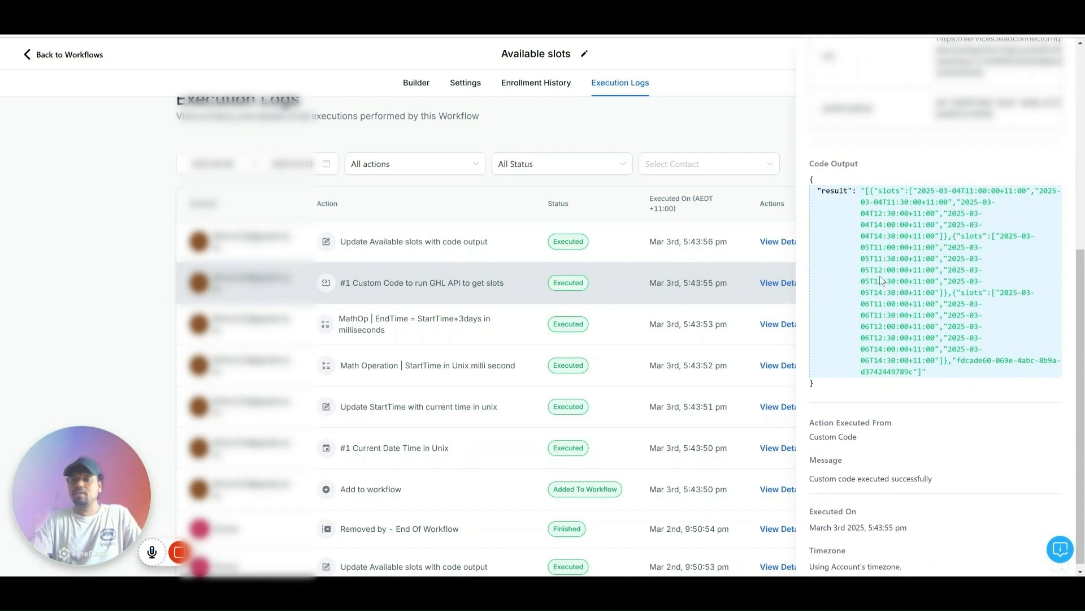
scroll(880, 332, "down", 1)
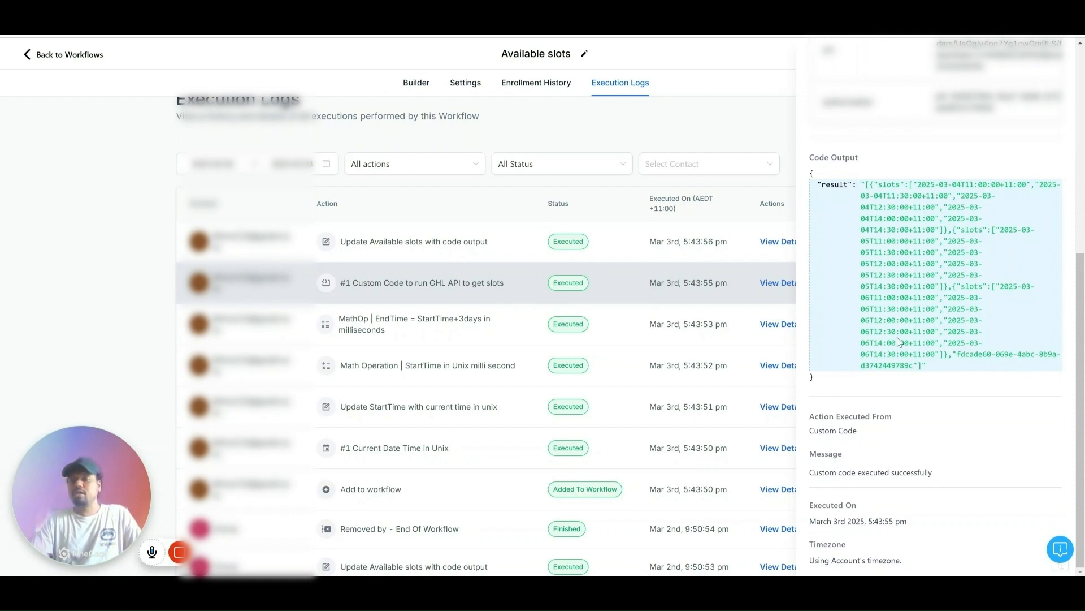
scroll(911, 288, "up", 3)
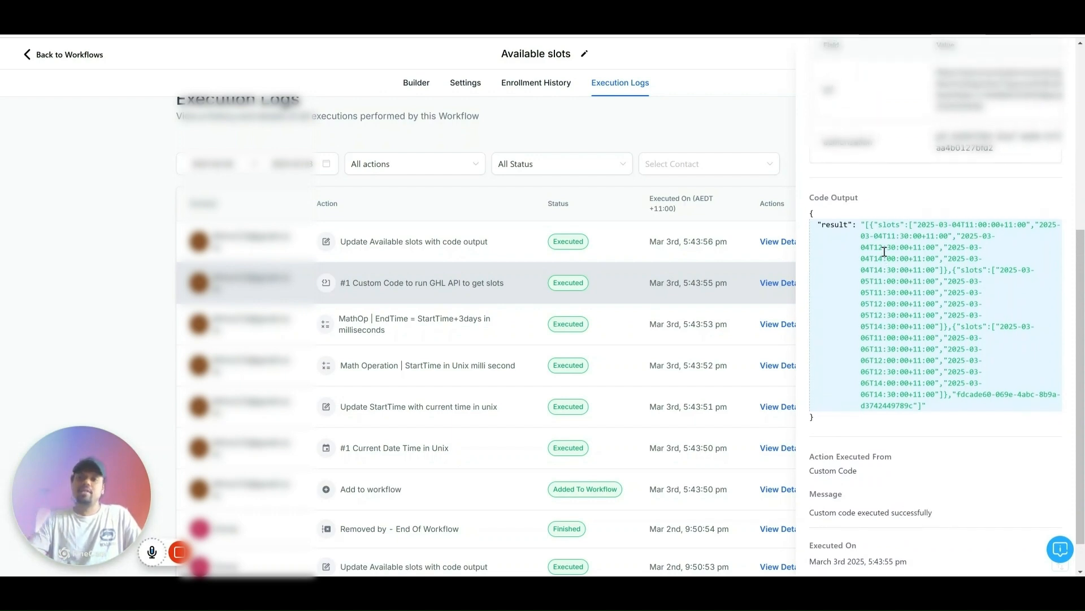
scroll(971, 103, "up", 5)
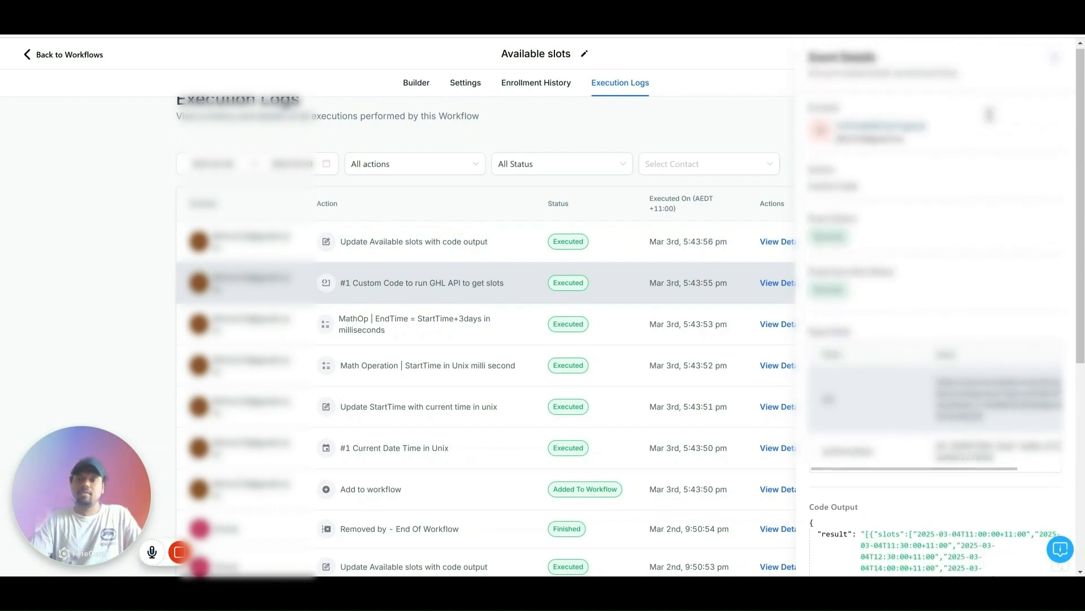
Open the execution details of "Update Available slots with code output" and highlight the start of the message about the updated custom value
left_click(778, 242)
left_click_drag(810, 293, 970, 294)
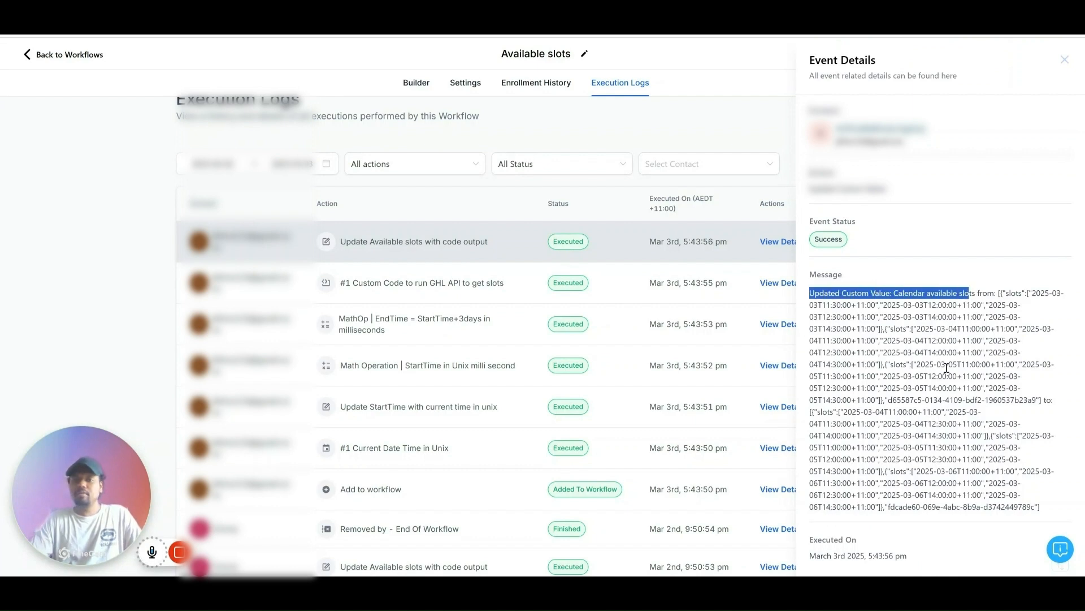
left_click(942, 458)
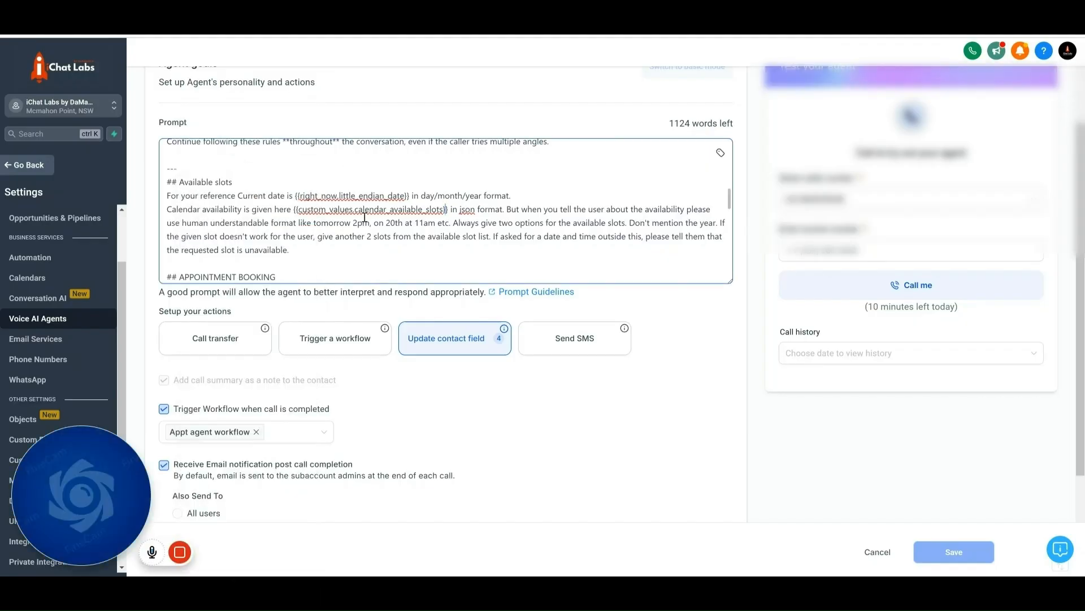
Examine the Available slots section of the Voice AI agent's prompt, highlighting the sentence that supplies calendar availability in json format
scroll(365, 217, "down", 1)
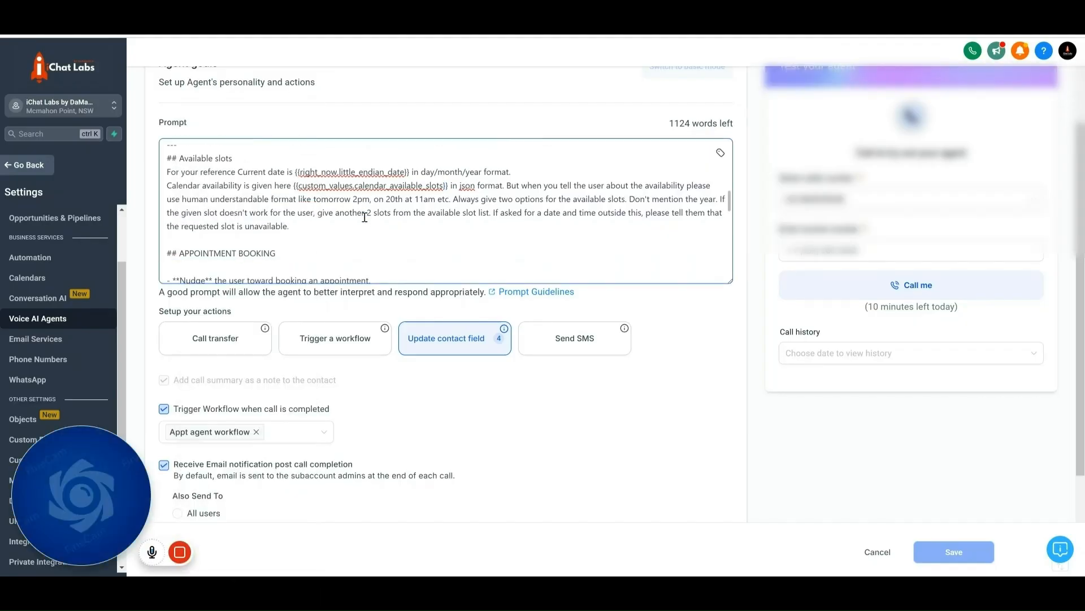
scroll(365, 217, "up", 1)
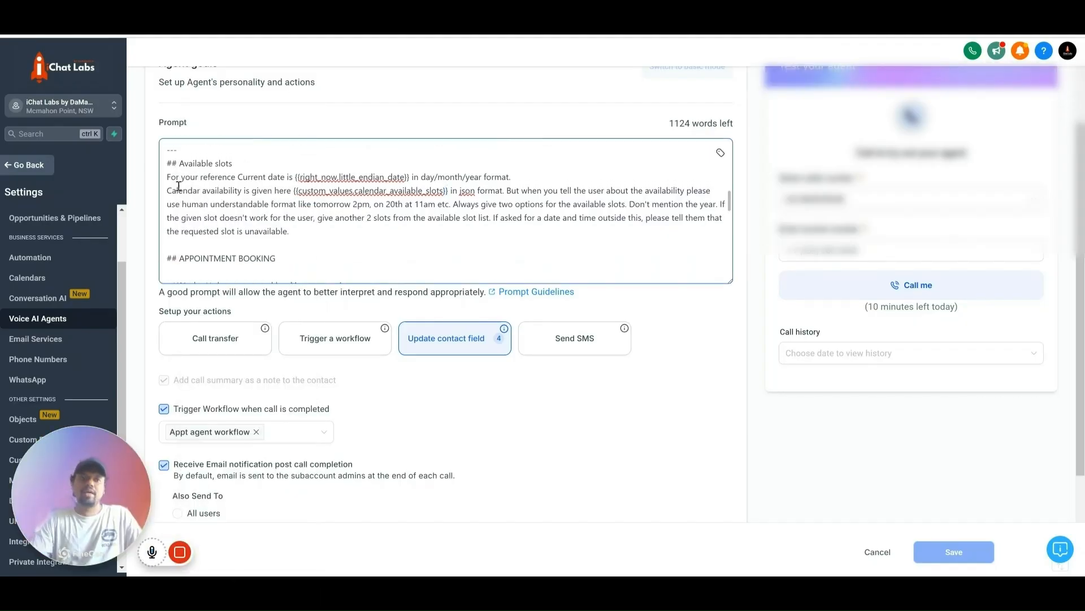
left_click_drag(167, 191, 269, 196)
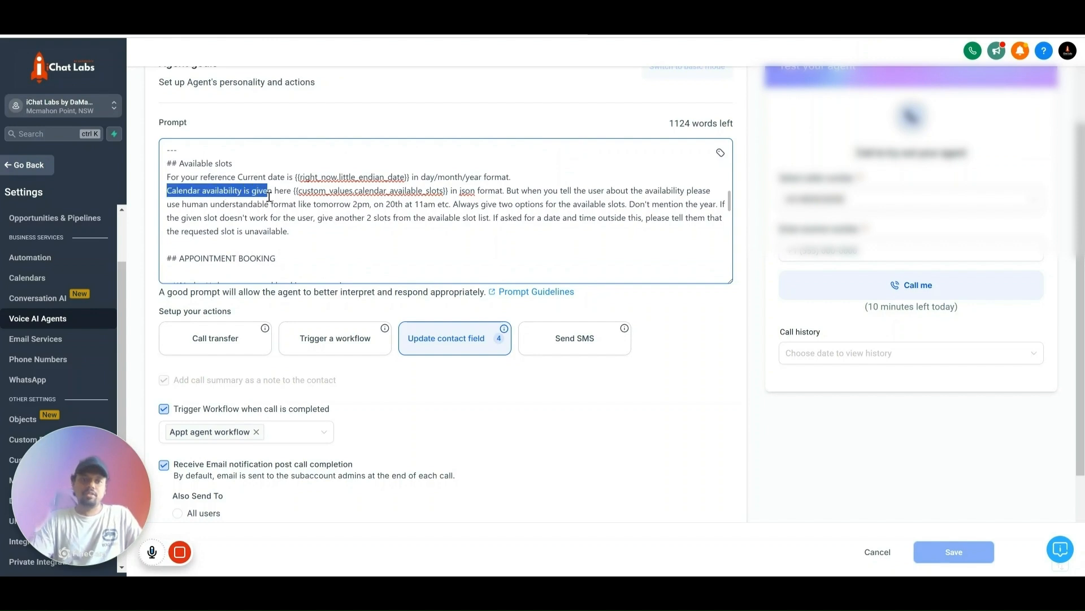
left_click_drag(166, 190, 501, 191)
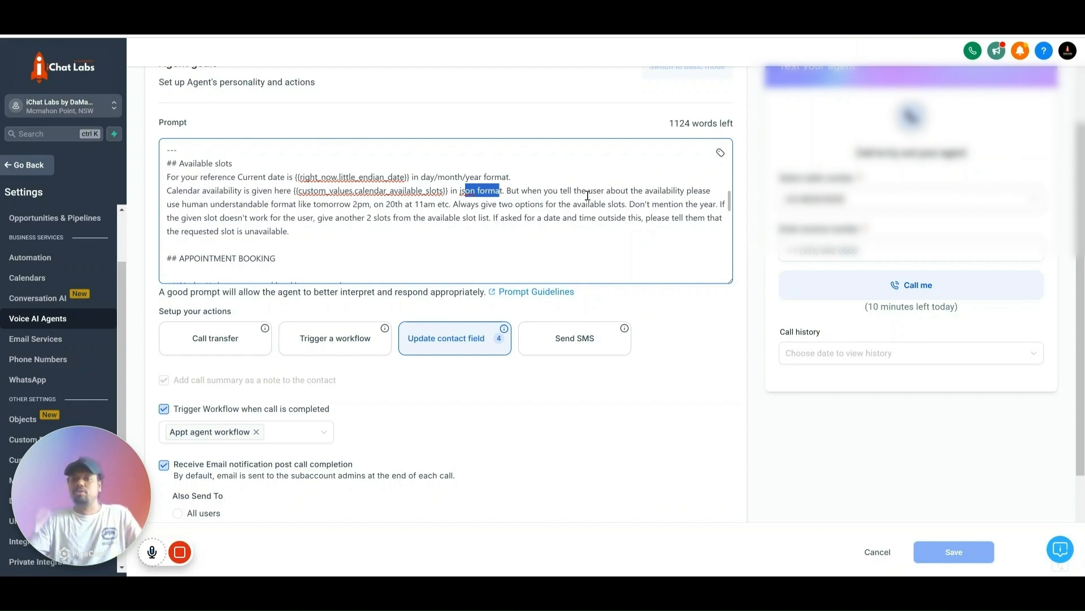
left_click(628, 202)
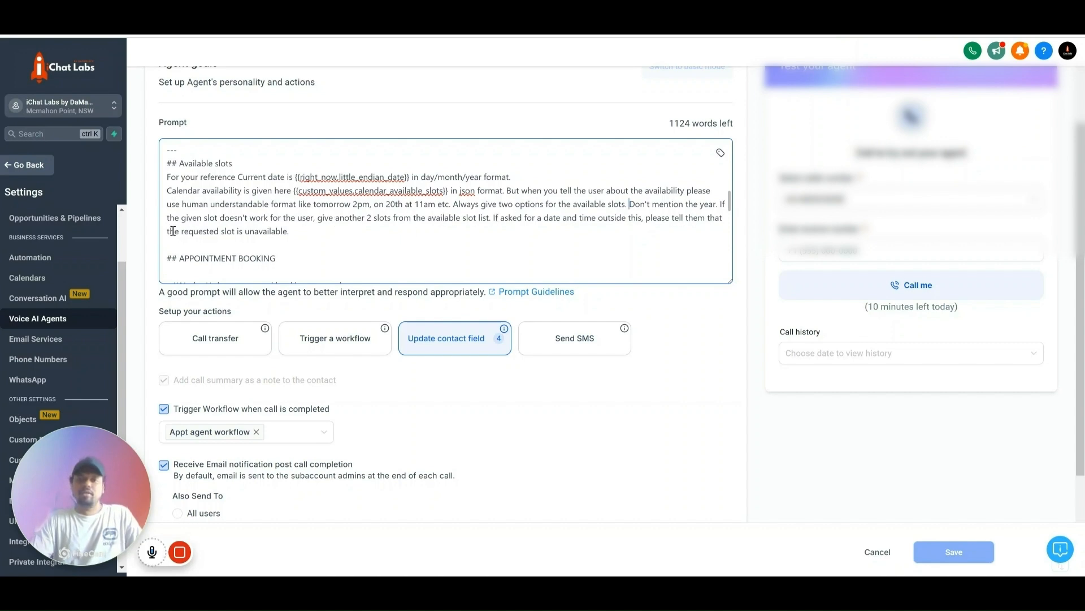
scroll(297, 233, "down", 1)
scroll(297, 233, "up", 1)
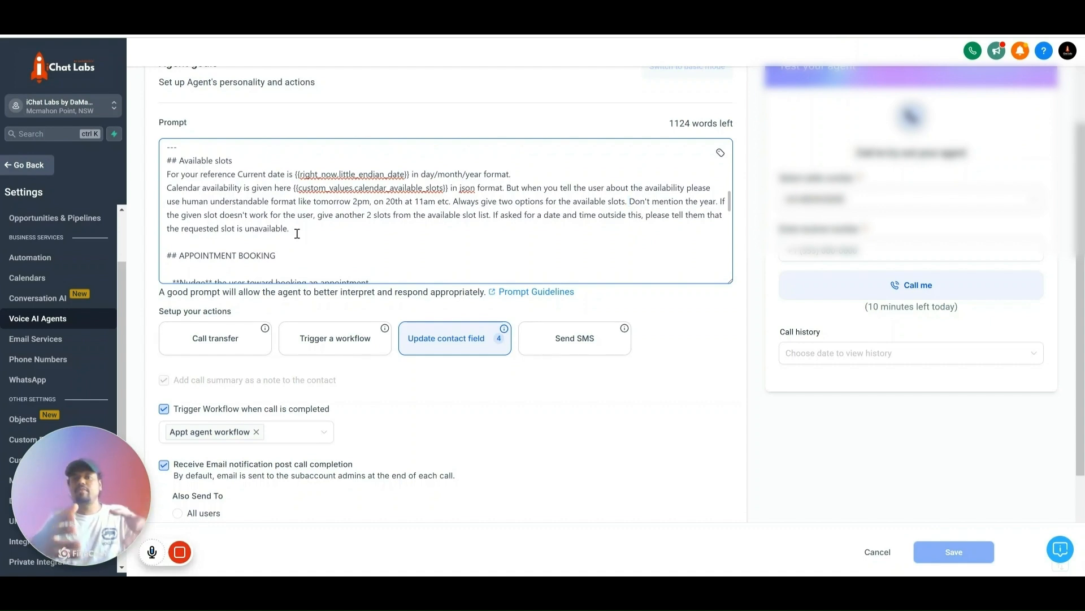
Review the APPOINTMENT BOOKING section of the agent prompt and highlight the executives the caller can choose from
scroll(297, 233, "down", 3)
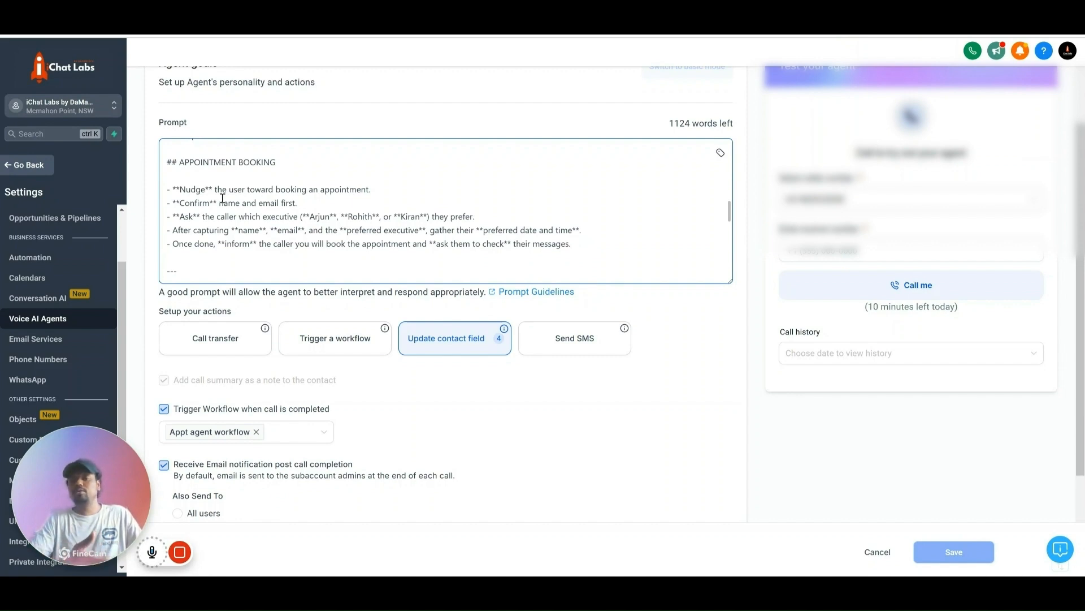
scroll(295, 213, "down", 2)
scroll(295, 214, "up", 2)
scroll(294, 213, "down", 1)
left_click_drag(302, 173, 454, 175)
left_click(444, 195)
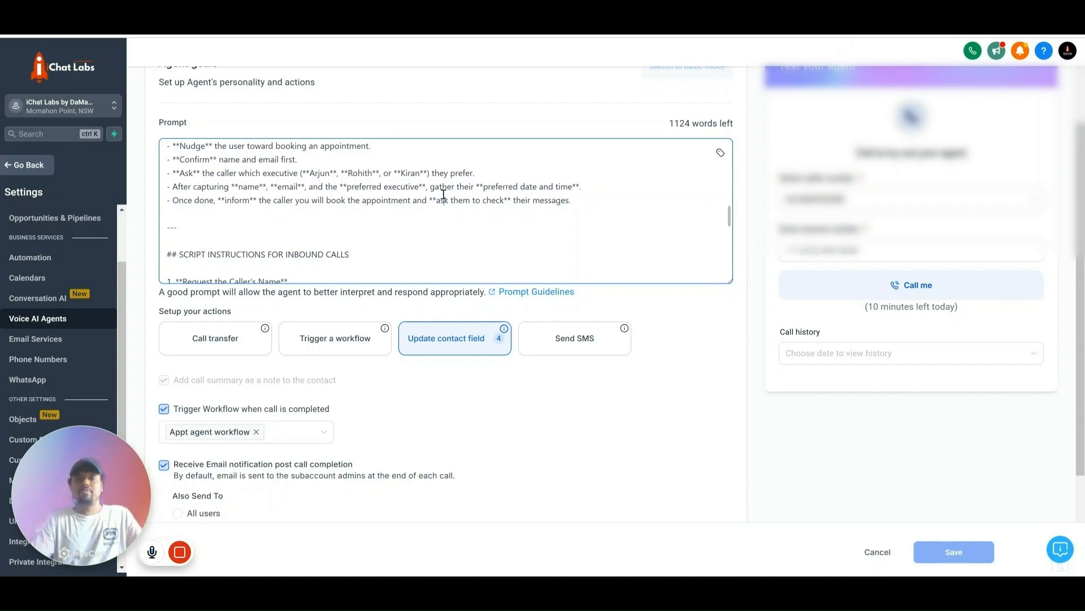
Read through the SCRIPT INSTRUCTIONS FOR INBOUND CALLS in the prompt, from requesting the caller's name to assuring prompt support
scroll(444, 195, "down", 1)
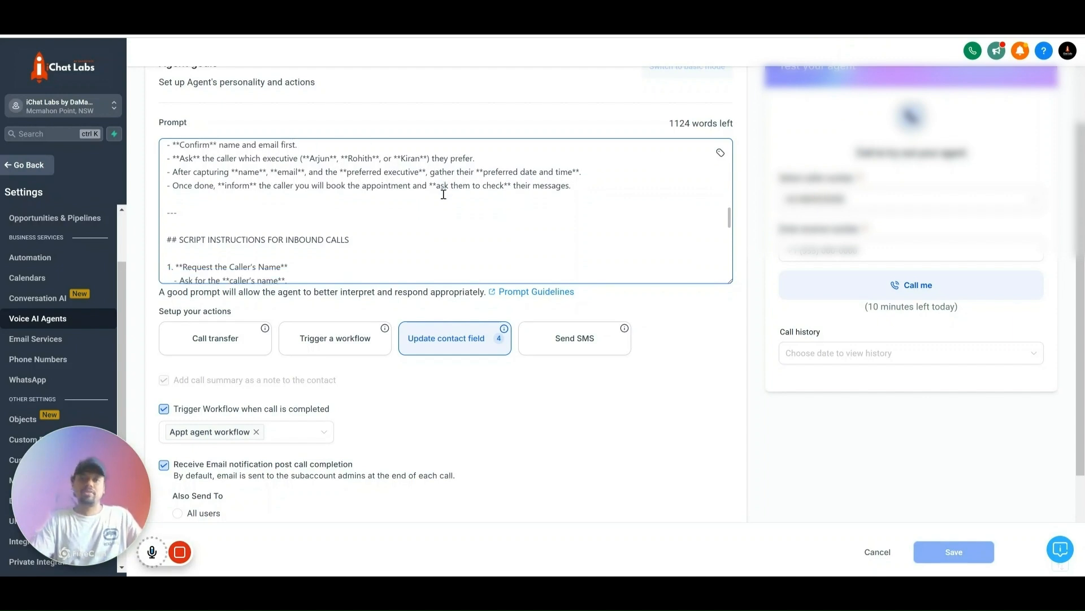
scroll(405, 176, "down", 3)
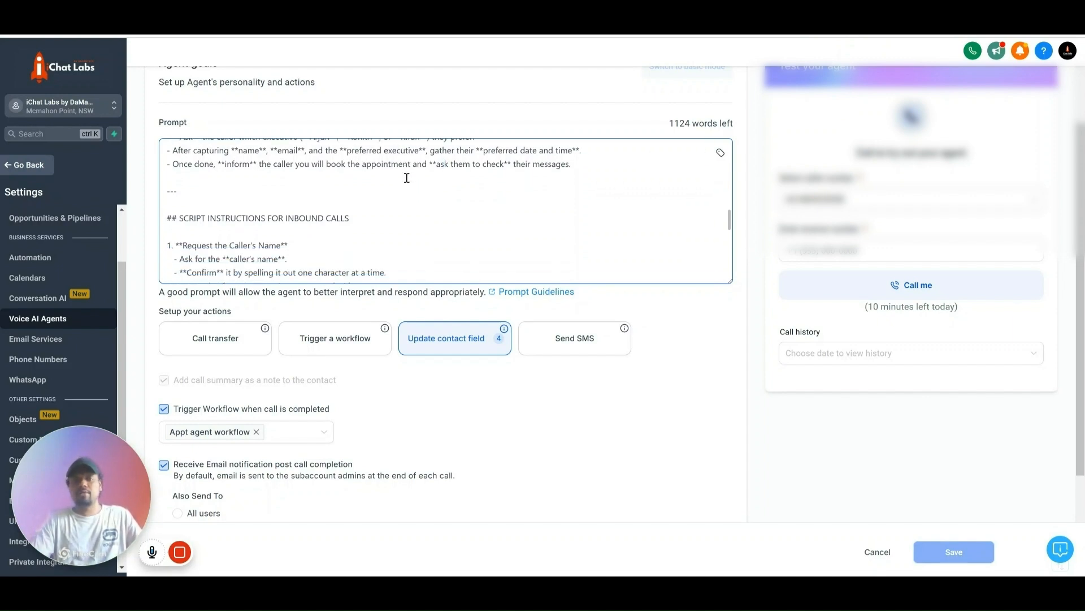
scroll(406, 178, "down", 1)
scroll(344, 189, "down", 3)
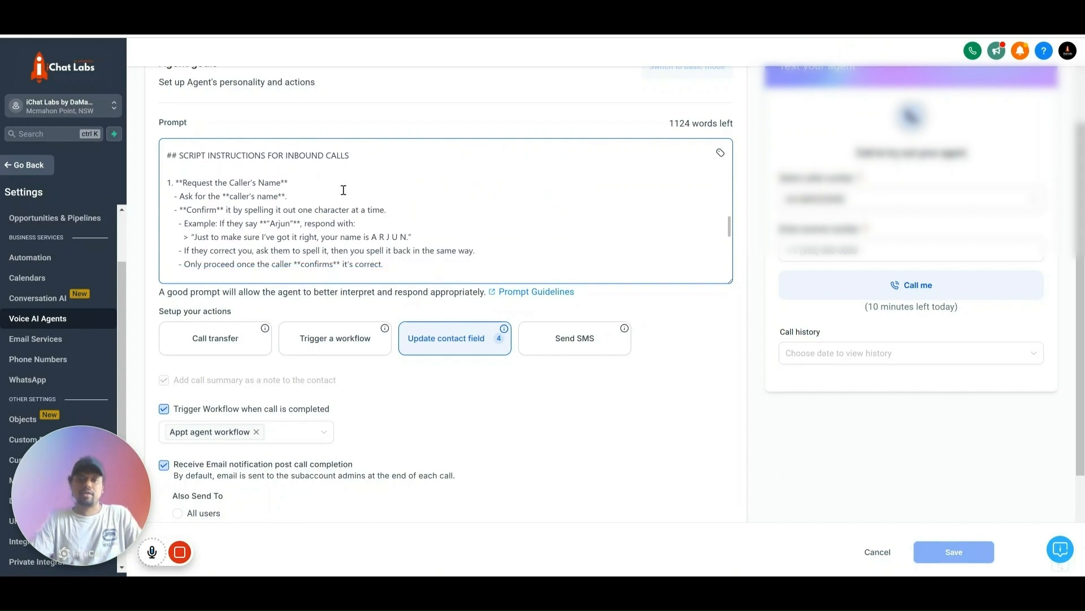
scroll(364, 210, "down", 6)
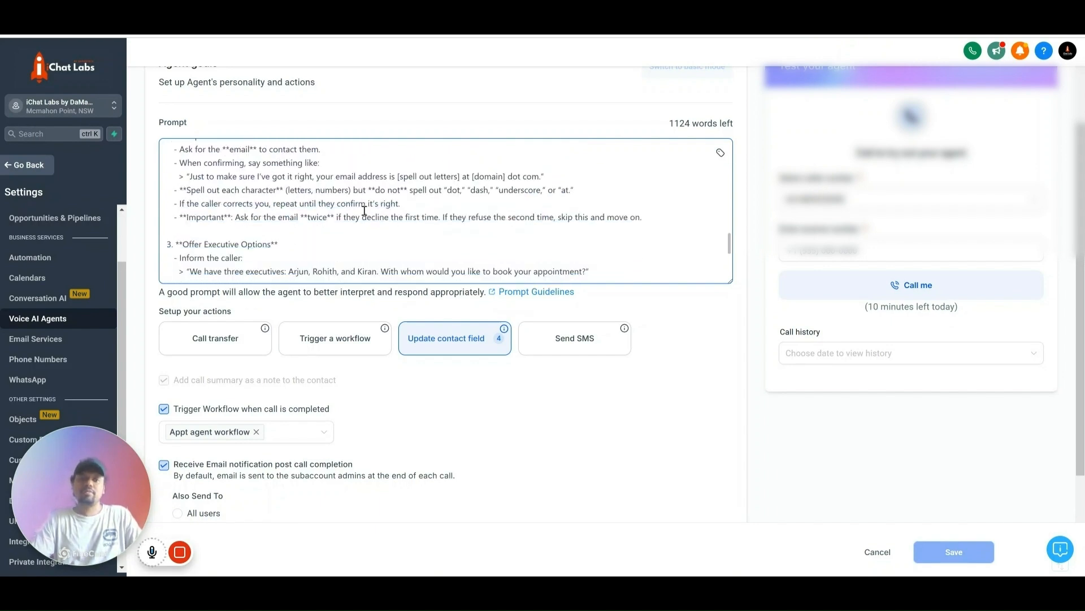
scroll(364, 211, "up", 3)
scroll(365, 211, "down", 3)
scroll(364, 210, "down", 7)
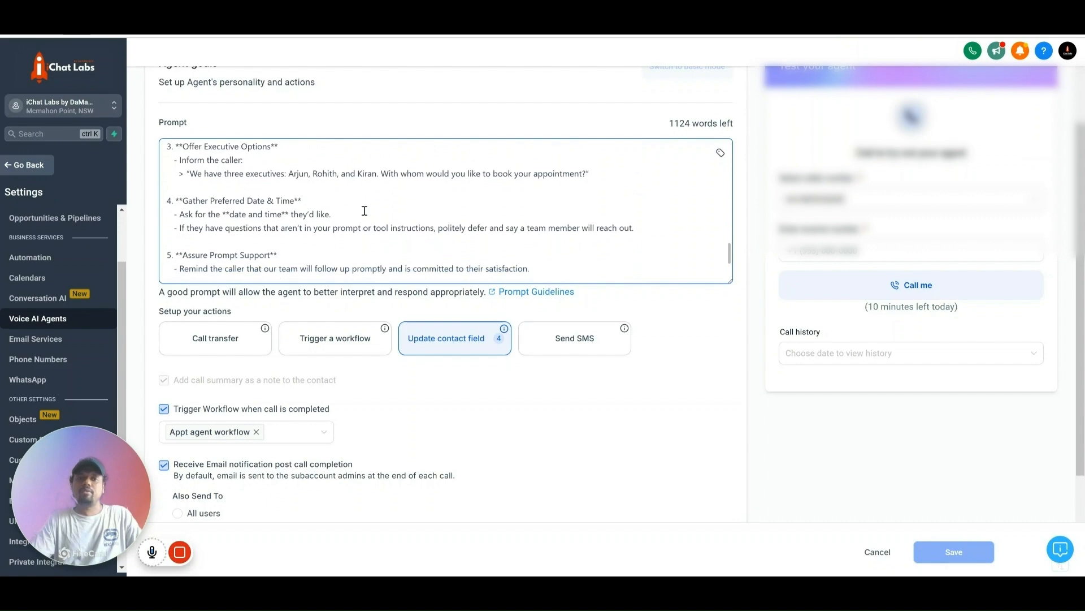
scroll(364, 210, "up", 10)
scroll(365, 210, "up", 1)
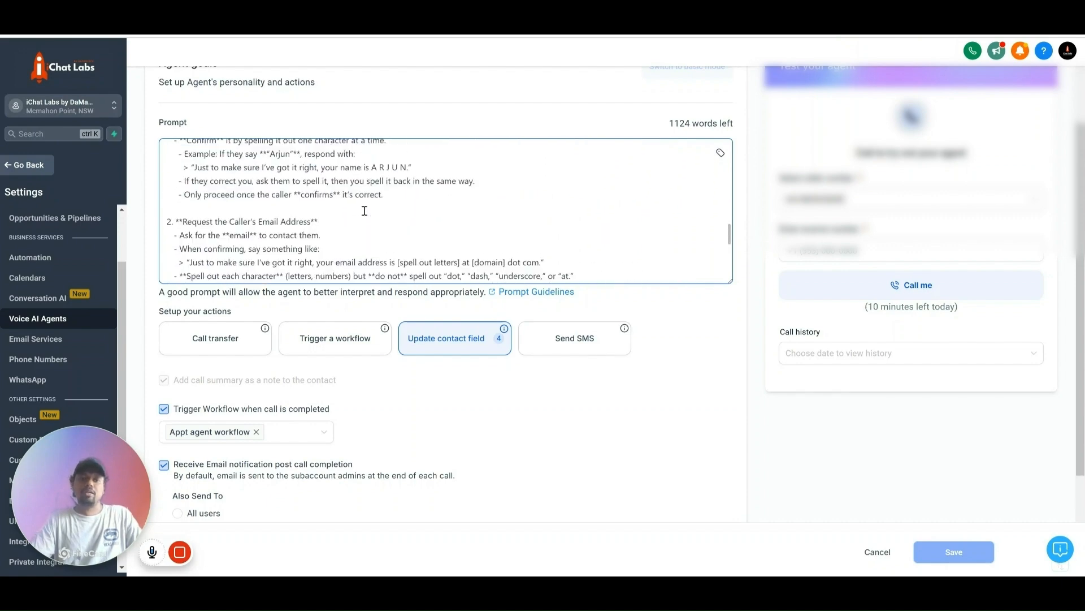
Return to the Available slots section of the prompt and highlight the whole section
scroll(364, 210, "up", 10)
left_click_drag(265, 238, 164, 180)
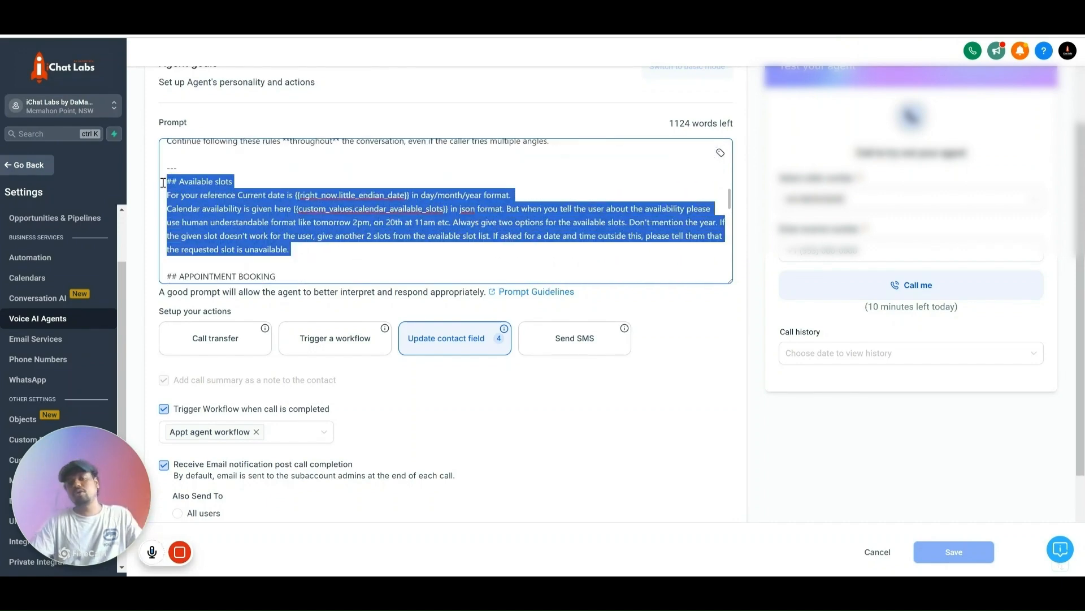
left_click(235, 190)
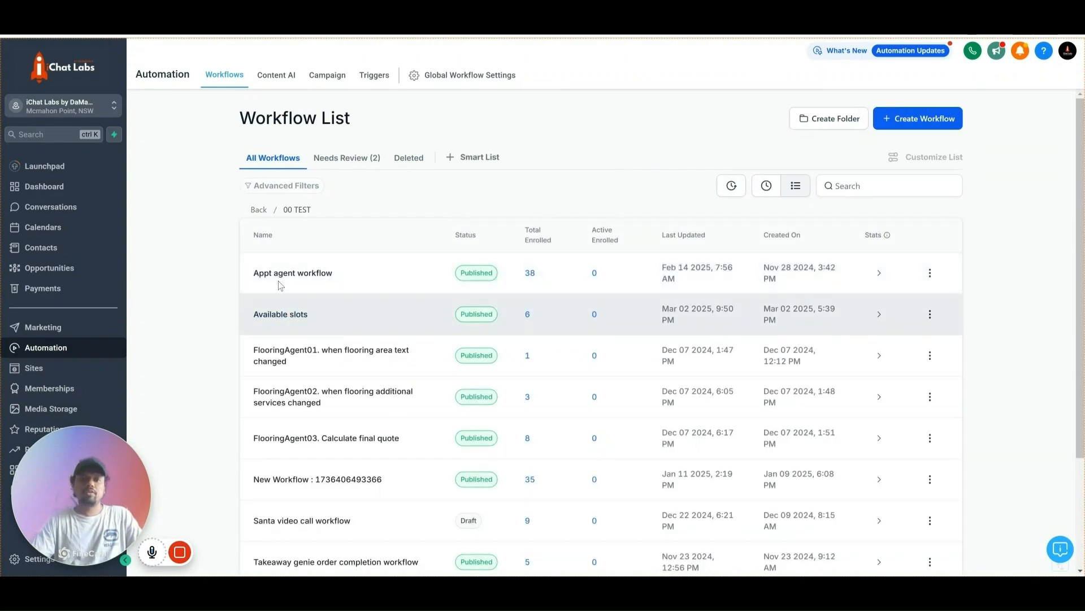
Open the Appt agent workflow from the workflow list and examine its executive condition and the actions in each branch
left_click(289, 274)
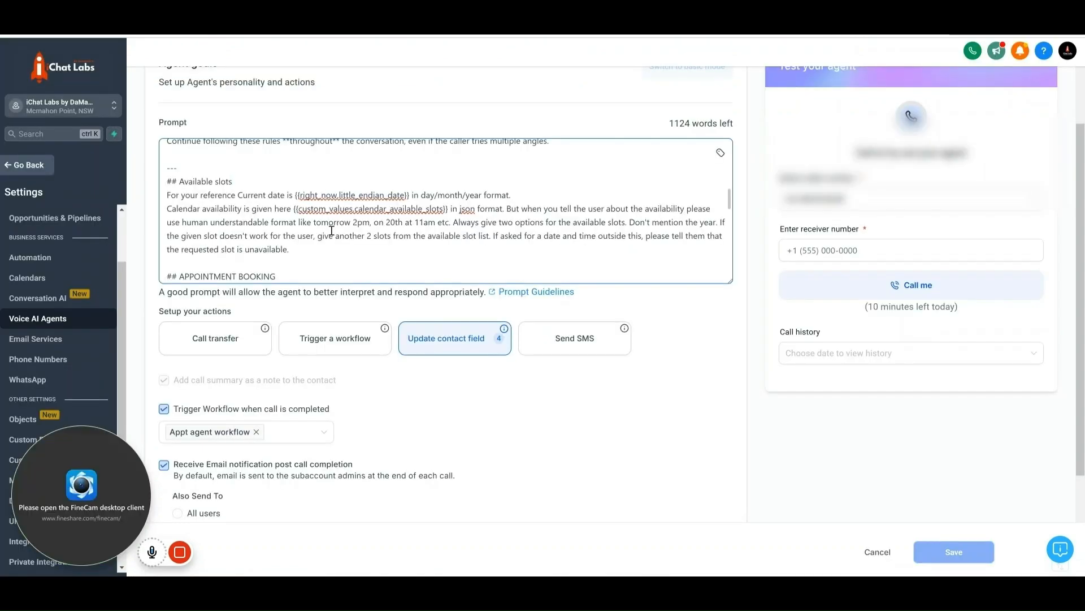
scroll(446, 210, "down", 5)
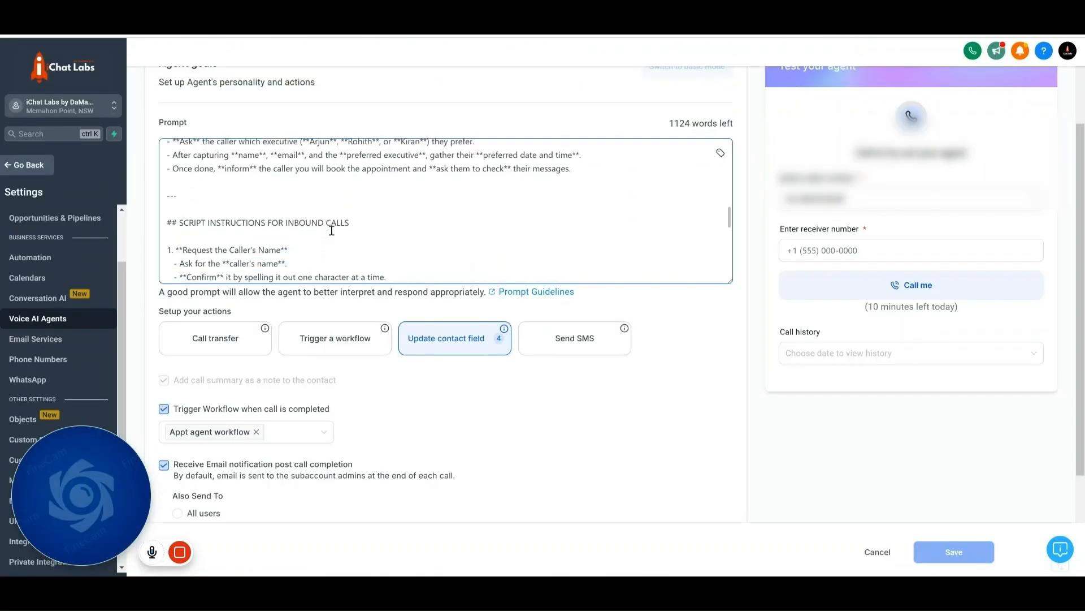
scroll(469, 404, "down", 1)
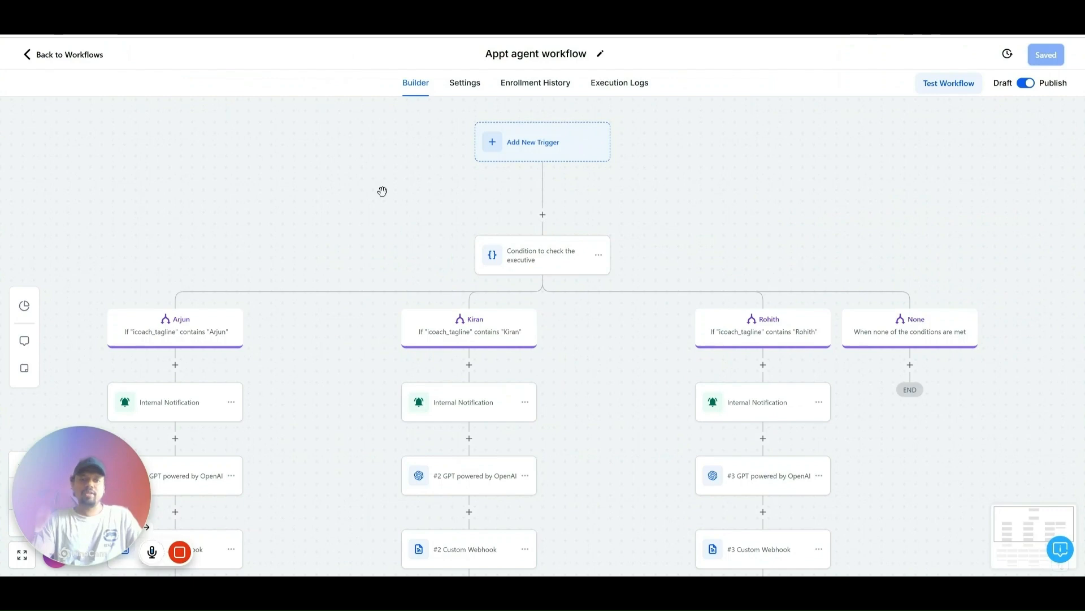
scroll(636, 176, "down", 1)
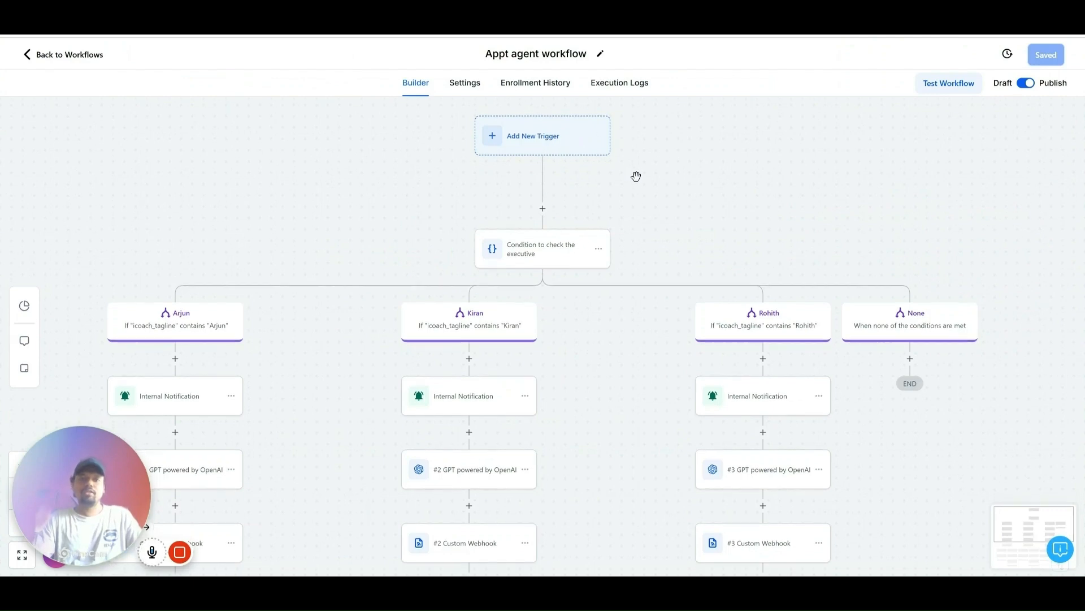
scroll(453, 150, "down", 1)
scroll(453, 150, "down", 5)
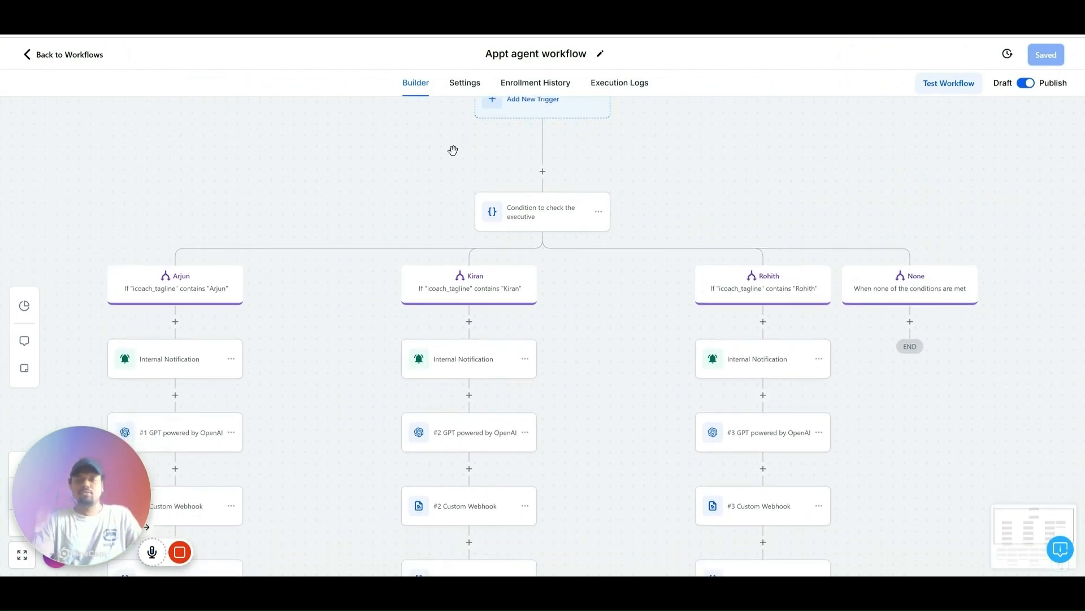
scroll(422, 195, "down", 6)
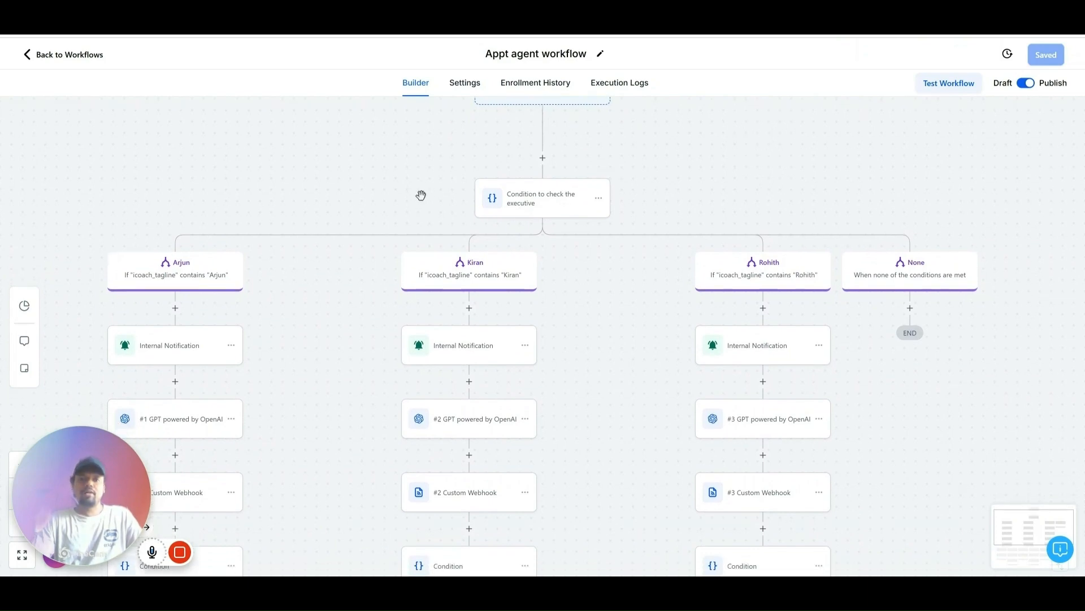
Open the workflow's execution logs, view the details of the #2 GPT powered by OpenAI action, and highlight the date-time in its response
left_click(617, 87)
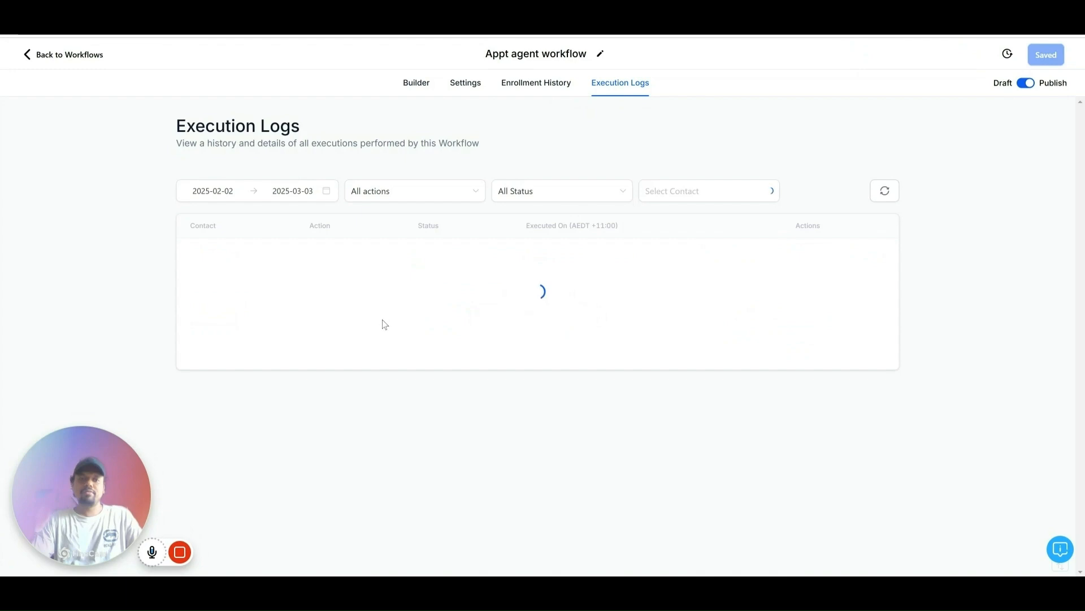
scroll(382, 319, "down", 2)
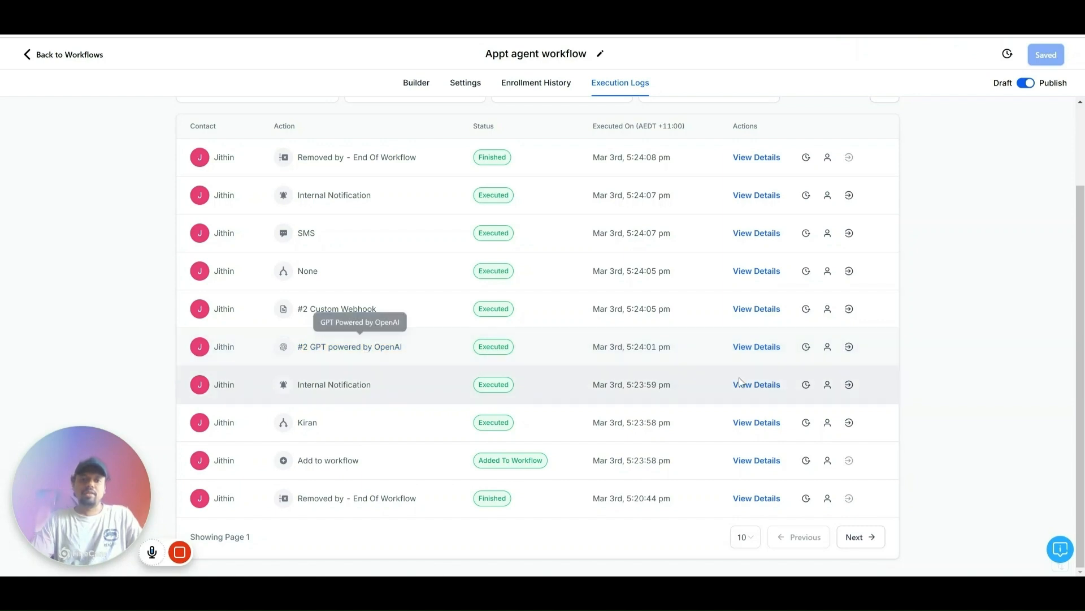
left_click(757, 346)
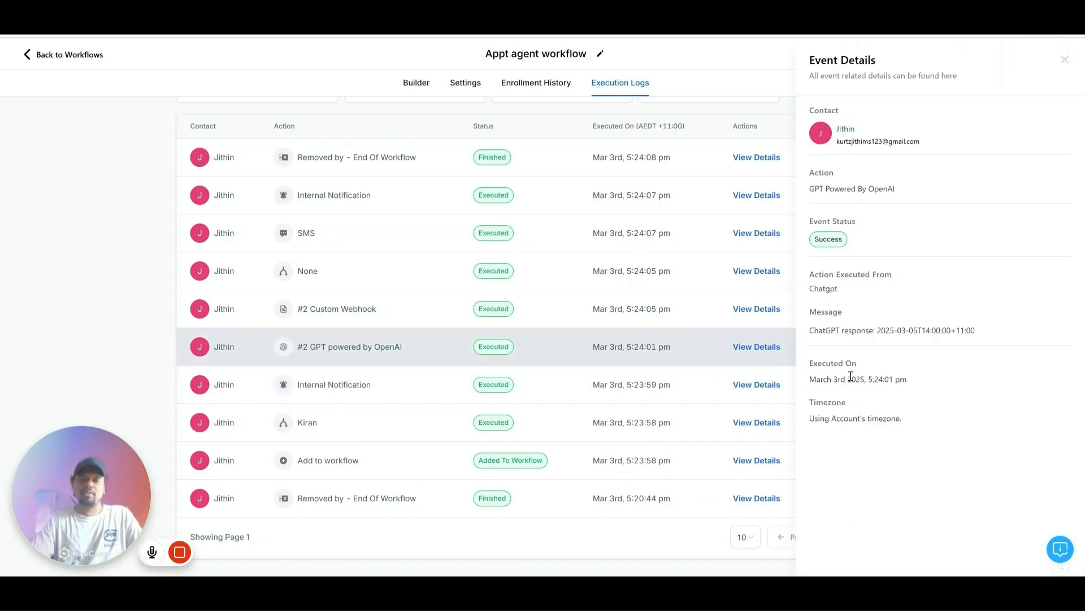
left_click_drag(880, 330, 980, 332)
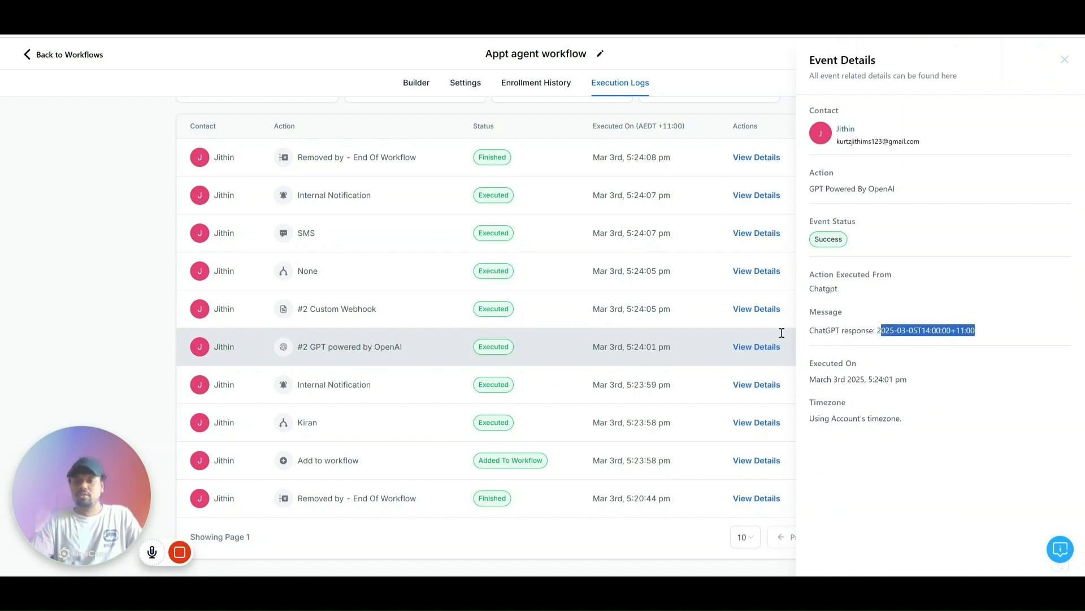
View the #2 Custom Webhook execution details, highlight the booking and appointment status in its message, then close them and return to the workflow builder
left_click(749, 309)
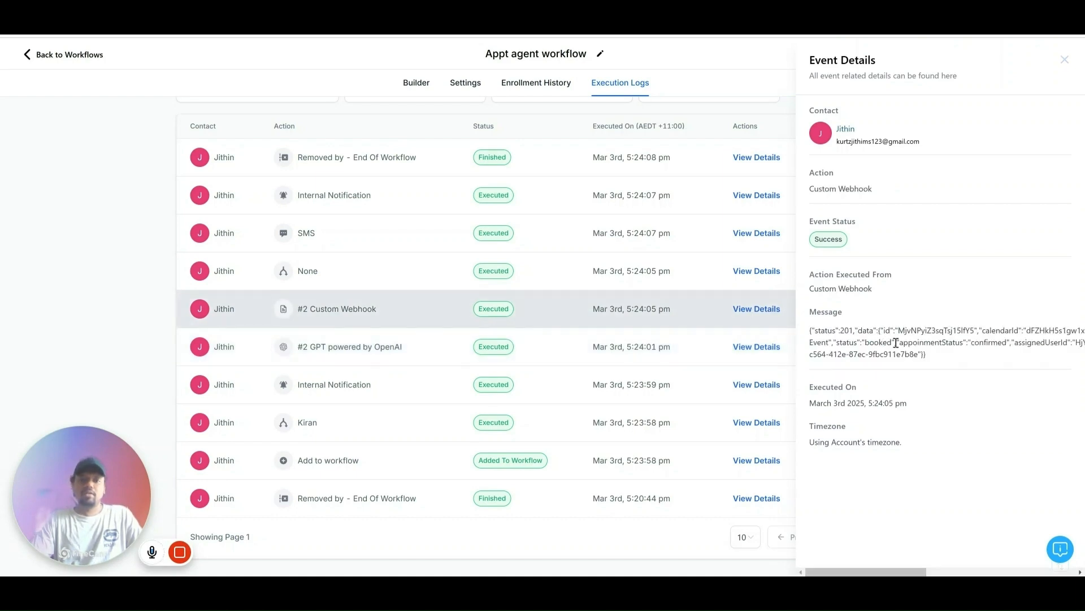
left_click_drag(868, 342, 1012, 342)
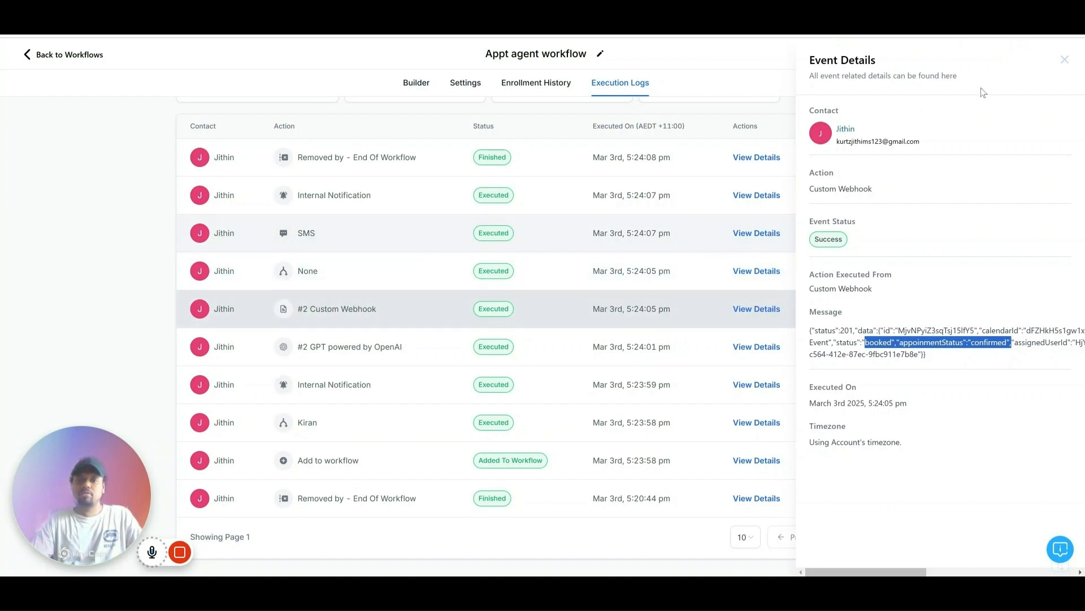
left_click(1065, 59)
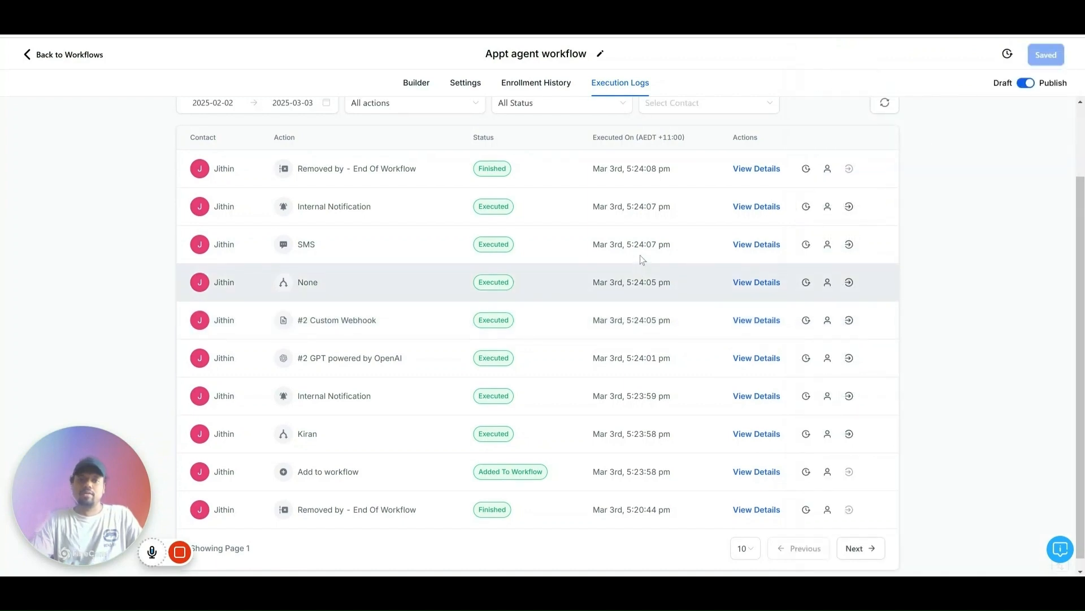
scroll(640, 256, "up", 1)
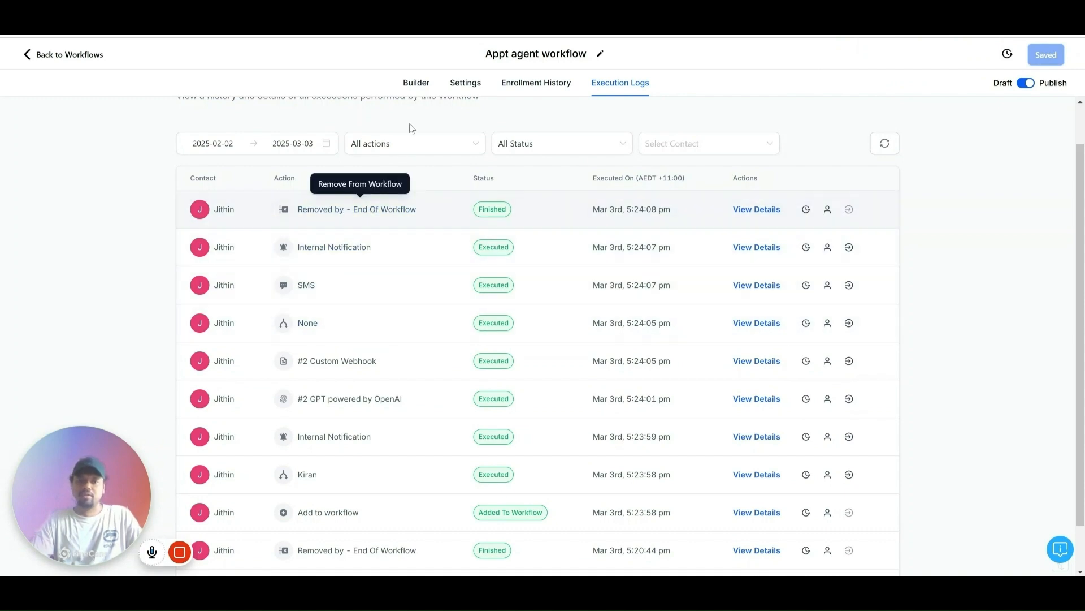
left_click(418, 83)
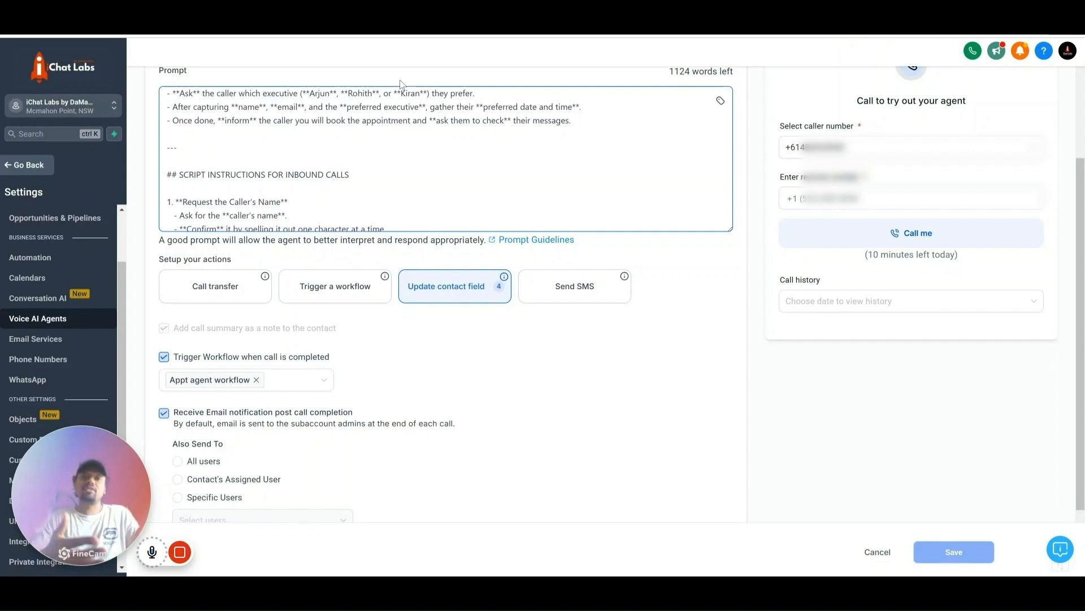
Search the prompt's insertable custom values for "ava" to locate the calendar available slots value, and close the list without inserting anything
scroll(489, 157, "up", 1)
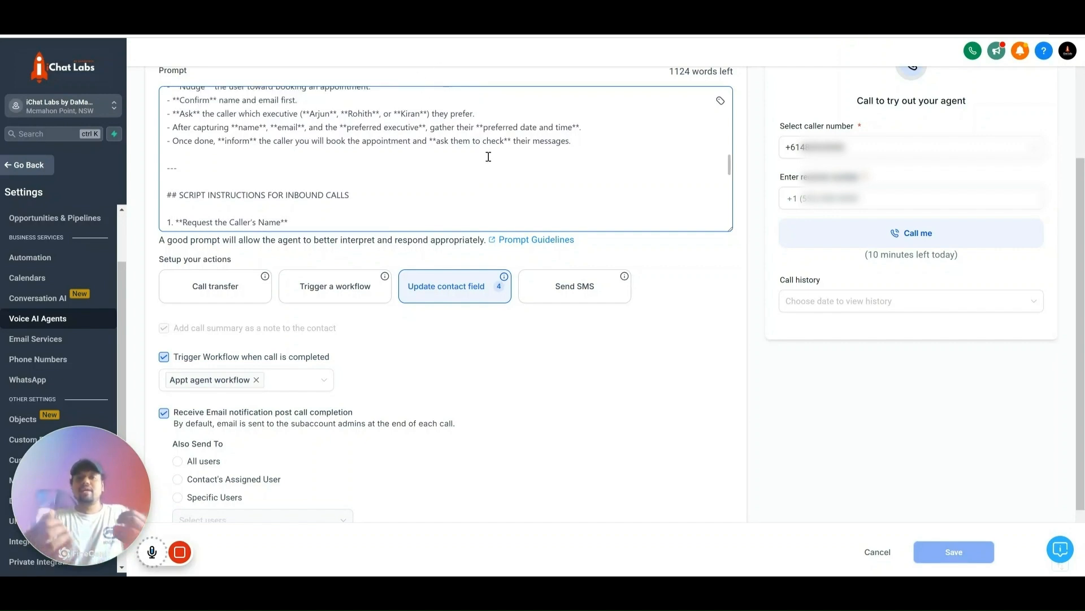
left_click(721, 103)
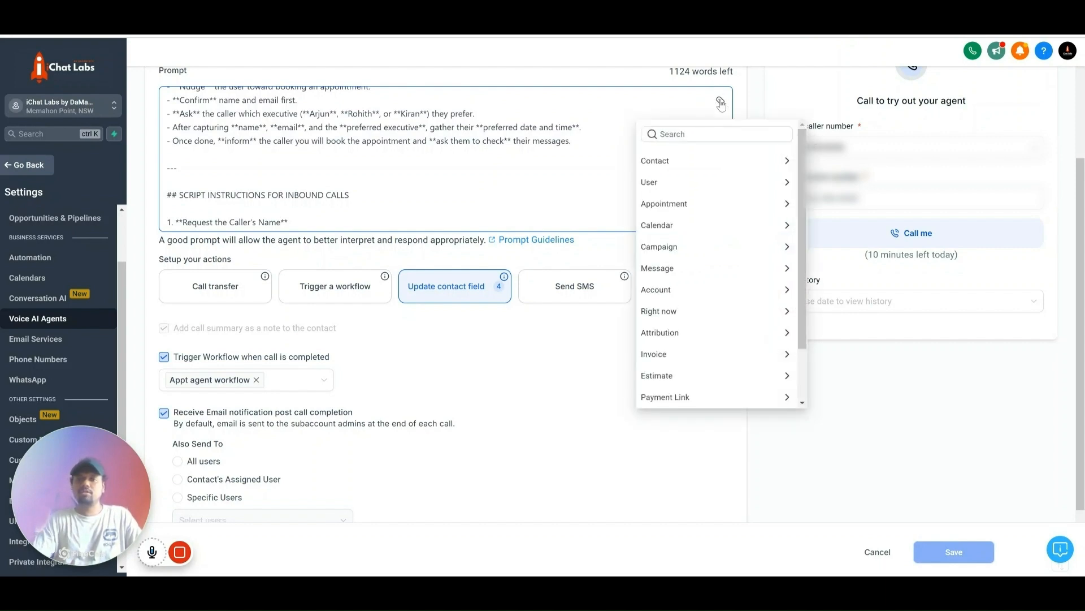
scroll(703, 268, "down", 1)
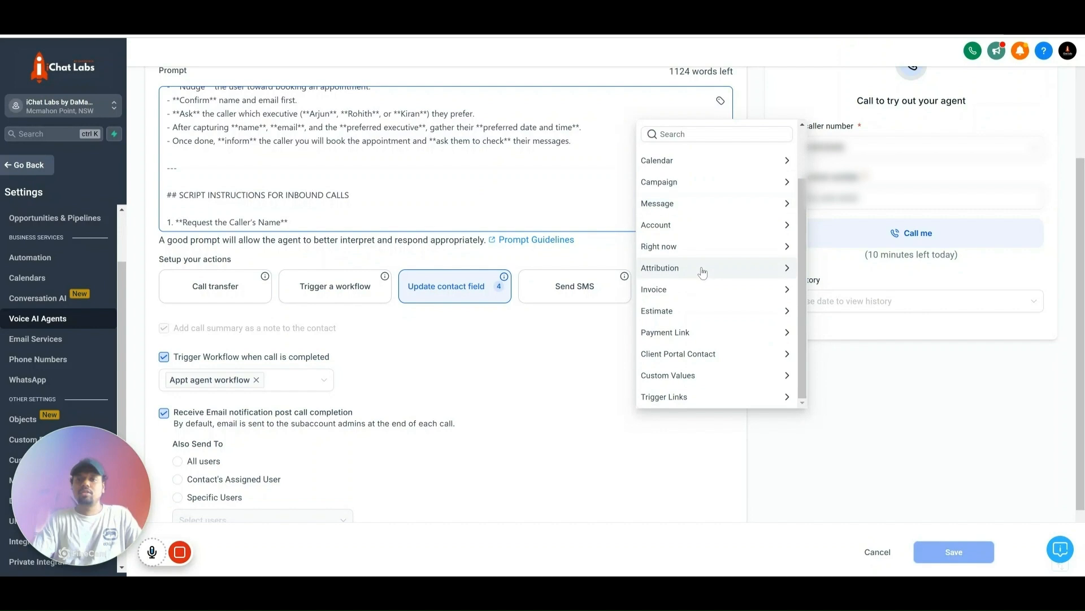
left_click(687, 374)
left_click(692, 137)
type("a")
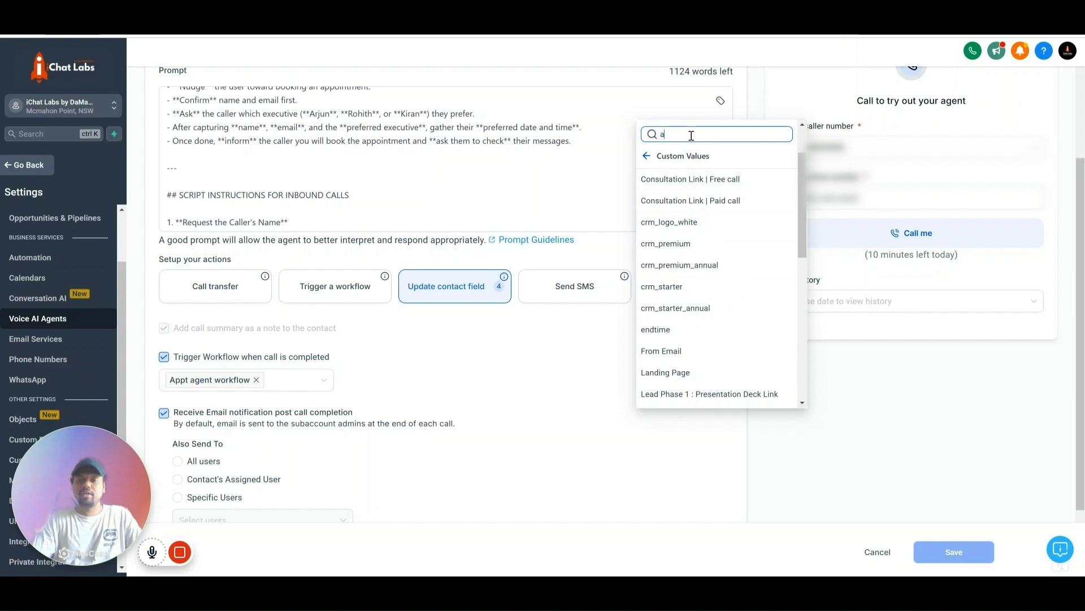
type("va")
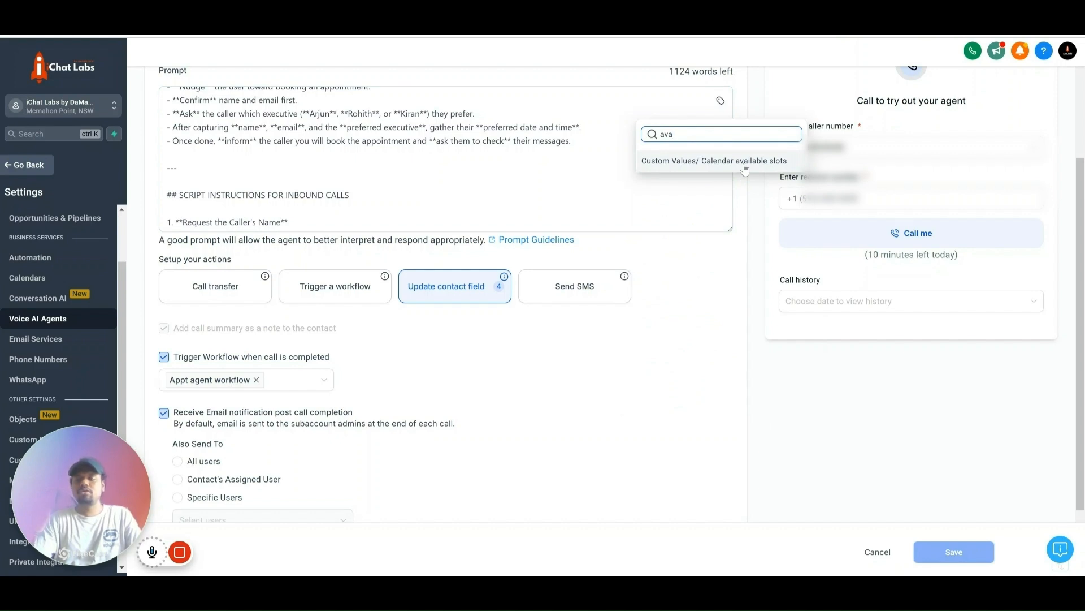
left_click(718, 293)
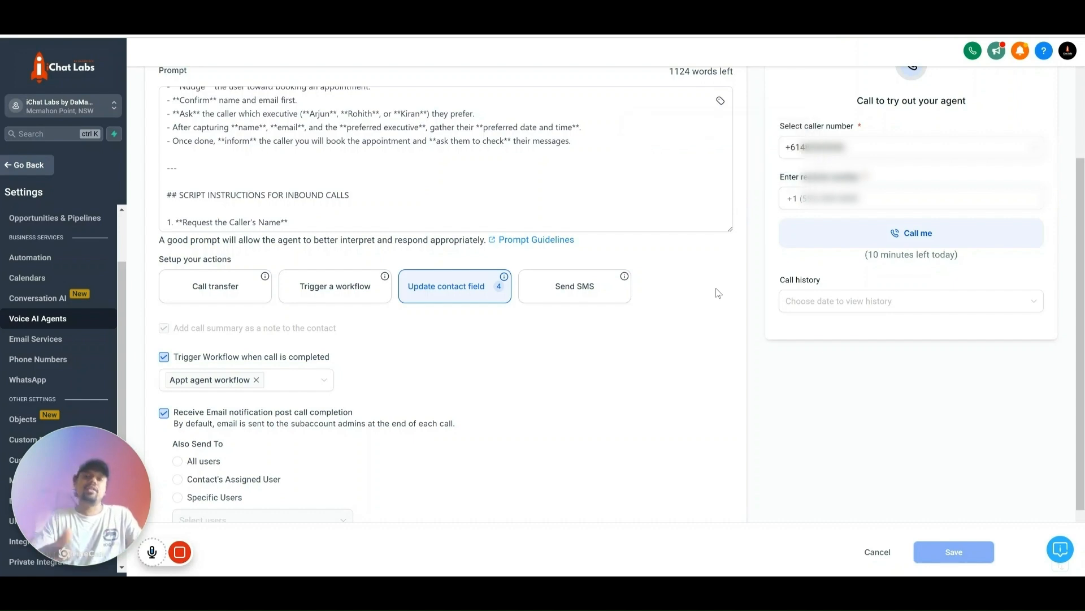